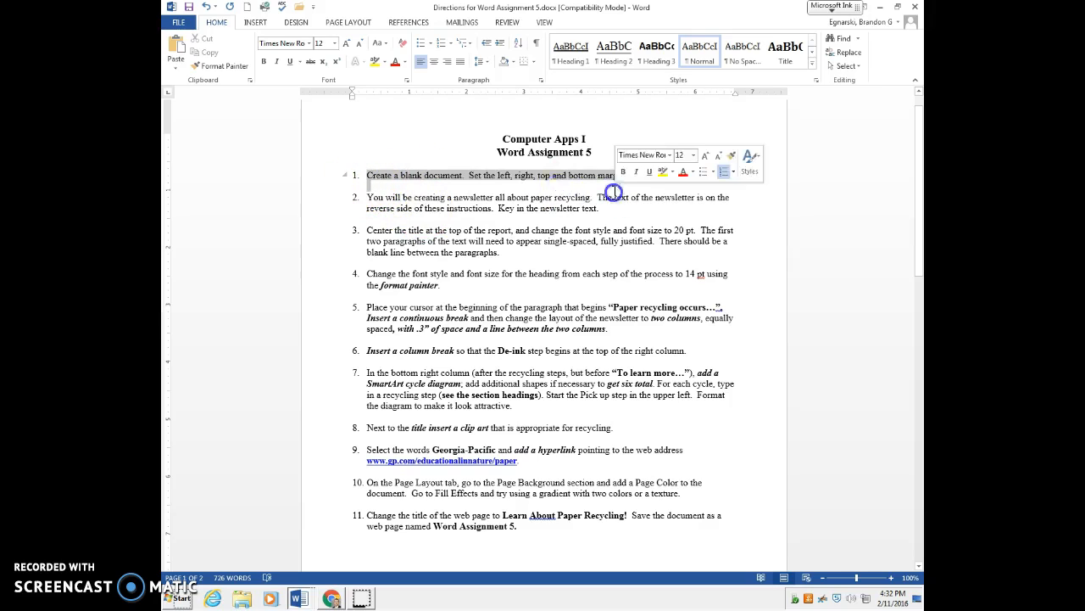
Set the document's top, bottom, left and right margins to 0.8".
{"action": "left_click", "coordinate": [558, 185]}
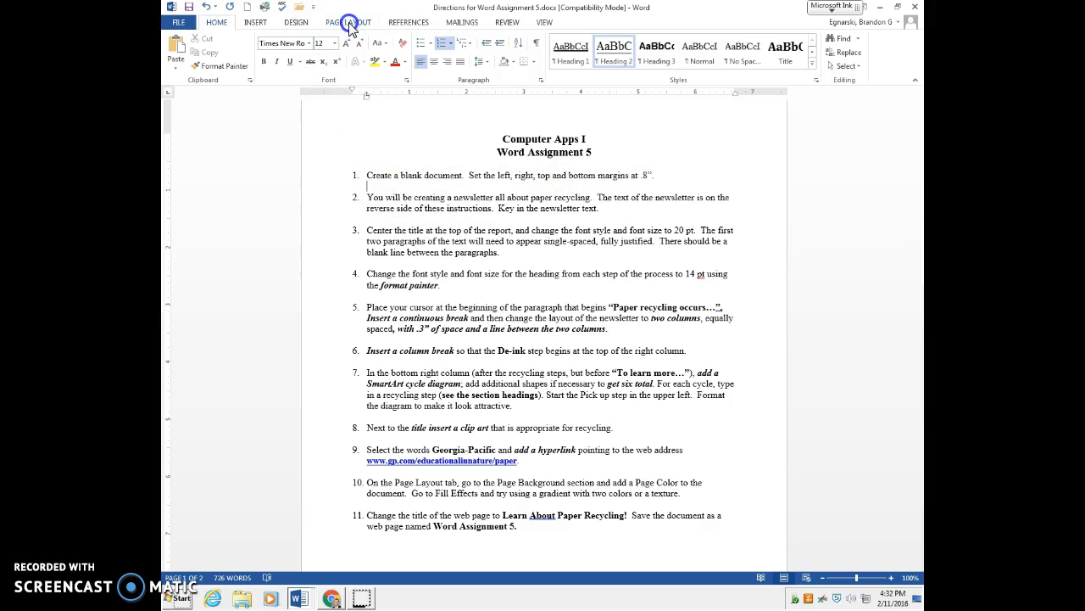
{"action": "left_click", "coordinate": [352, 27]}
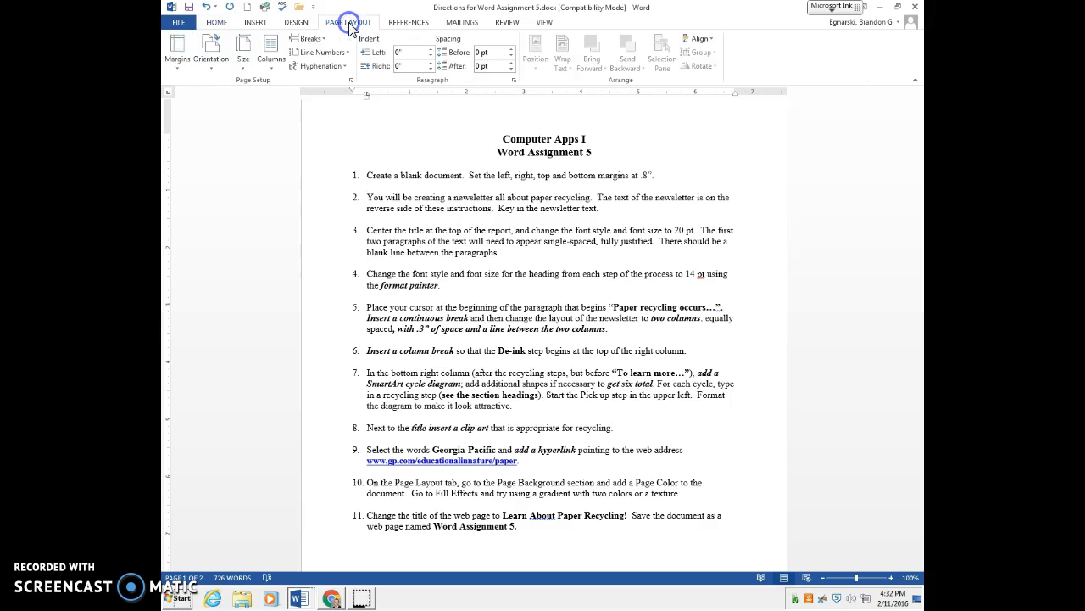
{"action": "left_click", "coordinate": [176, 61]}
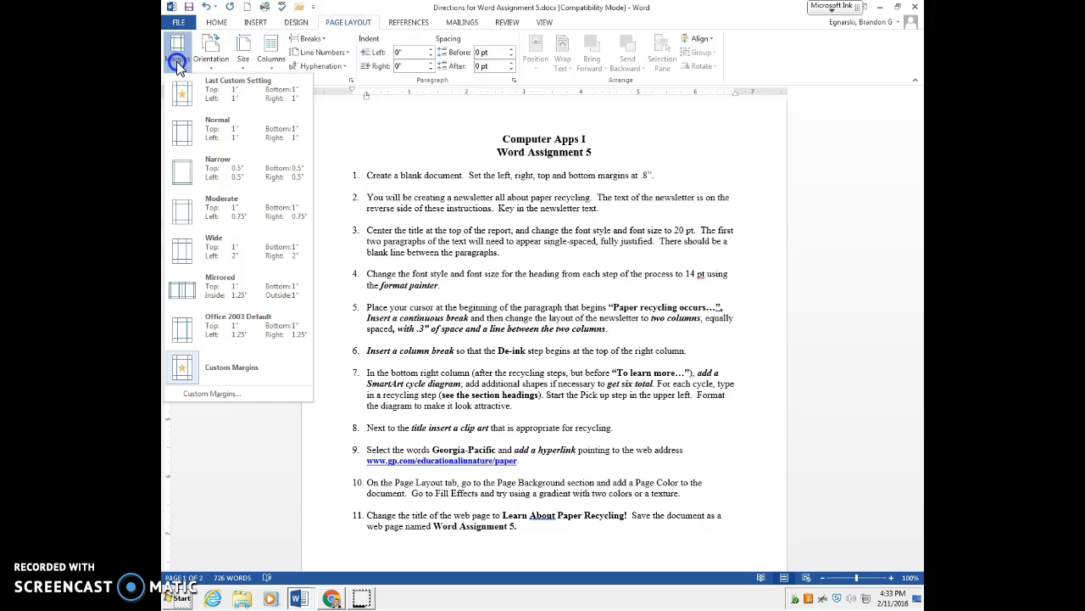
{"action": "left_click", "coordinate": [202, 397]}
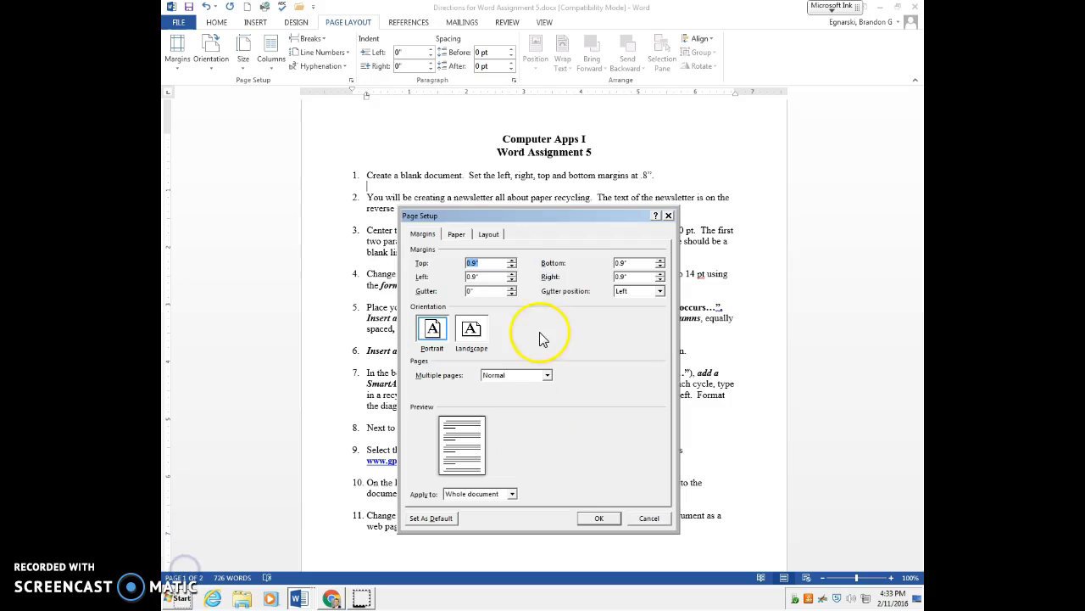
{"action": "left_click", "coordinate": [511, 267]}
{"action": "left_click", "coordinate": [512, 280]}
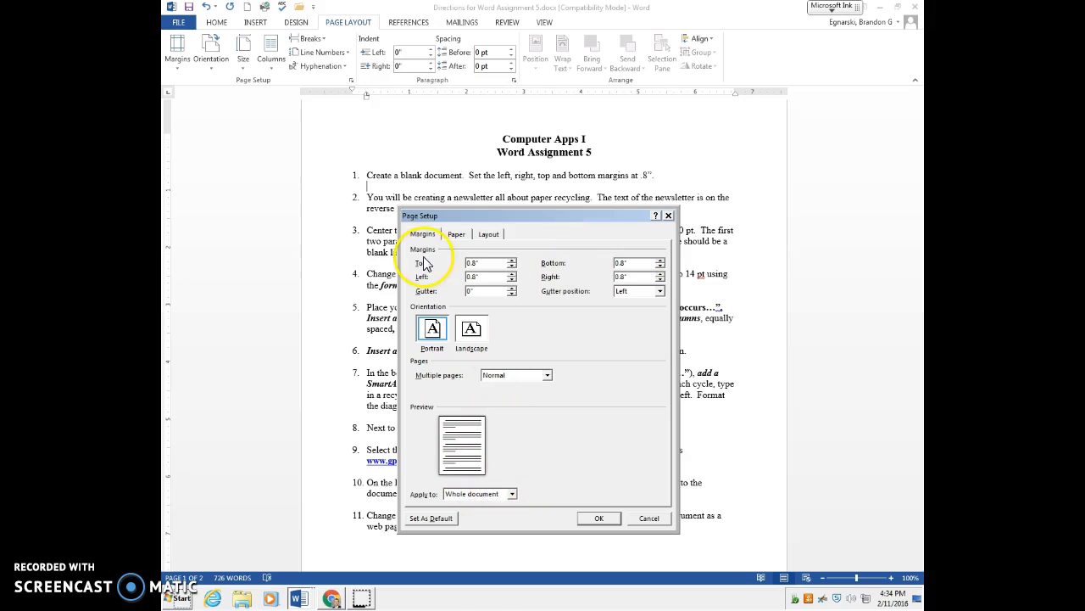
{"action": "left_click", "coordinate": [456, 234]}
{"action": "left_click", "coordinate": [495, 236]}
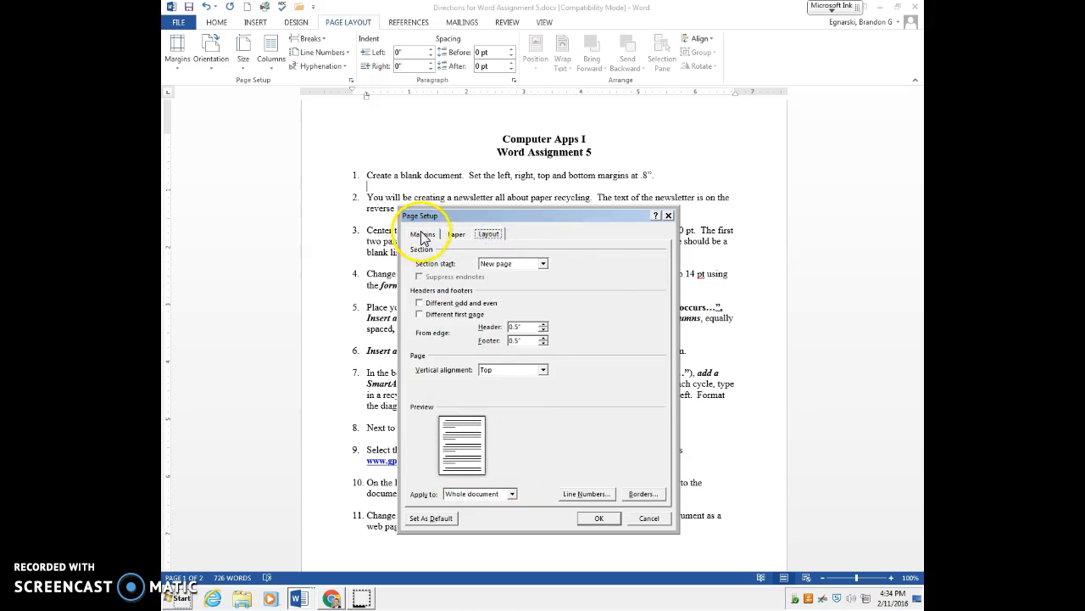
{"action": "left_click", "coordinate": [422, 234]}
{"action": "left_click", "coordinate": [593, 519]}
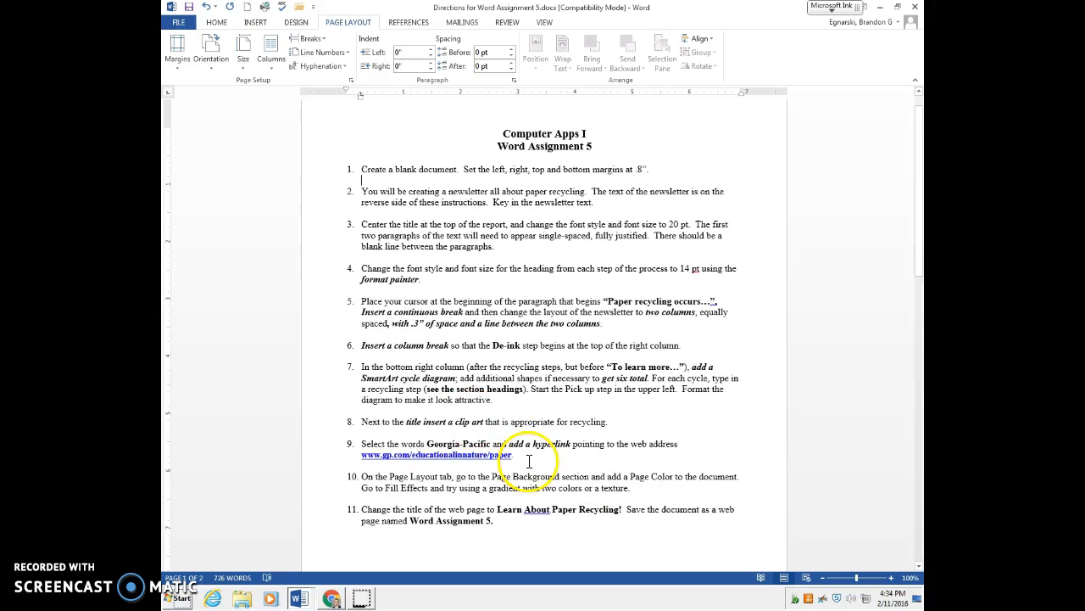
Strike through instructions 1 and 2 in the assignment's numbered list.
{"action": "scroll", "coordinate": [543, 461], "scroll_direction": "down", "scroll_amount": 8}
{"action": "scroll", "coordinate": [550, 460], "scroll_direction": "up", "scroll_amount": 8}
{"action": "left_click_drag", "start_coordinate": [362, 169], "coordinate": [695, 182]}
{"action": "left_click", "coordinate": [216, 22]}
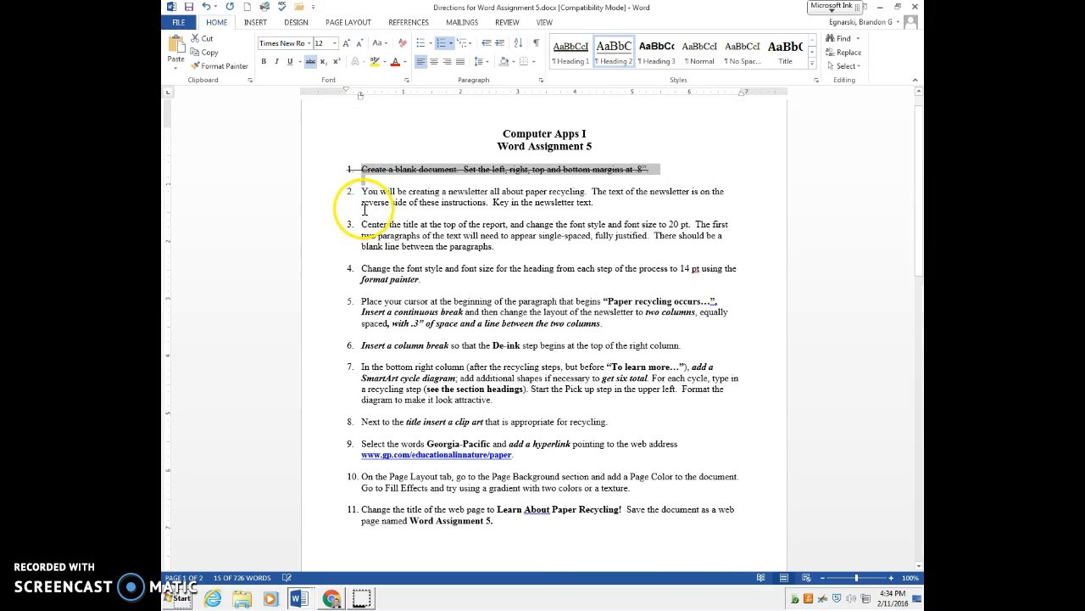
{"action": "left_click_drag", "start_coordinate": [625, 209], "coordinate": [356, 178]}
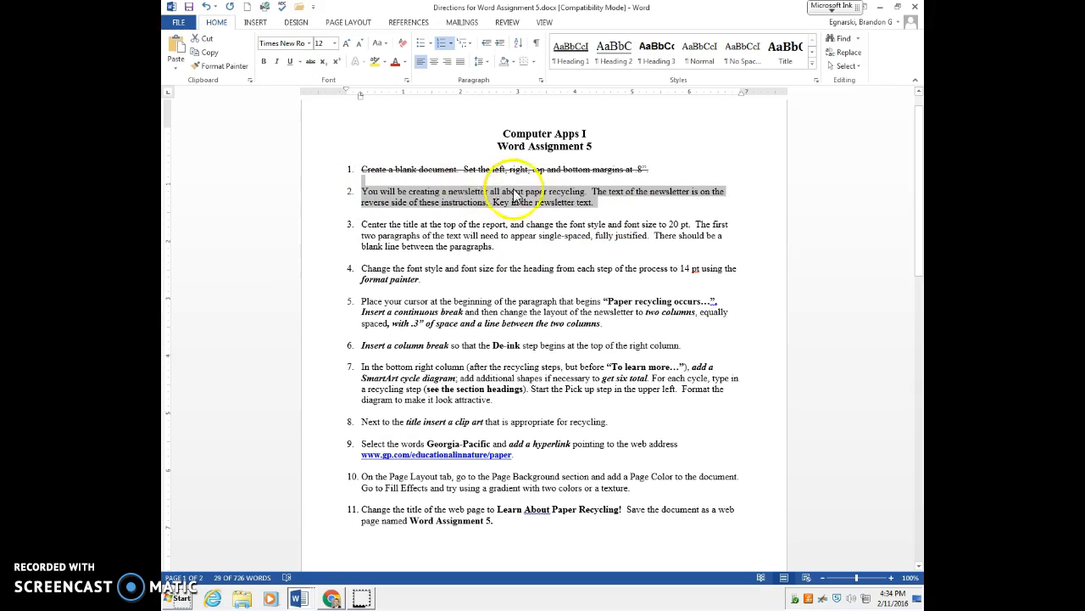
{"action": "left_click", "coordinate": [310, 66]}
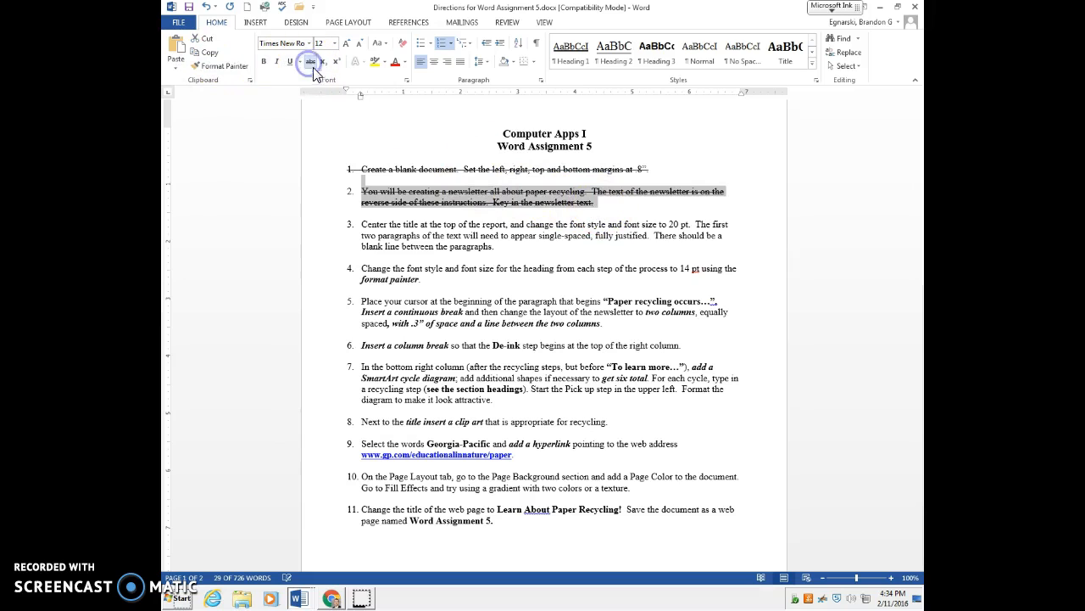
{"action": "left_click", "coordinate": [509, 248]}
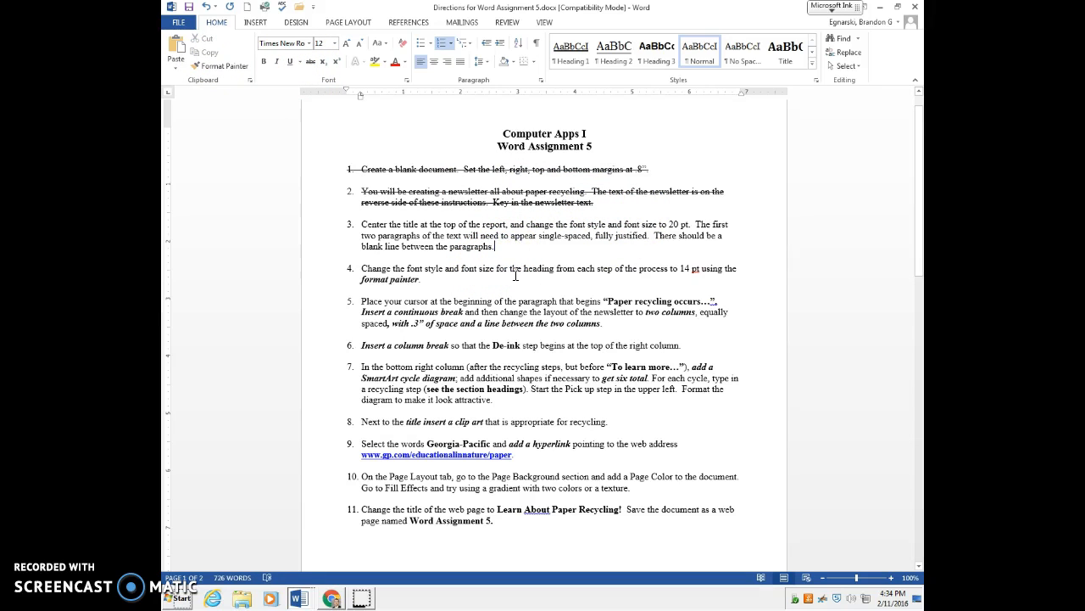
Center the PAPER RECYCLING title on the second page and enlarge it to 20 pt.
{"action": "scroll", "coordinate": [515, 275], "scroll_direction": "down", "scroll_amount": 1}
{"action": "scroll", "coordinate": [516, 273], "scroll_direction": "down", "scroll_amount": 2}
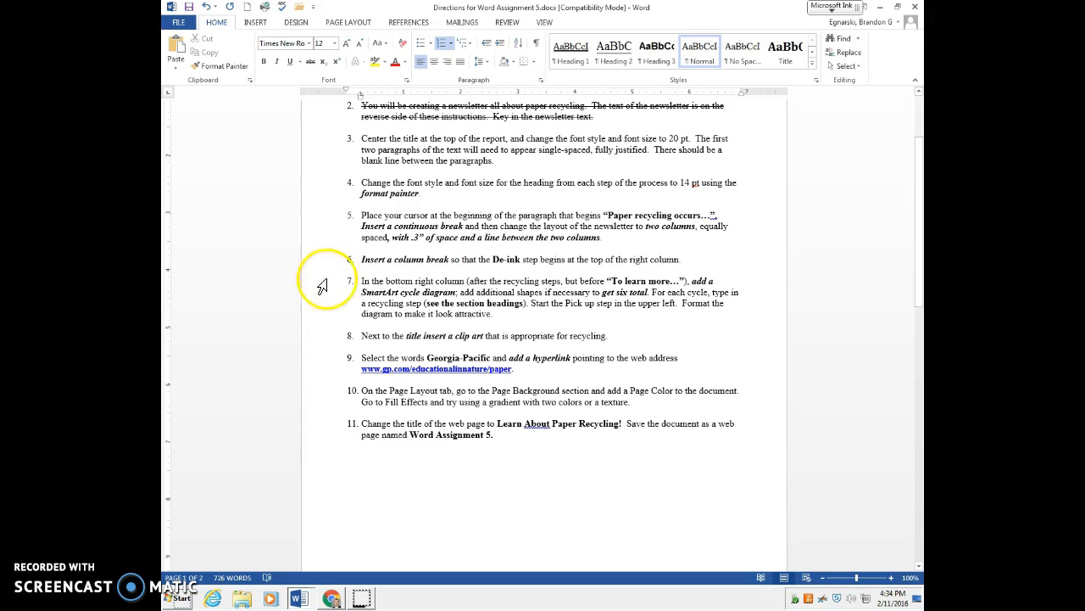
{"action": "scroll", "coordinate": [417, 307], "scroll_direction": "down", "scroll_amount": 5}
{"action": "scroll", "coordinate": [417, 307], "scroll_direction": "down", "scroll_amount": 4}
{"action": "left_click_drag", "start_coordinate": [433, 364], "coordinate": [322, 365]}
{"action": "left_click", "coordinate": [433, 62]}
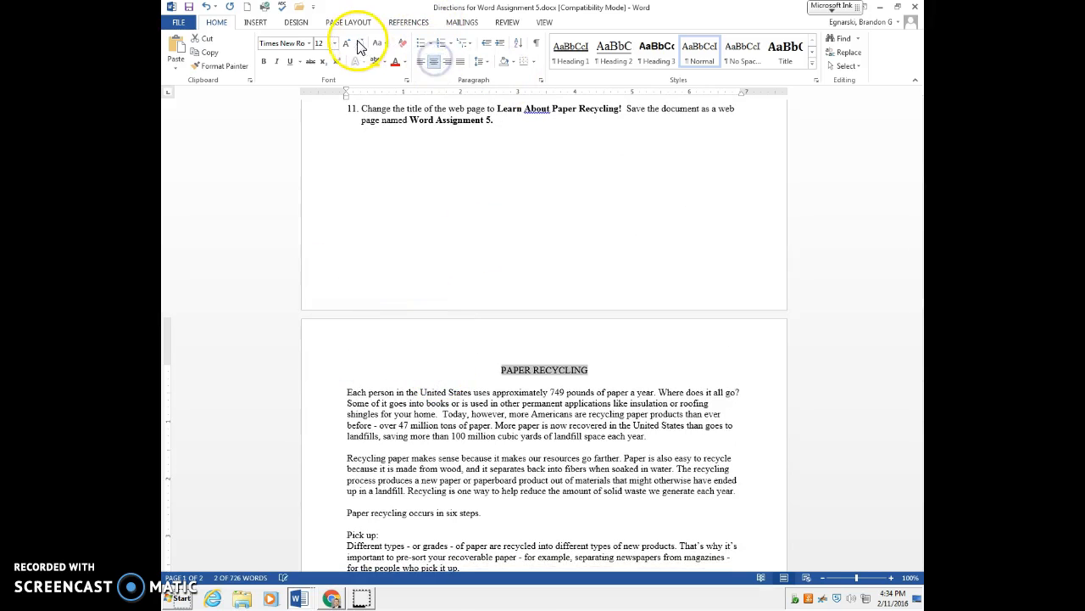
{"action": "left_click", "coordinate": [348, 45]}
{"action": "left_click", "coordinate": [348, 45]}
{"action": "left_click", "coordinate": [348, 45]}
{"action": "left_click", "coordinate": [348, 45]}
Change the font of the PAPER RECYCLING title to Britannic Bold.
{"action": "left_click", "coordinate": [313, 44]}
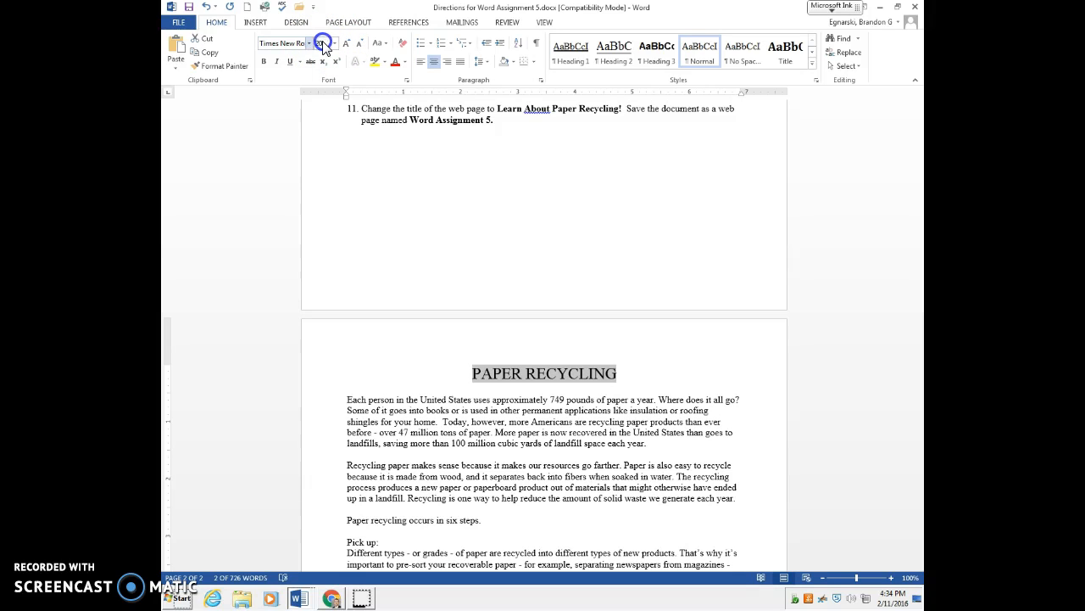
{"action": "left_click", "coordinate": [311, 44]}
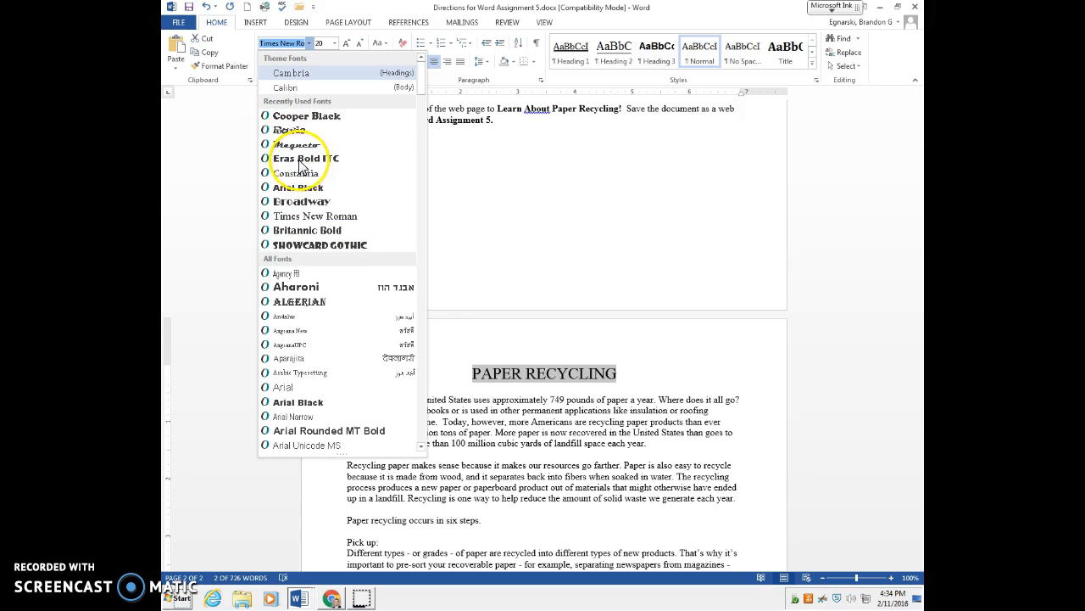
{"action": "left_click", "coordinate": [301, 231]}
{"action": "left_click", "coordinate": [443, 359]}
Fully justify the first two paragraphs below the PAPER RECYCLING title.
{"action": "scroll", "coordinate": [455, 295], "scroll_direction": "up", "scroll_amount": 1}
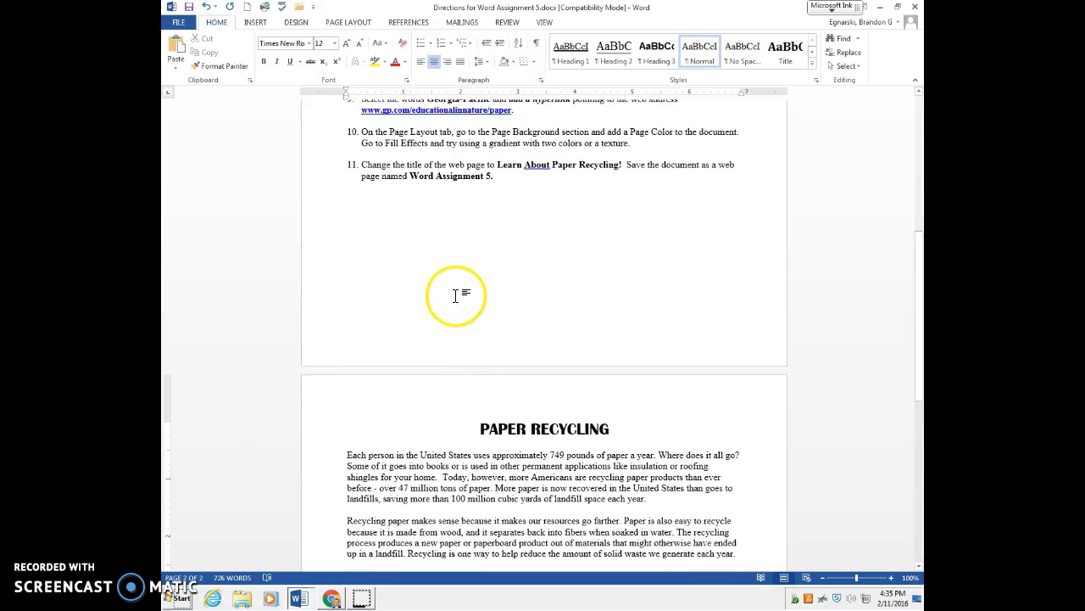
{"action": "scroll", "coordinate": [515, 255], "scroll_direction": "up", "scroll_amount": 4}
{"action": "scroll", "coordinate": [524, 262], "scroll_direction": "down", "scroll_amount": 4}
{"action": "scroll", "coordinate": [521, 301], "scroll_direction": "down", "scroll_amount": 3}
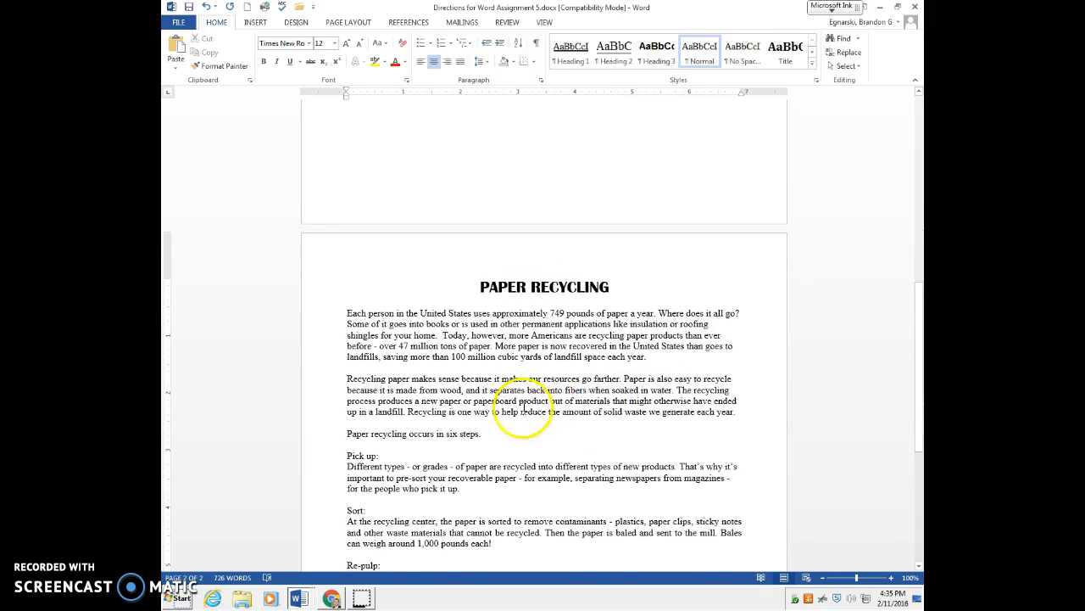
{"action": "scroll", "coordinate": [557, 358], "scroll_direction": "up", "scroll_amount": 10}
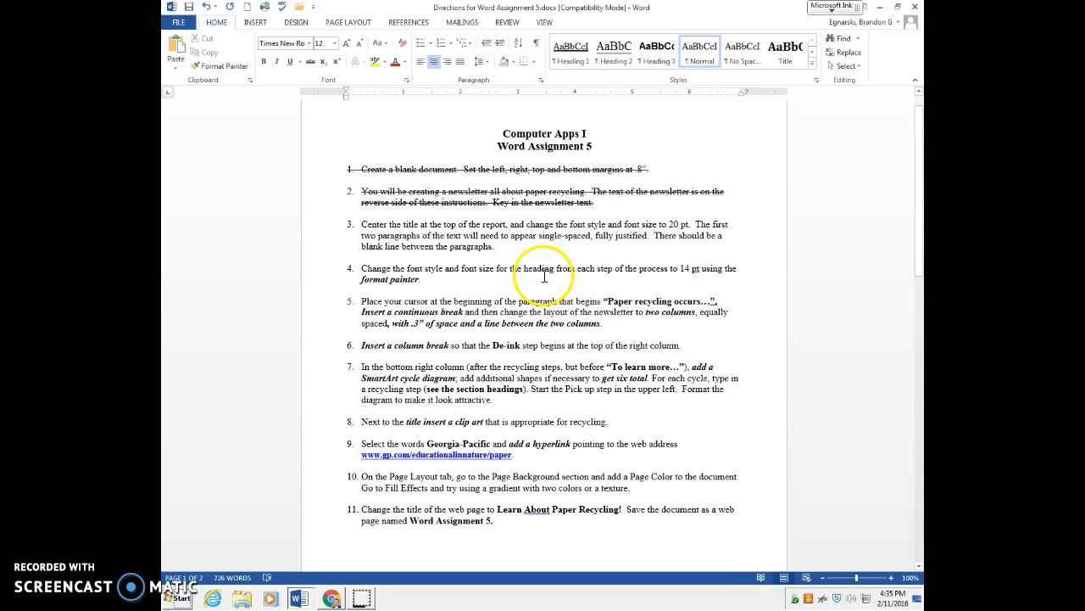
{"action": "scroll", "coordinate": [543, 280], "scroll_direction": "down", "scroll_amount": 9}
{"action": "scroll", "coordinate": [604, 337], "scroll_direction": "down", "scroll_amount": 1}
{"action": "left_click_drag", "start_coordinate": [734, 354], "coordinate": [340, 248]}
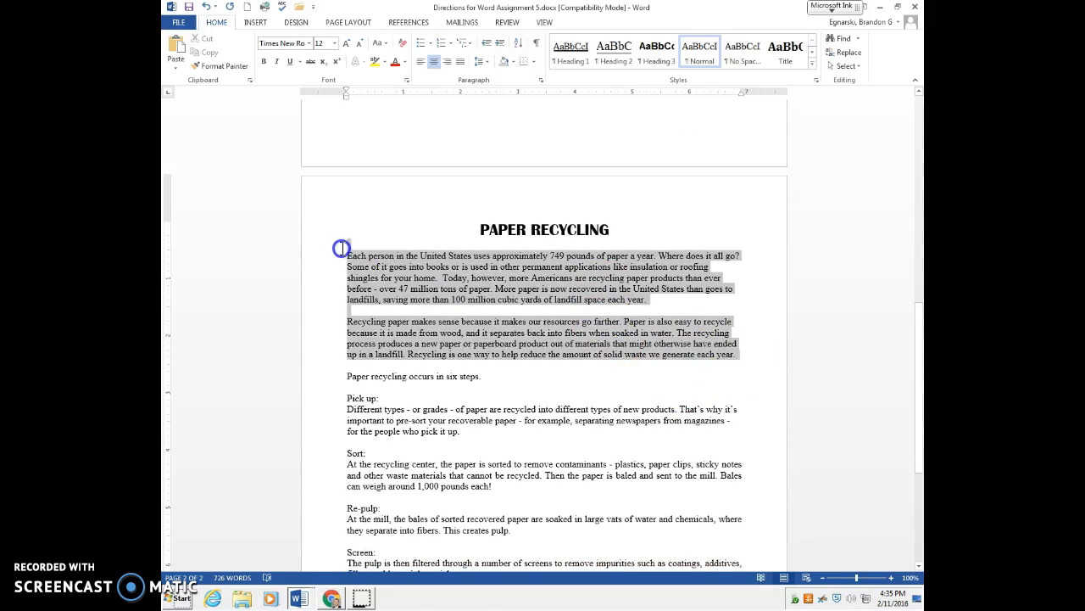
{"action": "left_click", "coordinate": [460, 62]}
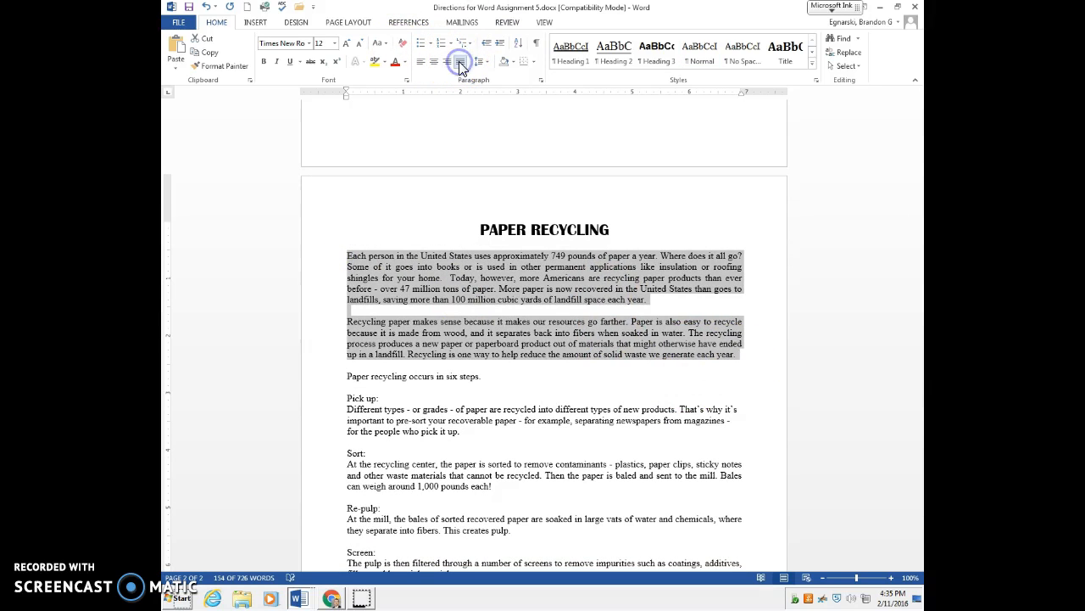
{"action": "left_click", "coordinate": [585, 320]}
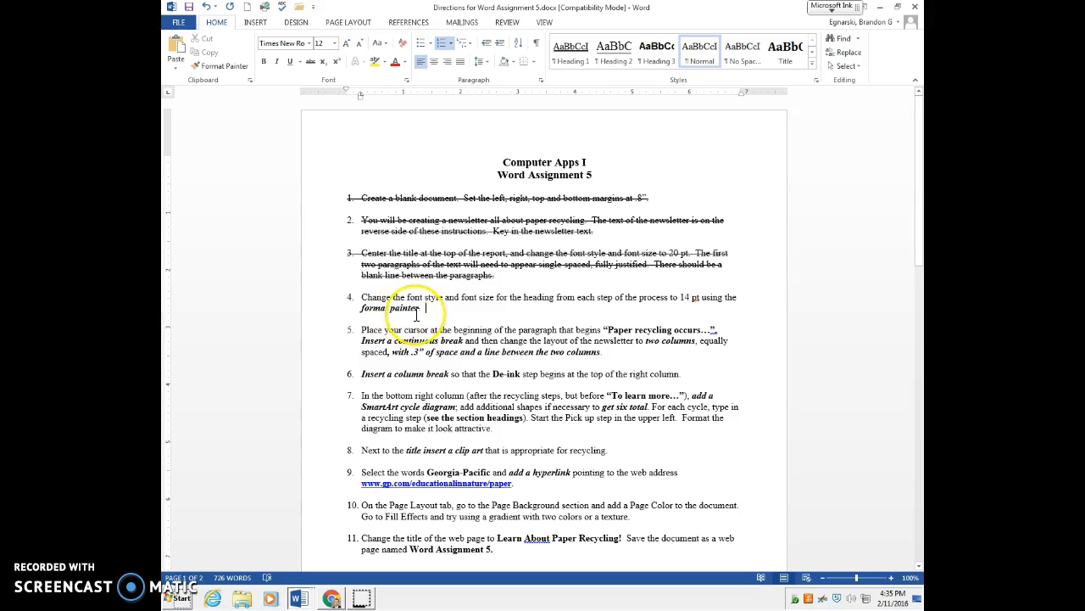
Set the font of the line "Paper recycling occurs in six steps." to Cooper Black.
{"action": "scroll", "coordinate": [365, 382], "scroll_direction": "down", "scroll_amount": 5}
{"action": "scroll", "coordinate": [407, 364], "scroll_direction": "down", "scroll_amount": 3}
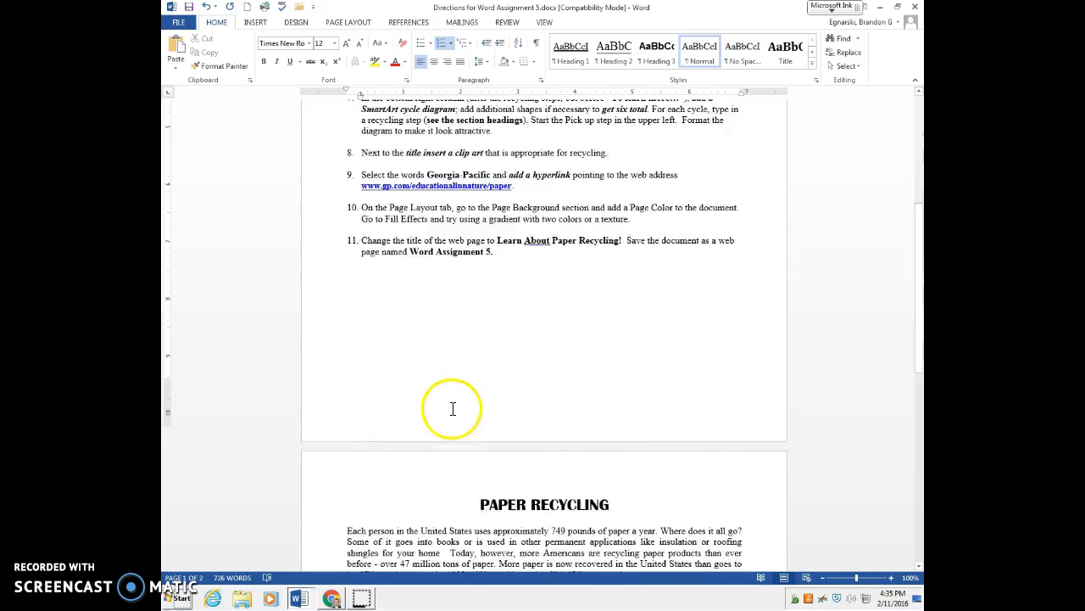
{"action": "left_click", "coordinate": [547, 373]}
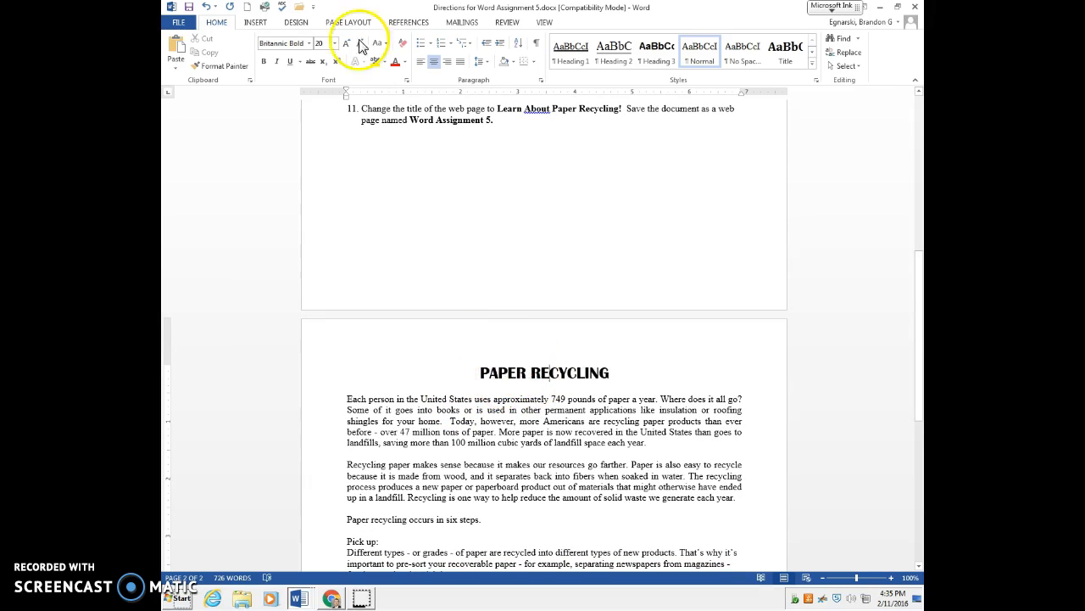
{"action": "scroll", "coordinate": [509, 373], "scroll_direction": "down", "scroll_amount": 3}
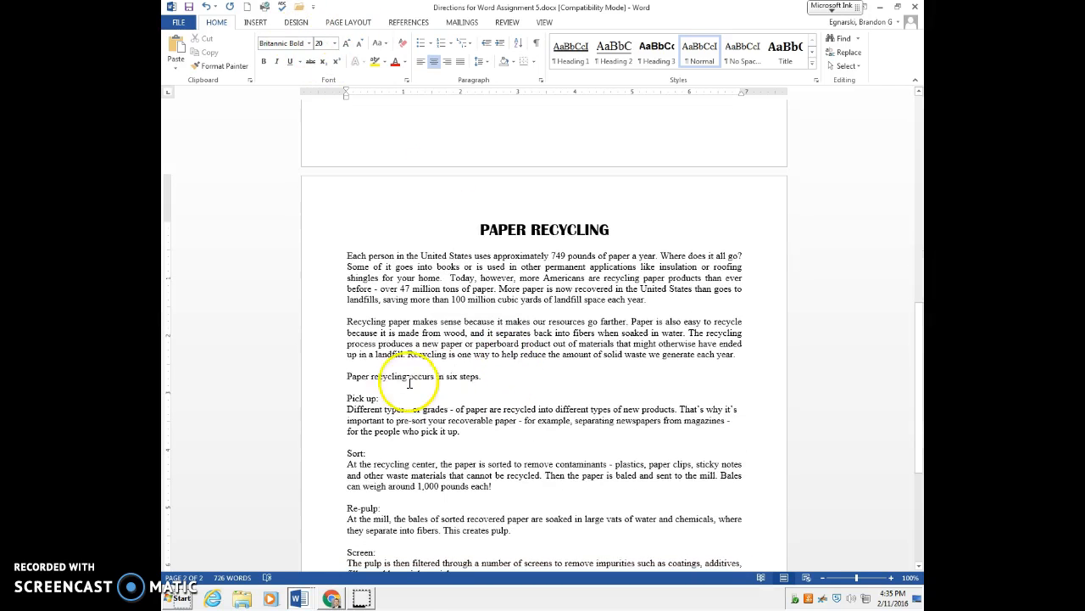
{"action": "left_click", "coordinate": [345, 399]}
{"action": "left_click", "coordinate": [347, 378]}
{"action": "left_click_drag", "start_coordinate": [395, 379], "coordinate": [483, 378]}
{"action": "left_click", "coordinate": [310, 44]}
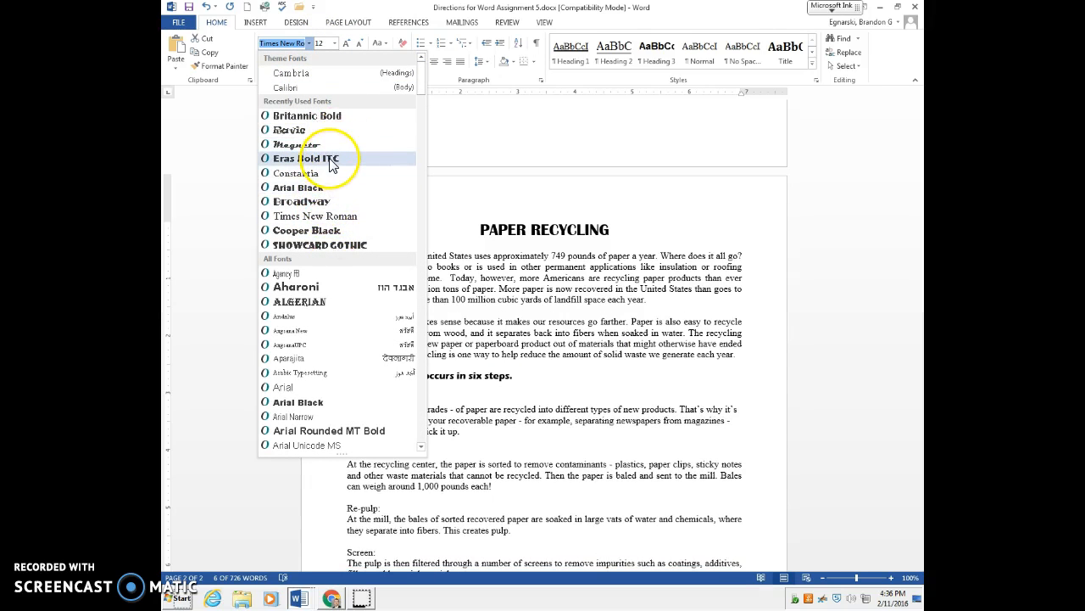
{"action": "left_click", "coordinate": [331, 232]}
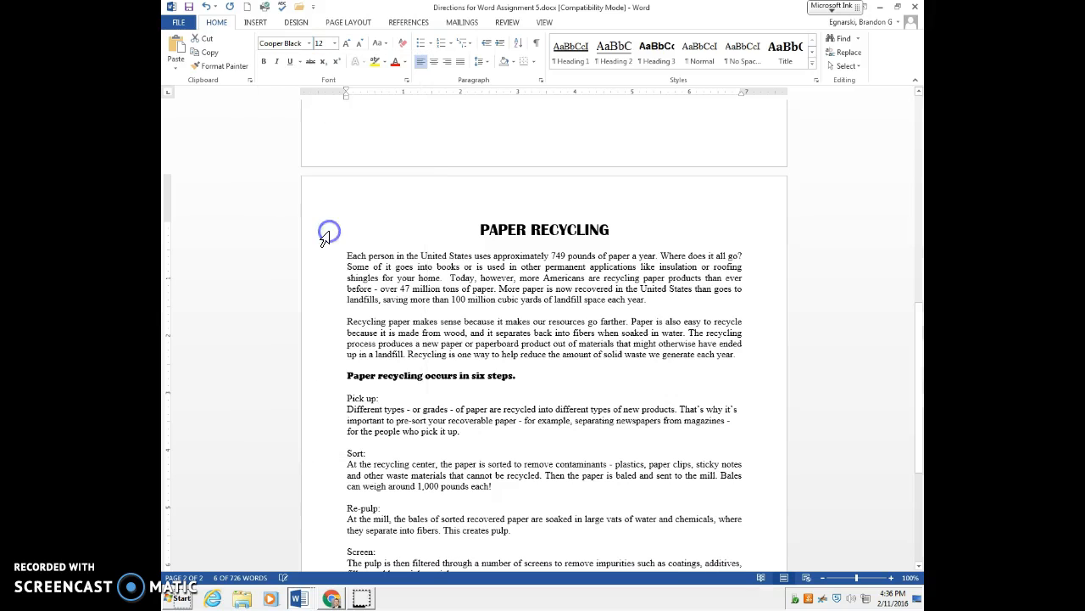
Match the line "Paper recycling occurs in six steps." to the title's font, Britannic Bold, at 14 pt.
{"action": "left_click", "coordinate": [543, 230]}
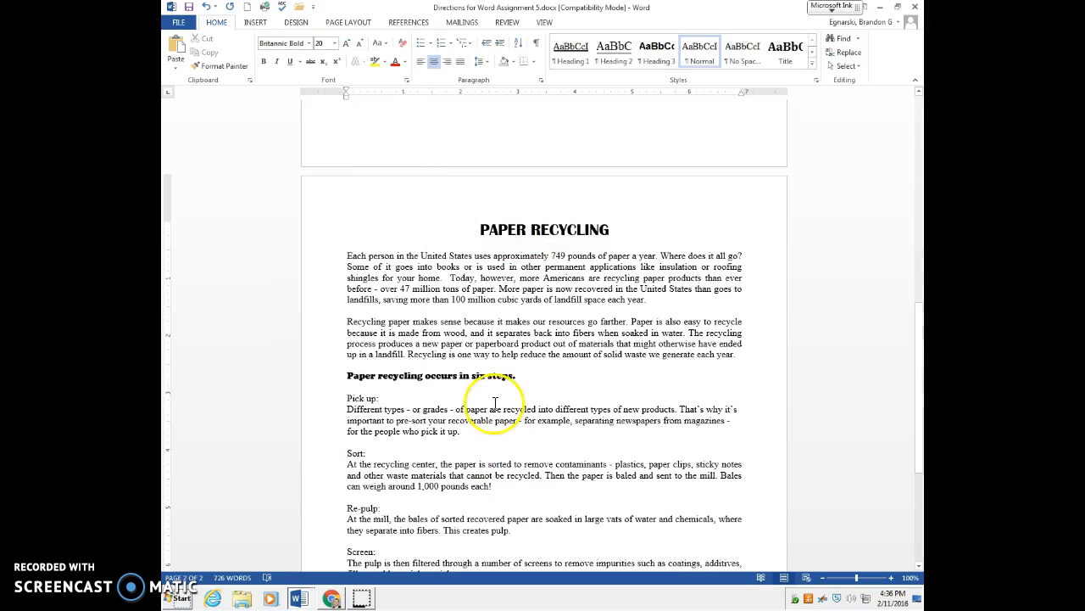
{"action": "left_click_drag", "start_coordinate": [516, 378], "coordinate": [349, 375]}
{"action": "left_click", "coordinate": [309, 43]}
{"action": "left_click", "coordinate": [309, 231]}
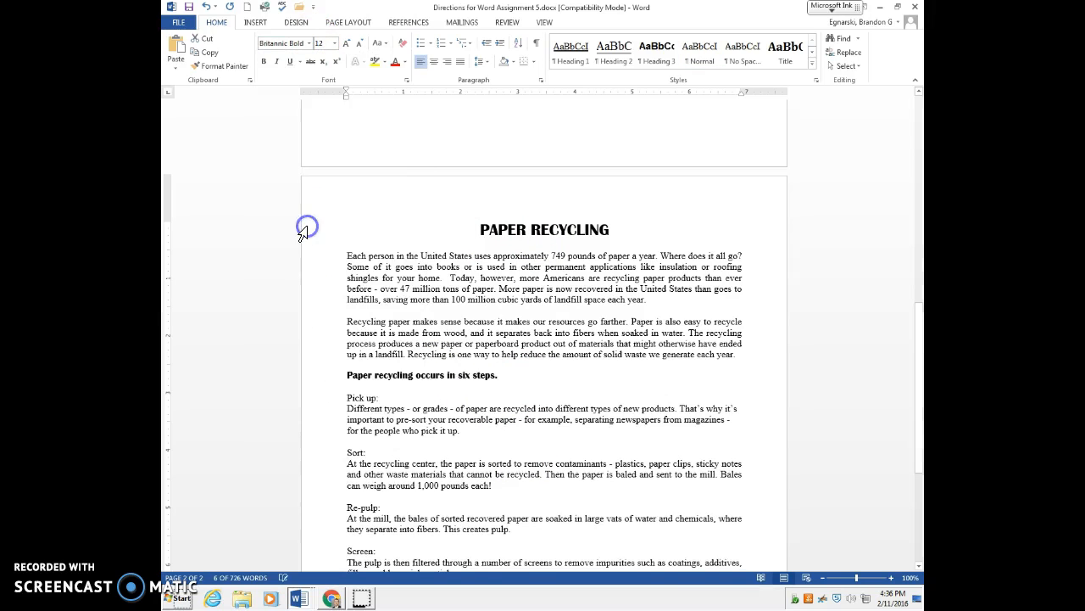
{"action": "left_click", "coordinate": [530, 379]}
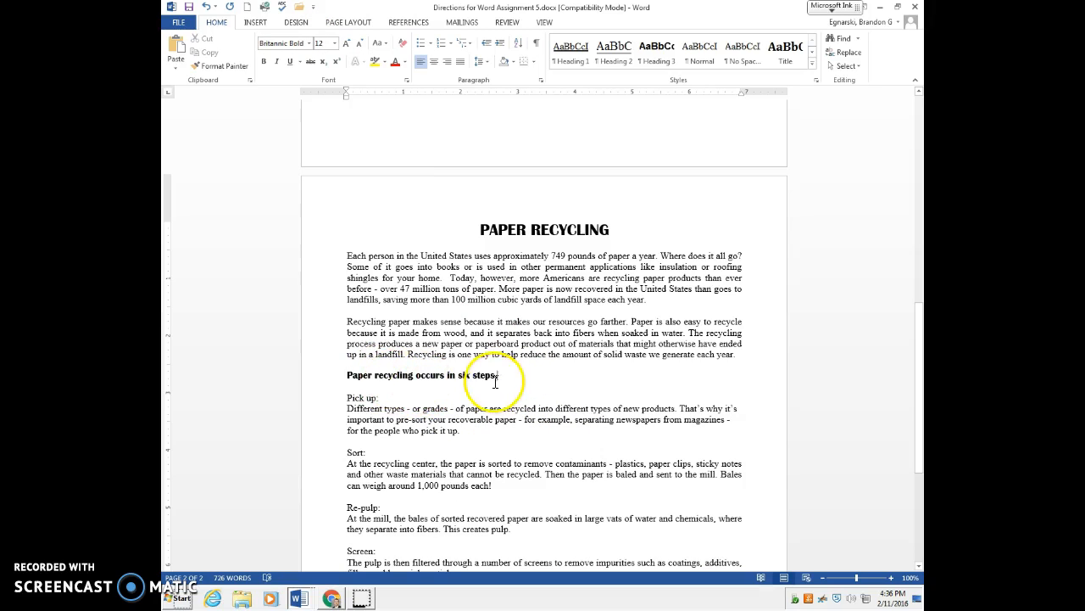
{"action": "left_click_drag", "start_coordinate": [500, 377], "coordinate": [360, 375]}
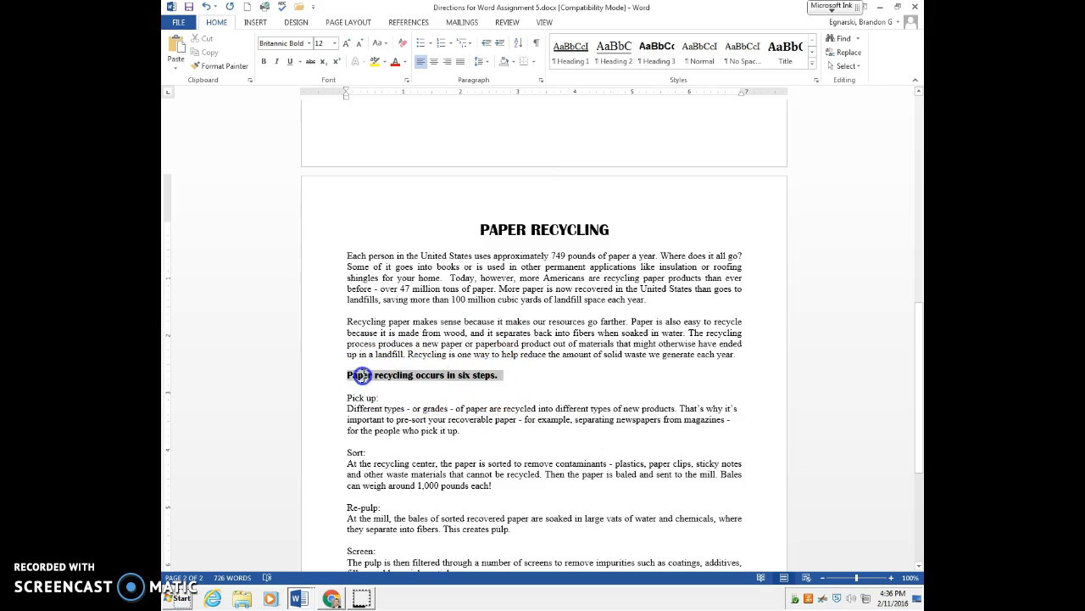
{"action": "left_click", "coordinate": [346, 42]}
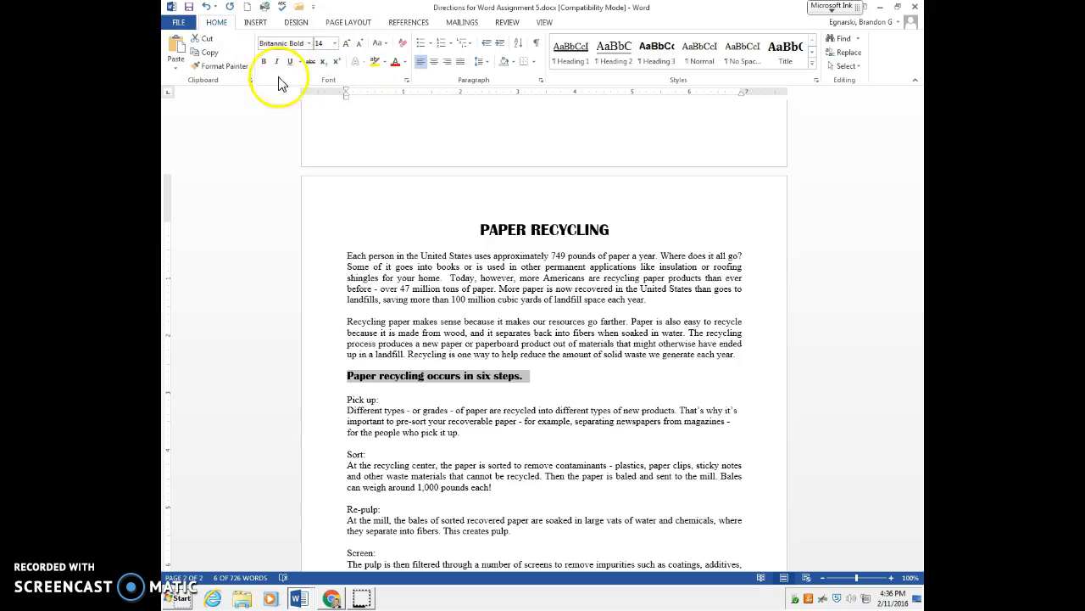
Copy the formatting of the "Paper recycling occurs in six steps." line onto the Pick up, Sort and Re-pulp headings with Format Painter.
{"action": "left_click", "coordinate": [225, 66]}
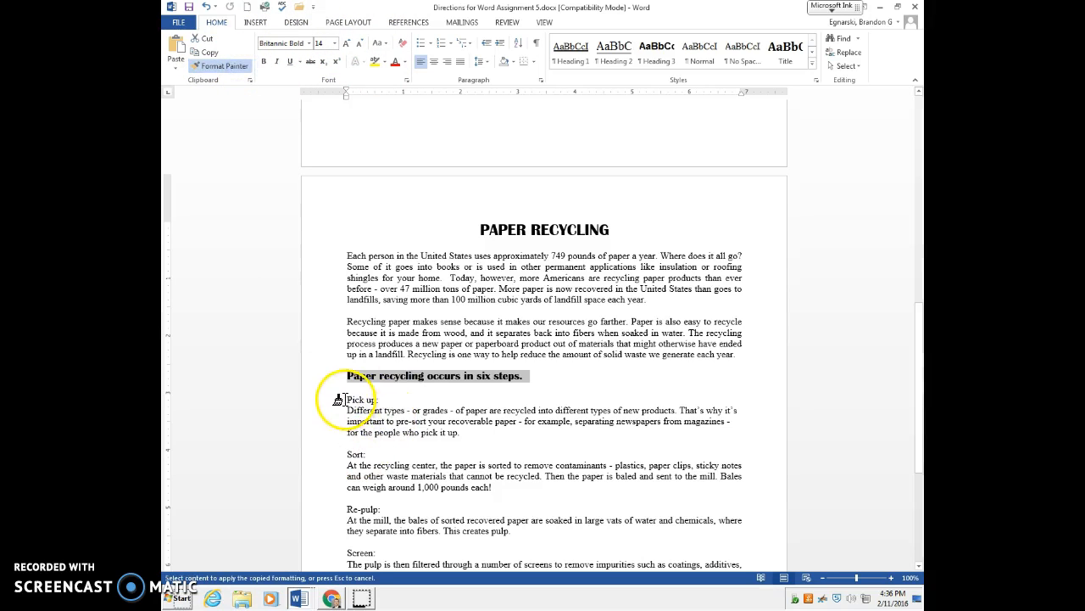
{"action": "left_click_drag", "start_coordinate": [359, 400], "coordinate": [387, 400]}
{"action": "left_click", "coordinate": [234, 68]}
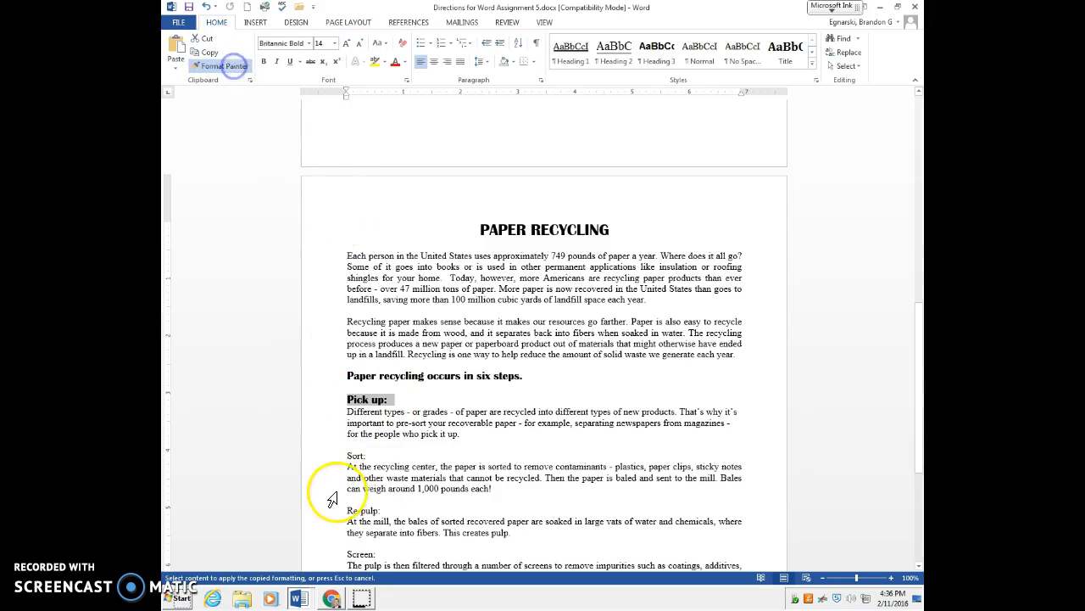
{"action": "left_click_drag", "start_coordinate": [344, 455], "coordinate": [376, 455]}
{"action": "scroll", "coordinate": [418, 437], "scroll_direction": "down", "scroll_amount": 2}
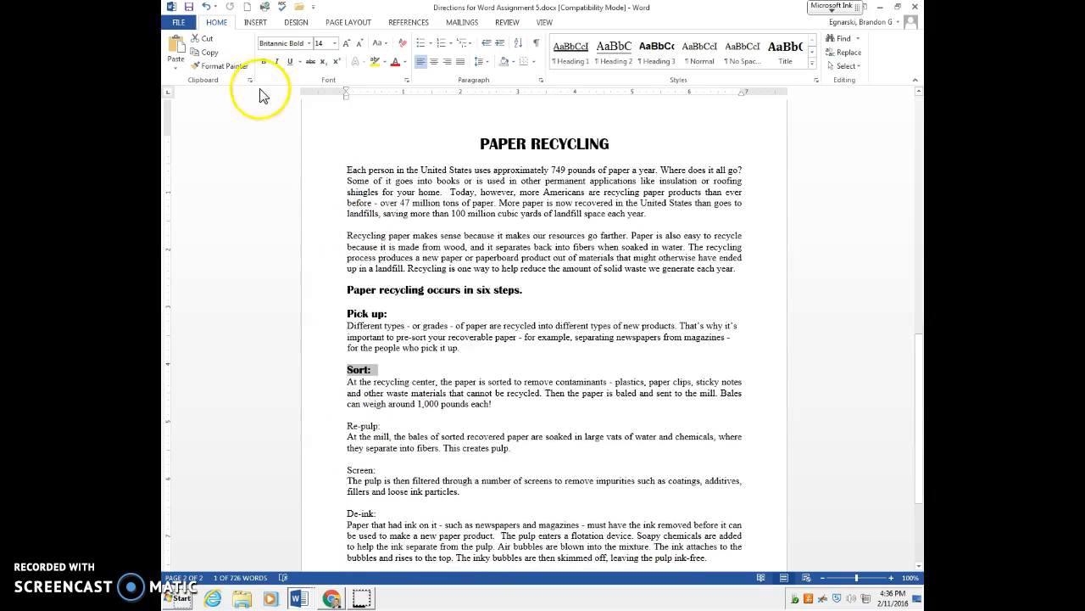
{"action": "left_click", "coordinate": [234, 66]}
{"action": "left_click_drag", "start_coordinate": [339, 426], "coordinate": [388, 425]}
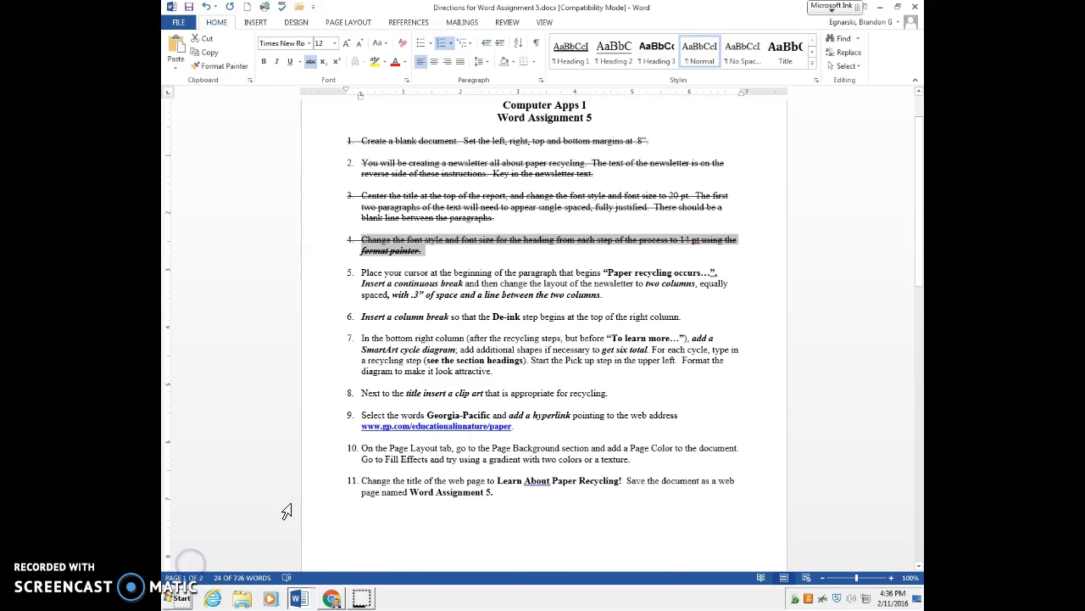
{"action": "type", "text": "s"}
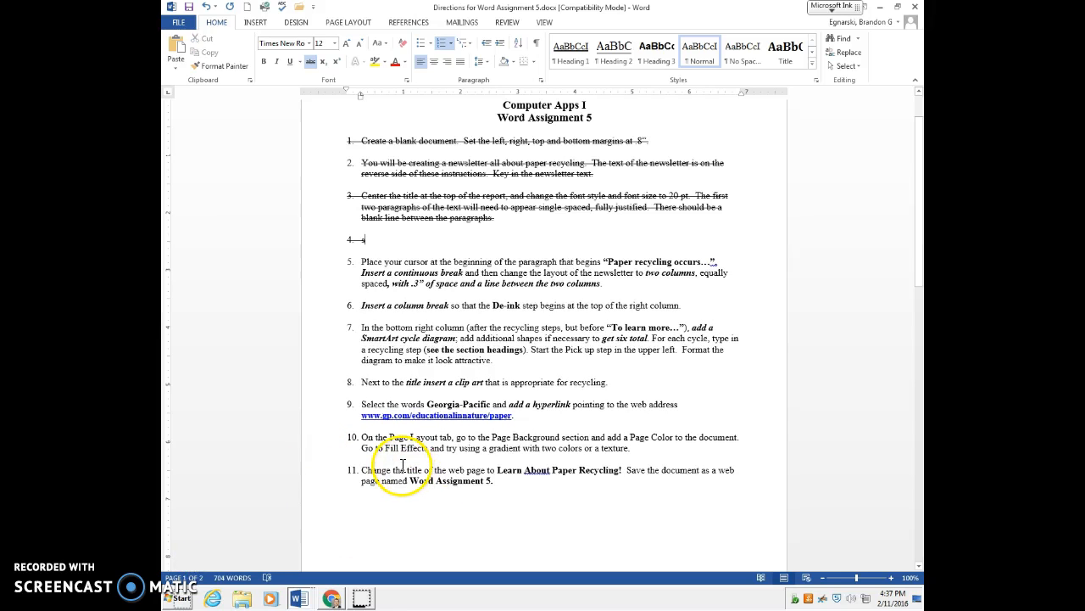
{"action": "key", "text": "ctrl+z"}
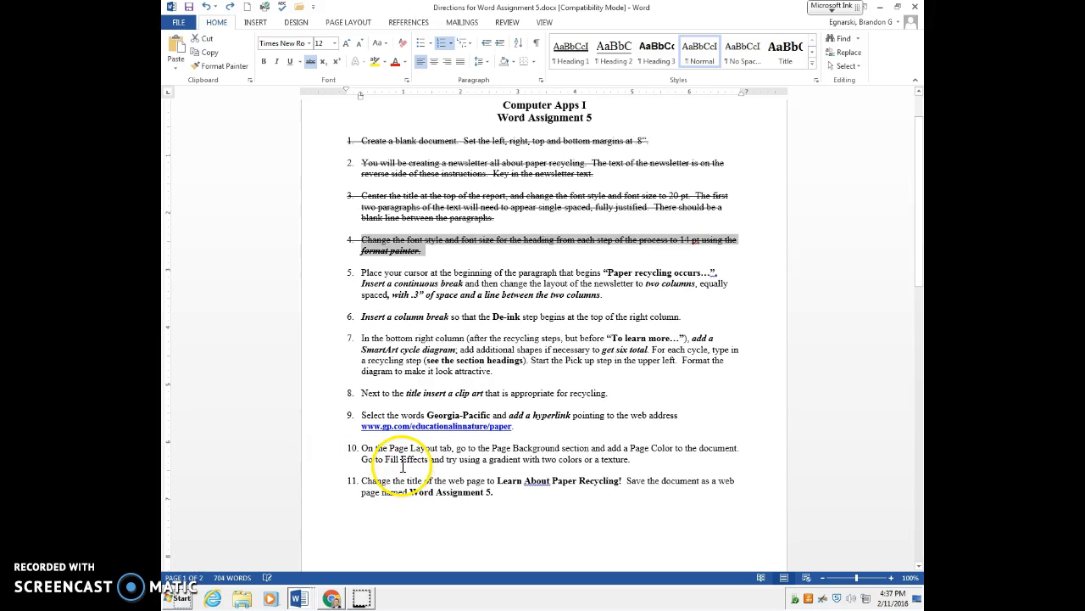
{"action": "left_click", "coordinate": [440, 263]}
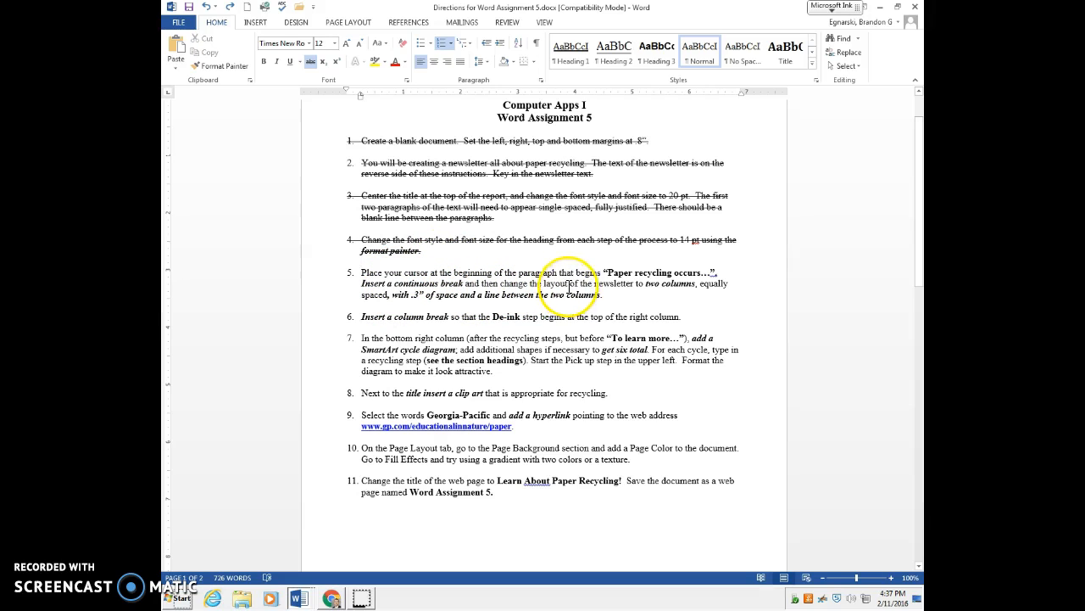
Insert a continuous section break directly before the Pick up heading of the newsletter.
{"action": "scroll", "coordinate": [626, 314], "scroll_direction": "down", "scroll_amount": 15}
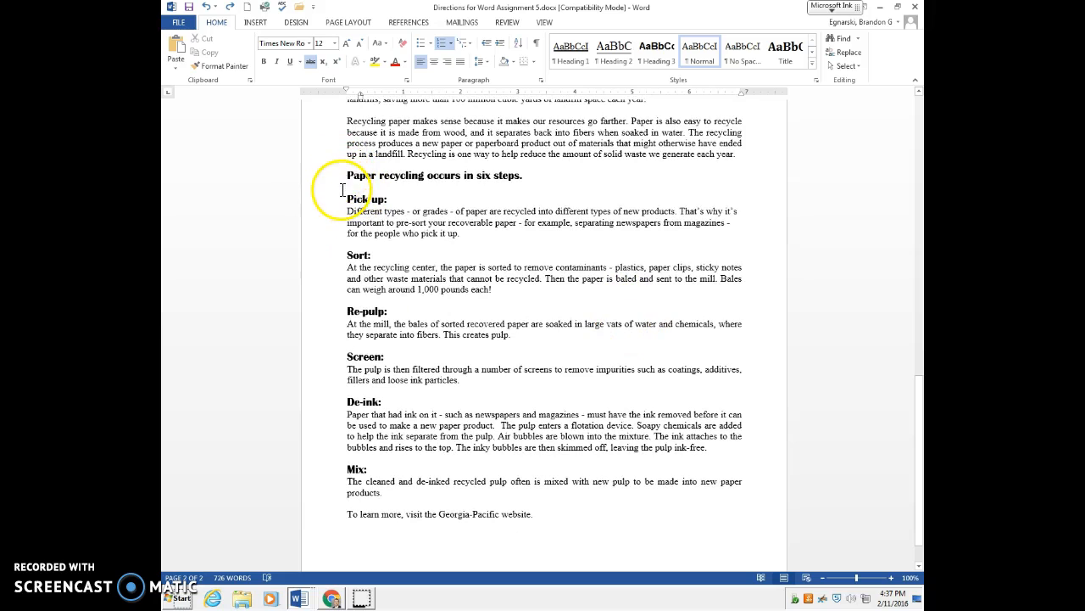
{"action": "left_click", "coordinate": [342, 175]}
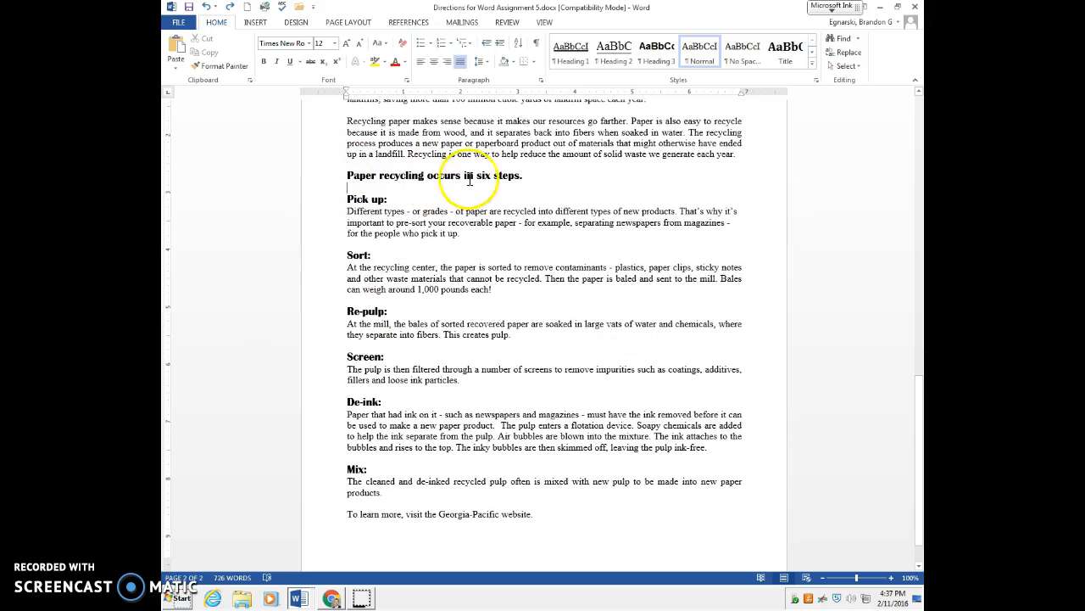
{"action": "left_click", "coordinate": [346, 199]}
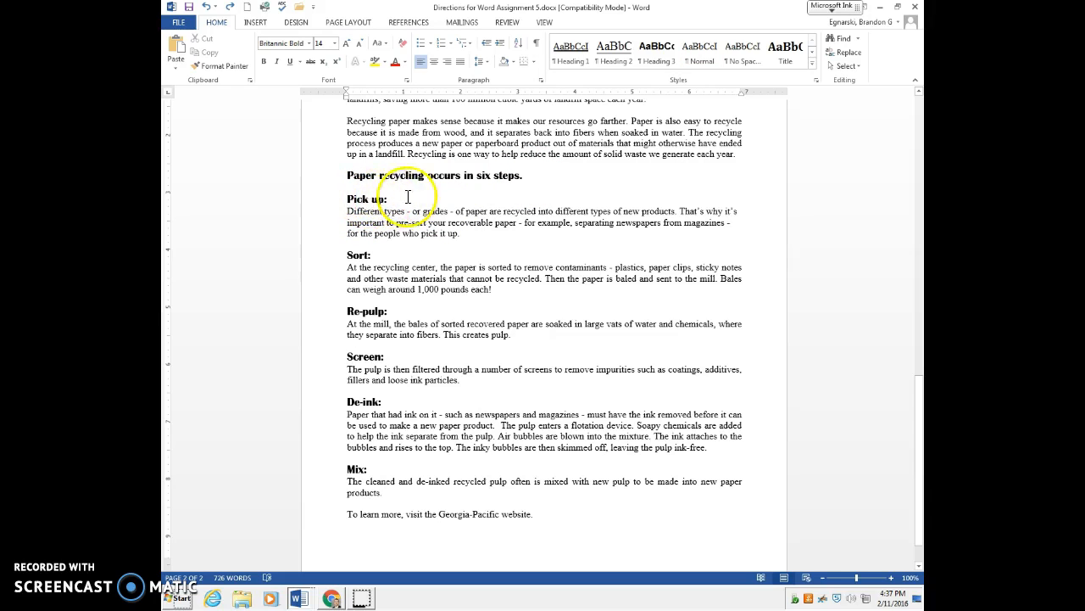
{"action": "left_click", "coordinate": [257, 23]}
{"action": "left_click", "coordinate": [348, 23]}
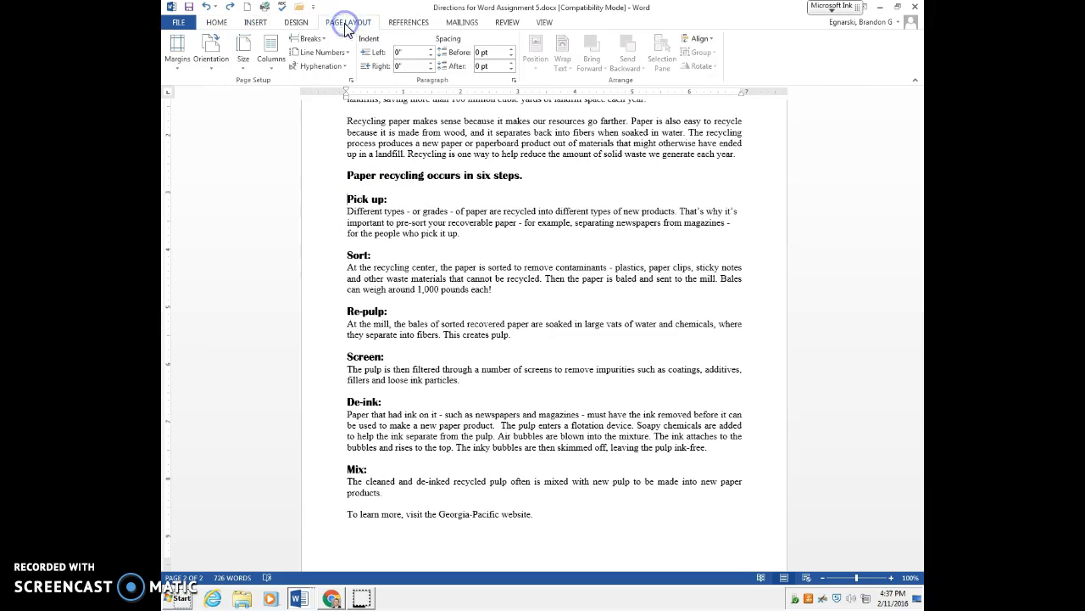
{"action": "left_click", "coordinate": [309, 38]}
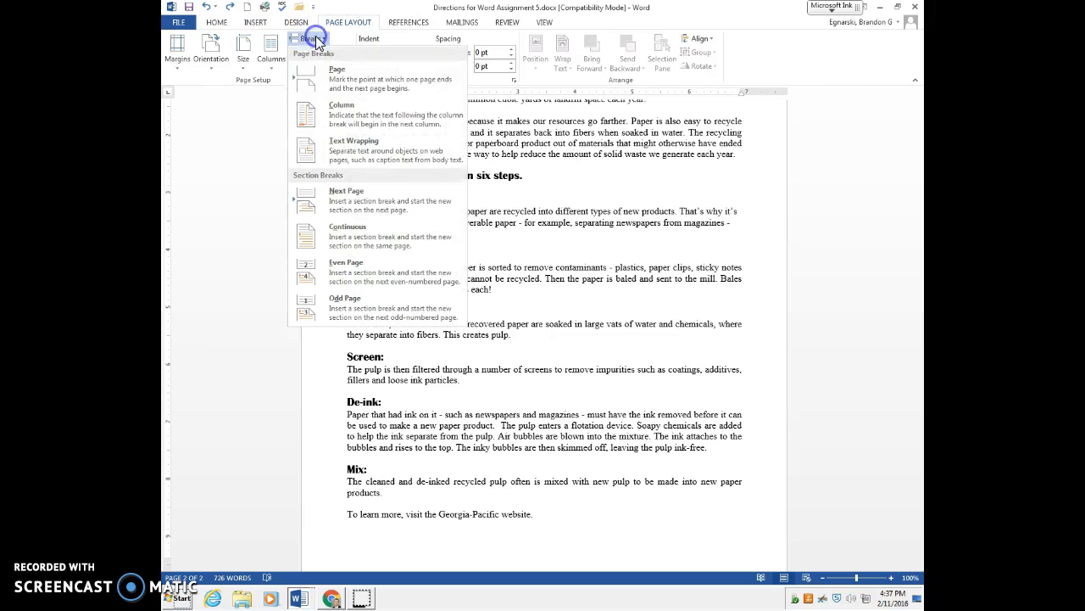
{"action": "left_click", "coordinate": [343, 238]}
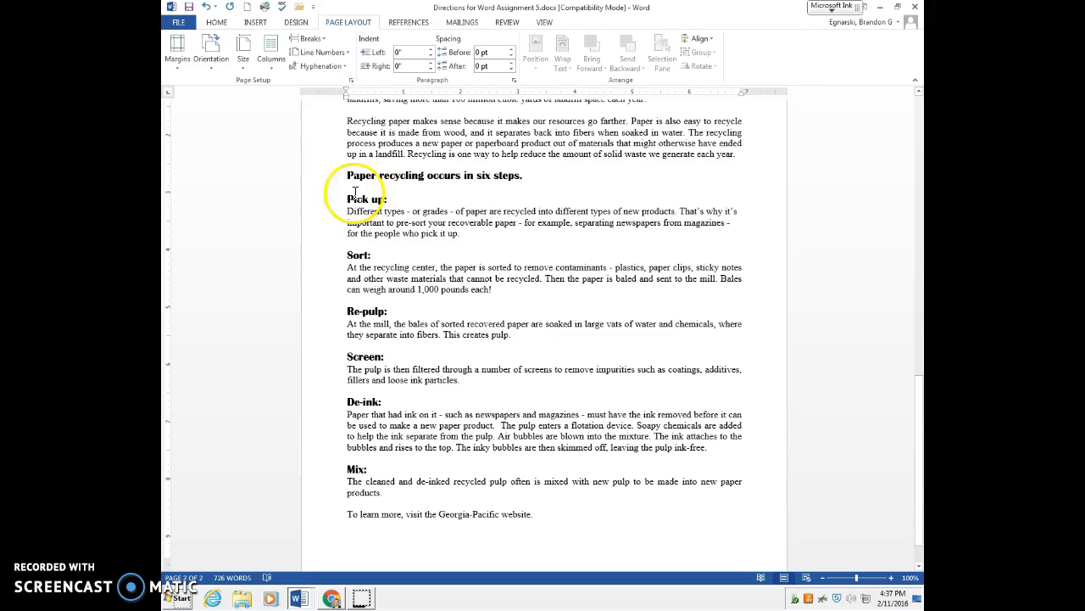
Show the document's formatting marks to check the section break above the Pick up heading.
{"action": "left_click", "coordinate": [217, 23]}
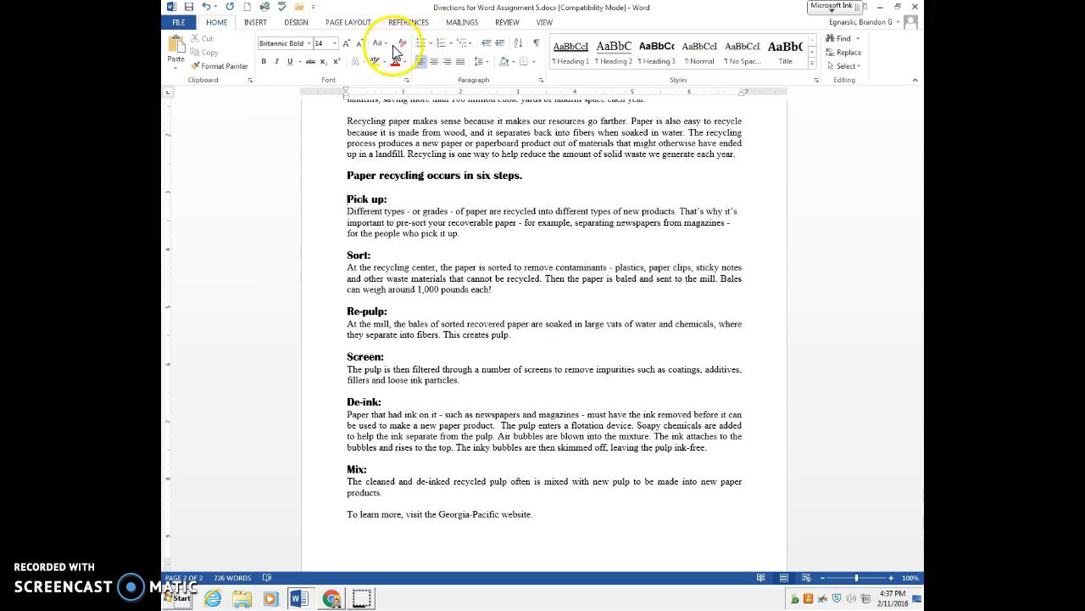
{"action": "left_click", "coordinate": [536, 42]}
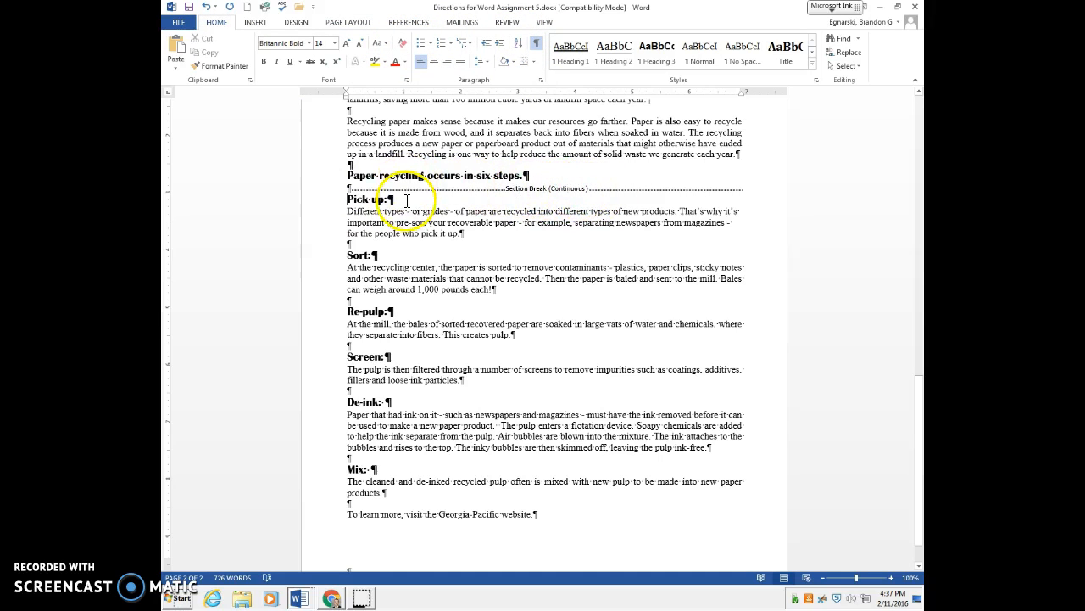
{"action": "scroll", "coordinate": [455, 211], "scroll_direction": "up", "scroll_amount": 2}
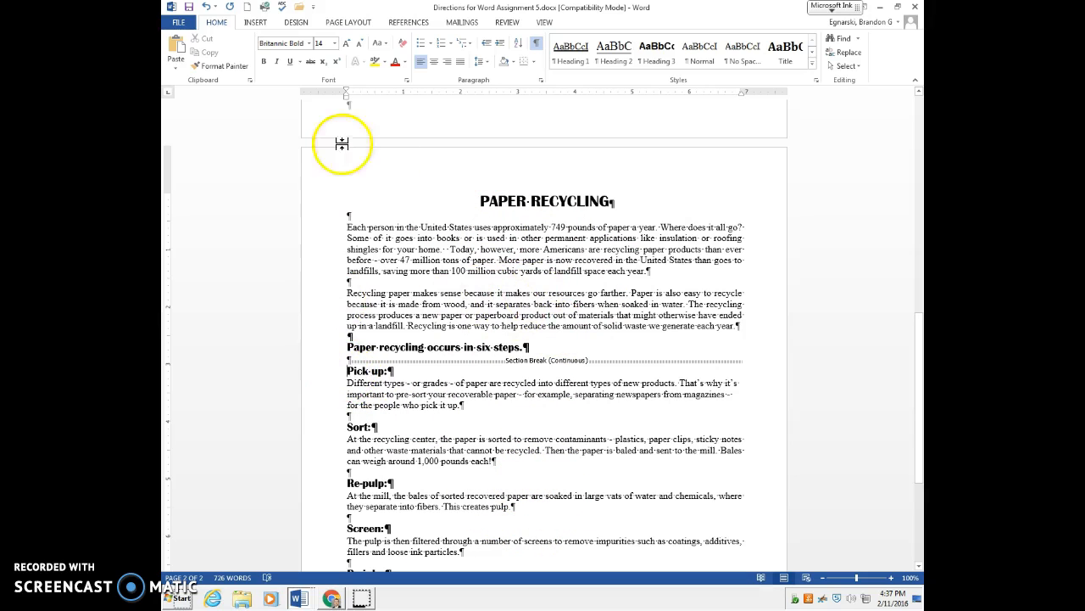
Lay out the newsletter section that starts at the Pick up heading in two columns.
{"action": "left_click", "coordinate": [339, 23]}
{"action": "left_click", "coordinate": [270, 51]}
{"action": "left_click", "coordinate": [279, 114]}
{"action": "scroll", "coordinate": [540, 413], "scroll_direction": "down", "scroll_amount": 3}
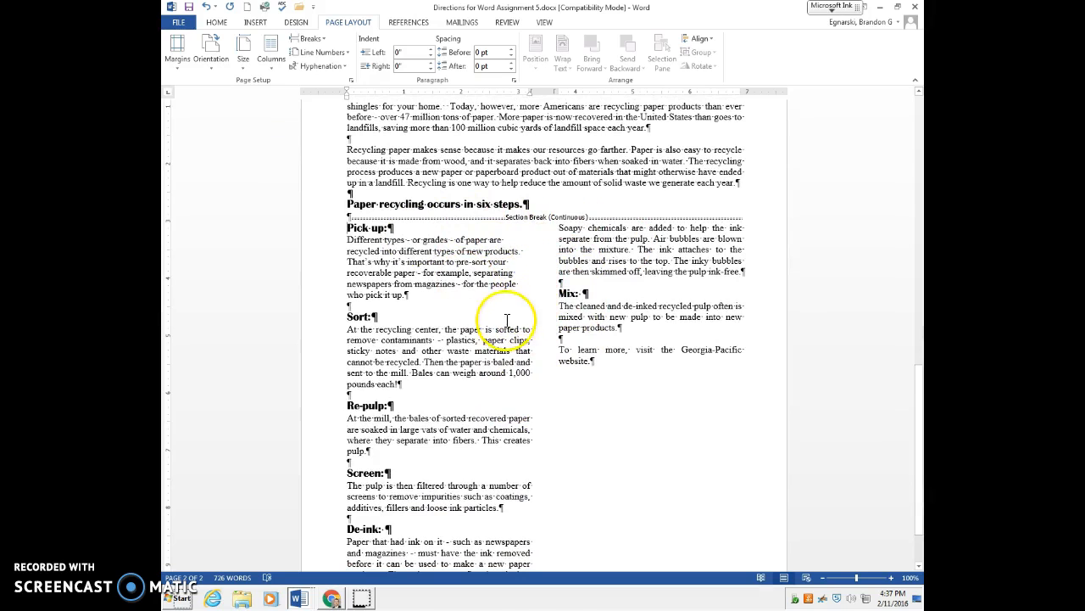
Insert five blank paragraphs before the De-ink heading to push it to the top of the second column.
{"action": "scroll", "coordinate": [509, 322], "scroll_direction": "down", "scroll_amount": 2}
{"action": "left_click", "coordinate": [344, 471]}
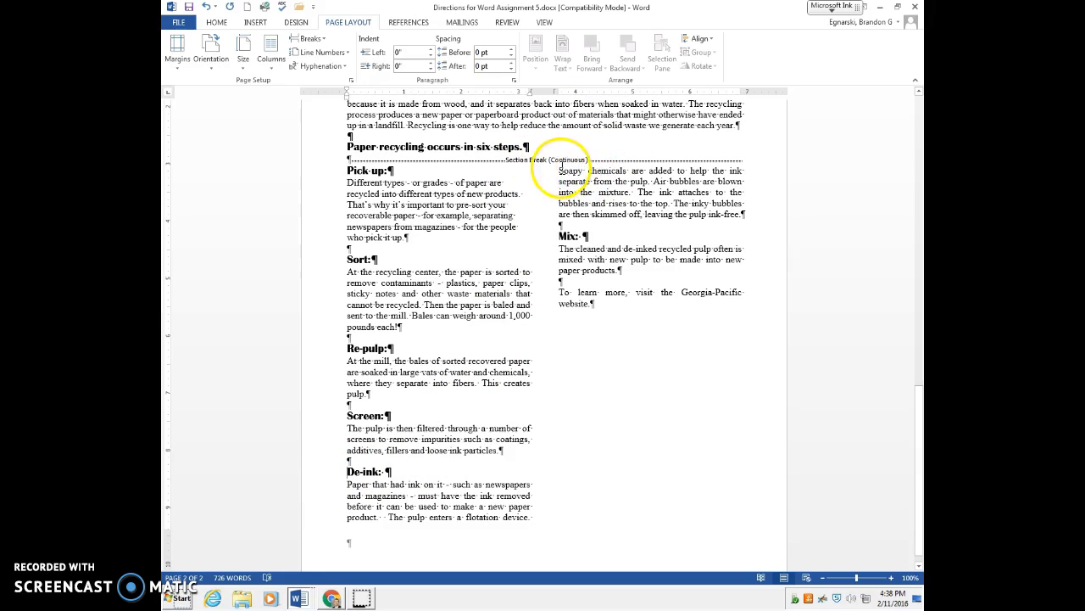
{"action": "key", "text": "Return"}
{"action": "key", "text": "Return"}
{"action": "key", "text": "Return"}
{"action": "key", "text": "Return"}
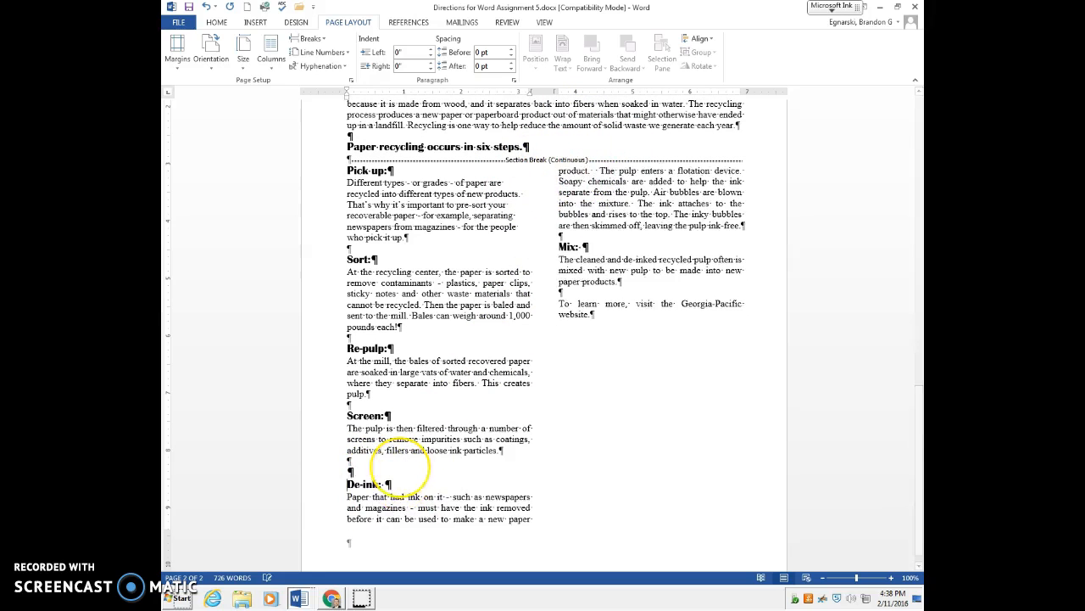
{"action": "key", "text": "Return"}
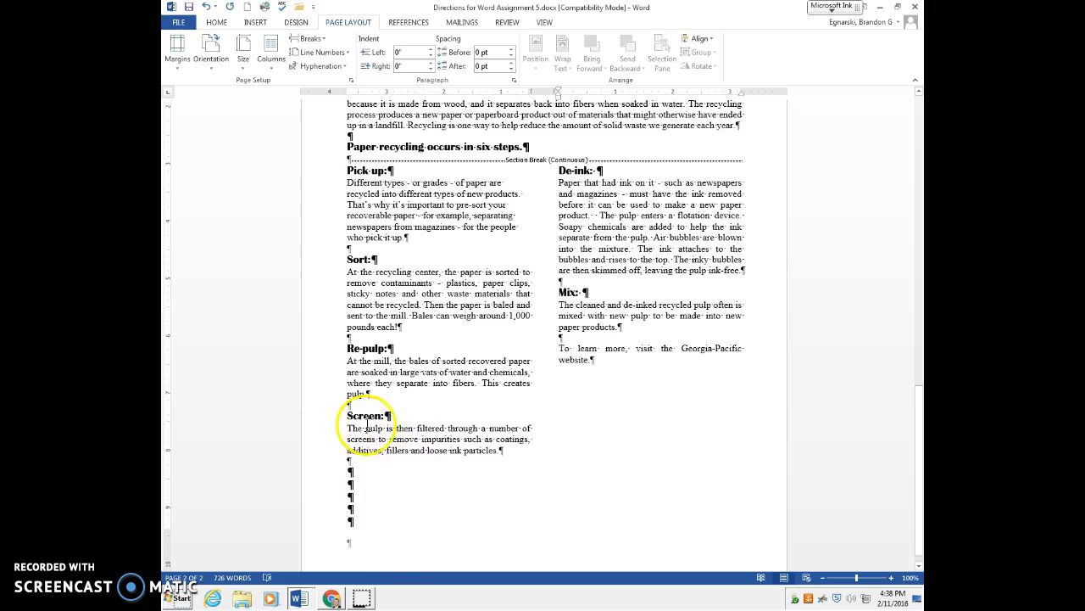
Test the blank-line spacing by adding filler text at the end of the Re-pulp paragraph, and delete that text.
{"action": "left_click", "coordinate": [388, 398]}
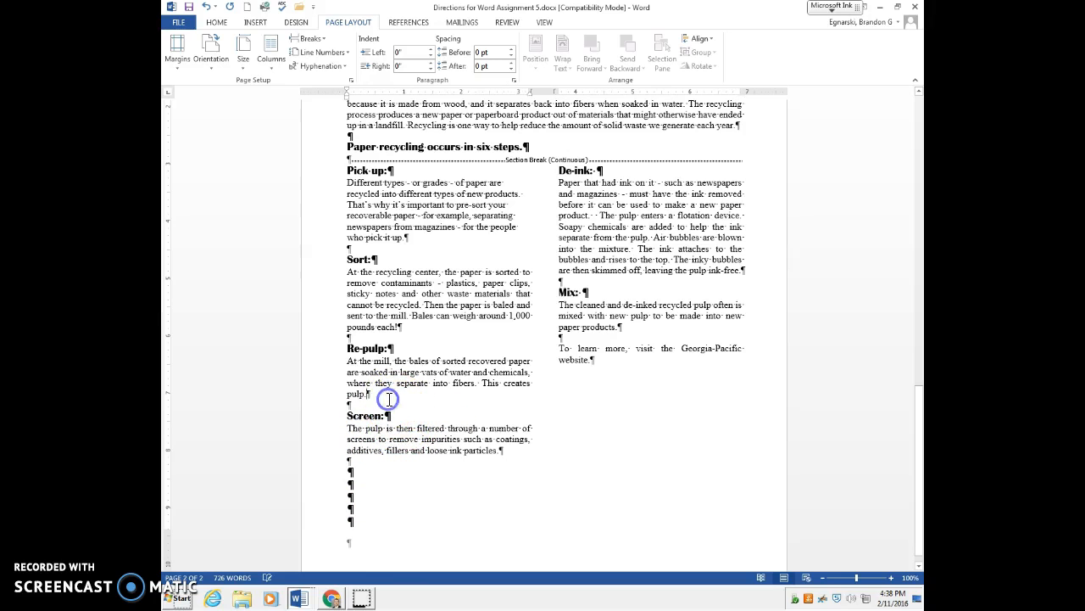
{"action": "type", "text": "fa sdhf lkasjdklf jaskldjf klajsdkl;fj alskdjf l;aksjdfl kajsldkfj alskdjf laksdjf"}
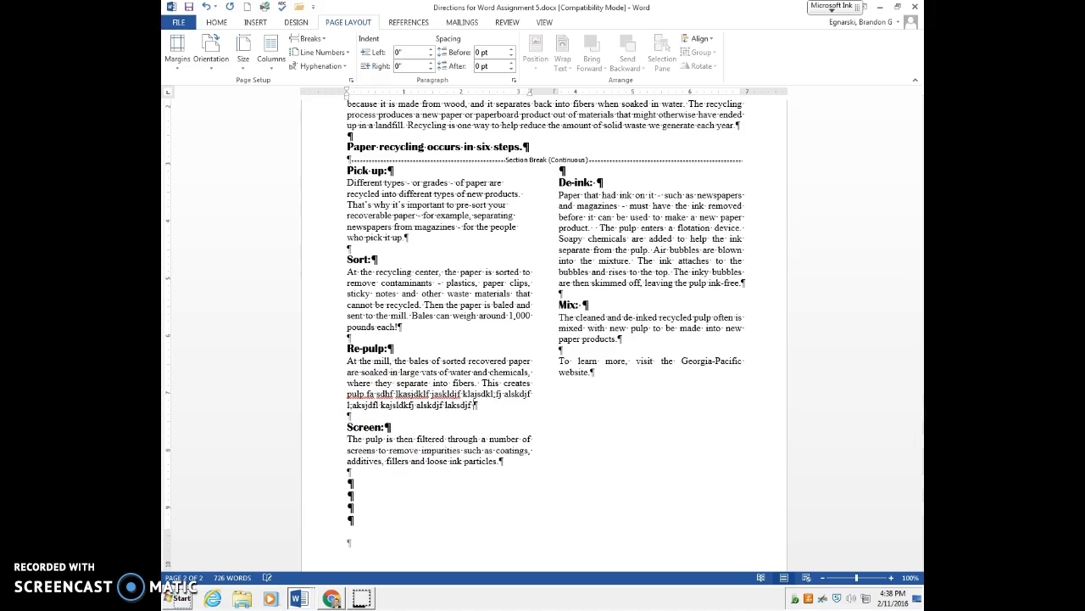
{"action": "left_click_drag", "start_coordinate": [475, 406], "coordinate": [373, 395]}
{"action": "key", "text": "Delete"}
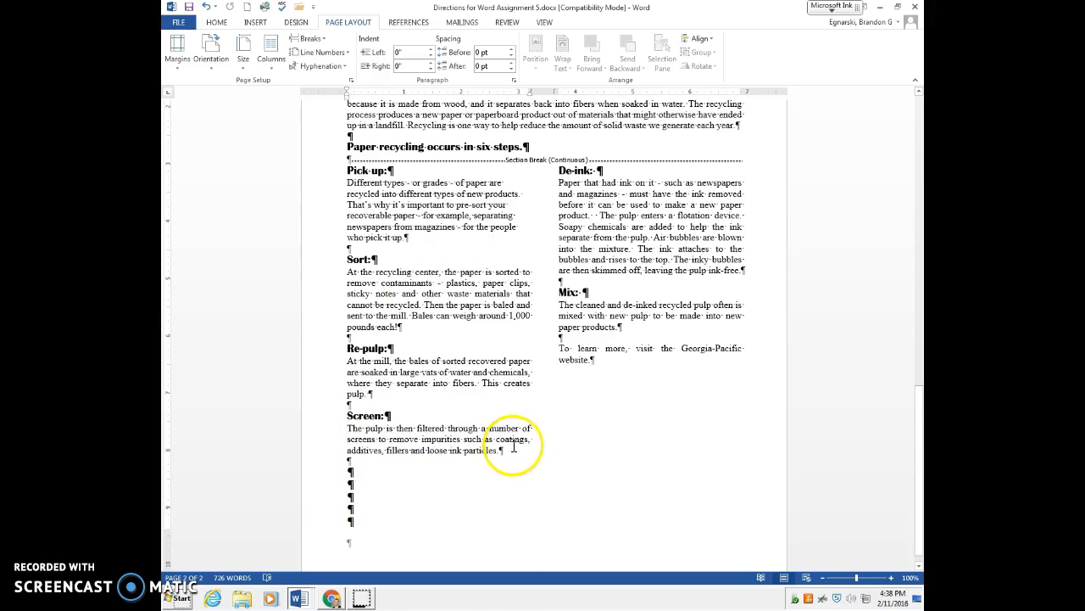
Delete the extra blank paragraphs between the Screen paragraph and the De-ink heading.
{"action": "key", "text": "Delete"}
{"action": "key", "text": "Delete"}
{"action": "key", "text": "Delete"}
{"action": "key", "text": "Delete"}
{"action": "key", "text": "Delete"}
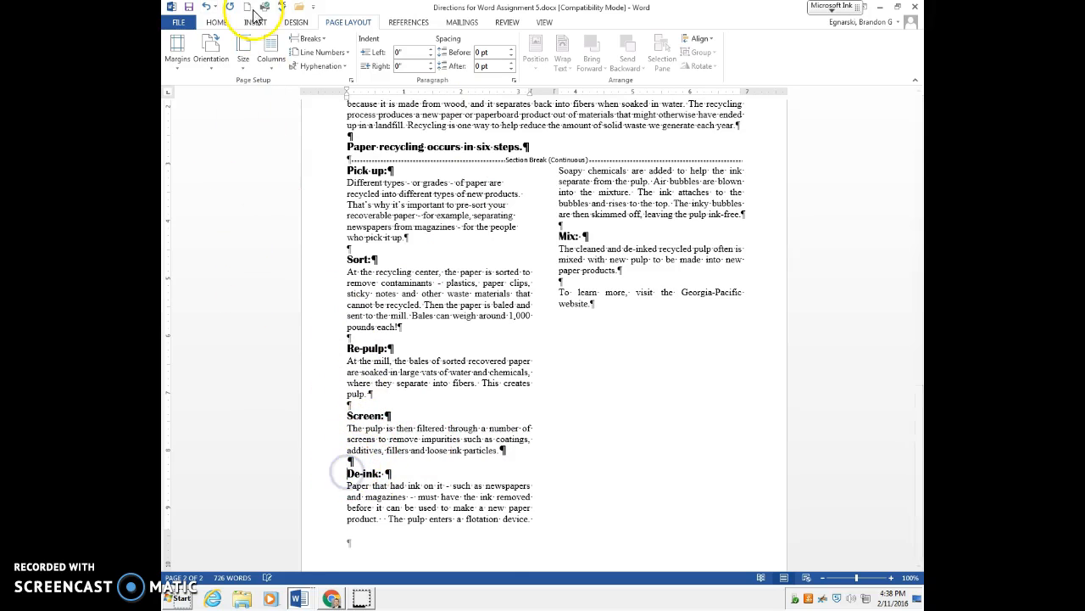
Insert a column break before the De-ink heading so it starts the second column.
{"action": "left_click", "coordinate": [261, 49]}
{"action": "left_click", "coordinate": [307, 38]}
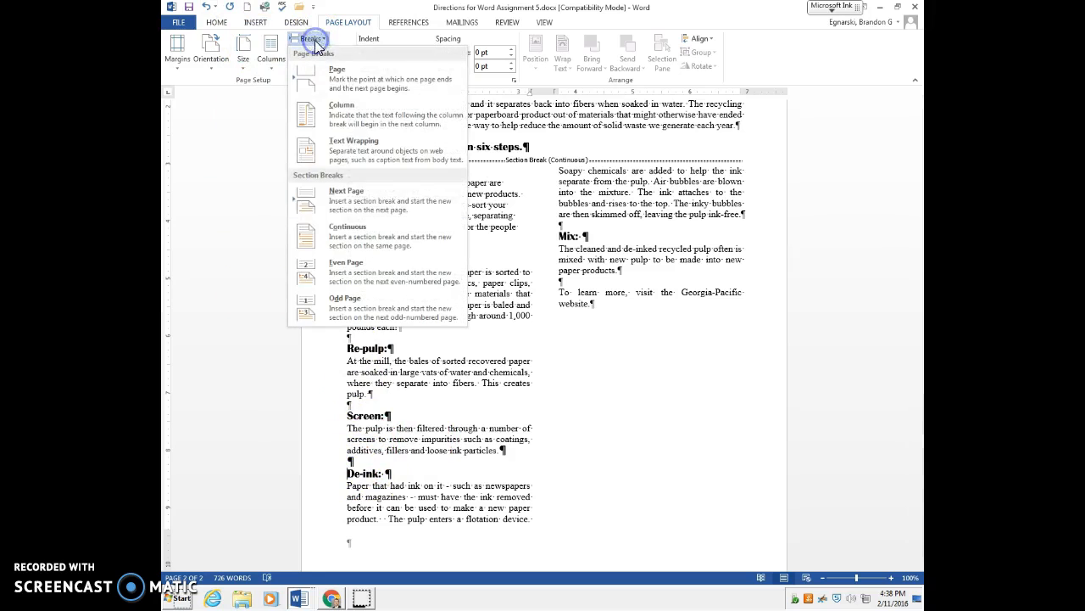
{"action": "left_click", "coordinate": [337, 121]}
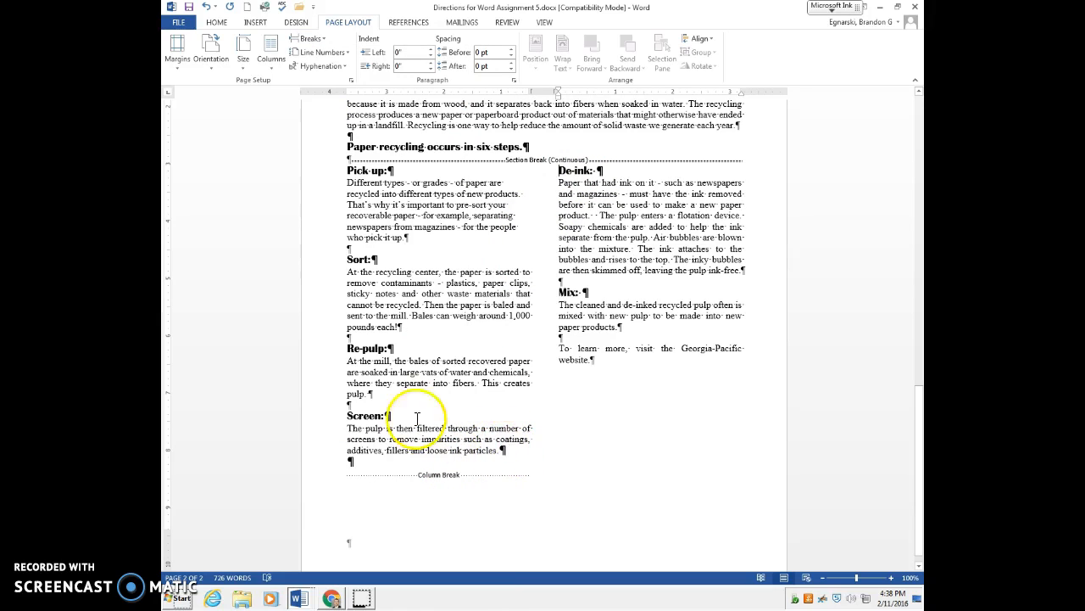
Test the column break by adding filler text at the end of the Sort paragraph, and delete that text.
{"action": "type", "text": "asdf asdfj aklsdjfkl"}
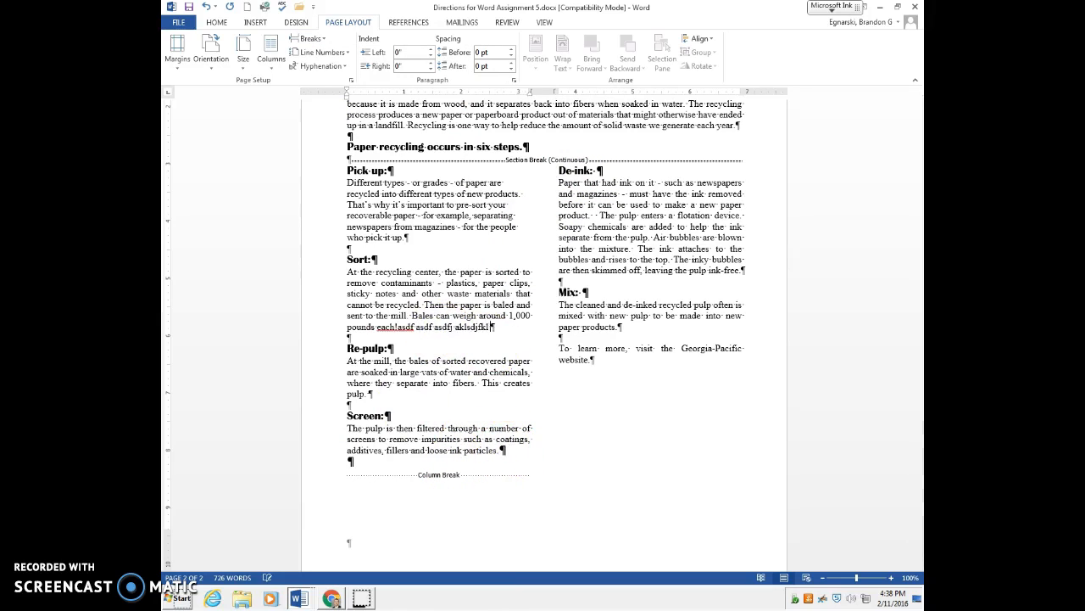
{"action": "type", "text": " jaskldfj klasdjfkl jasldkfj laksdjfl kjasldkfj klasjdfkl jaslkdfj lkasdjf"}
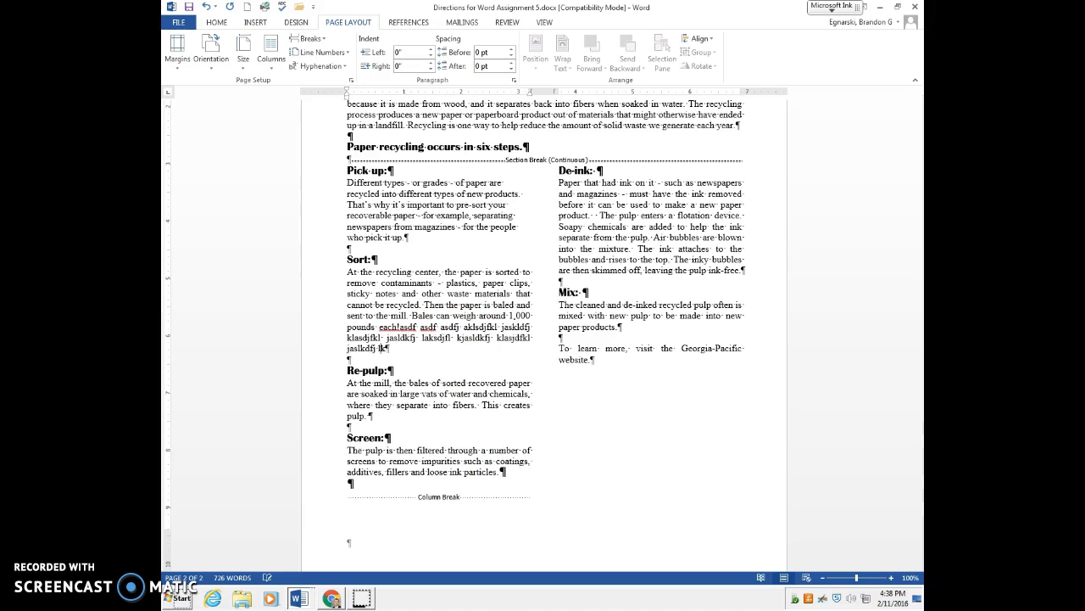
{"action": "left_click_drag", "start_coordinate": [417, 349], "coordinate": [404, 328]}
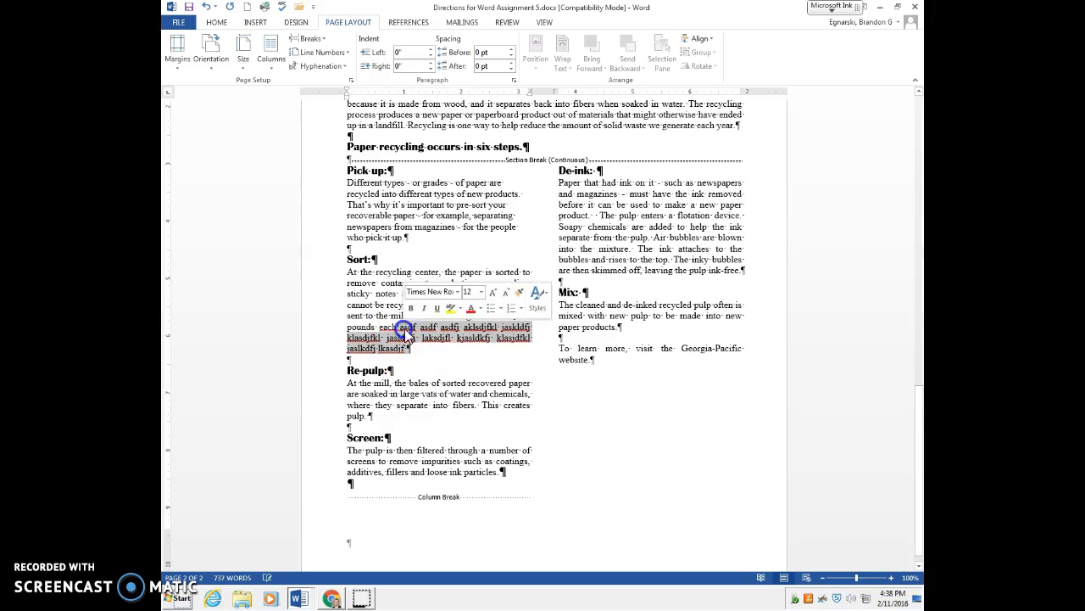
{"action": "key", "text": "BackSpace"}
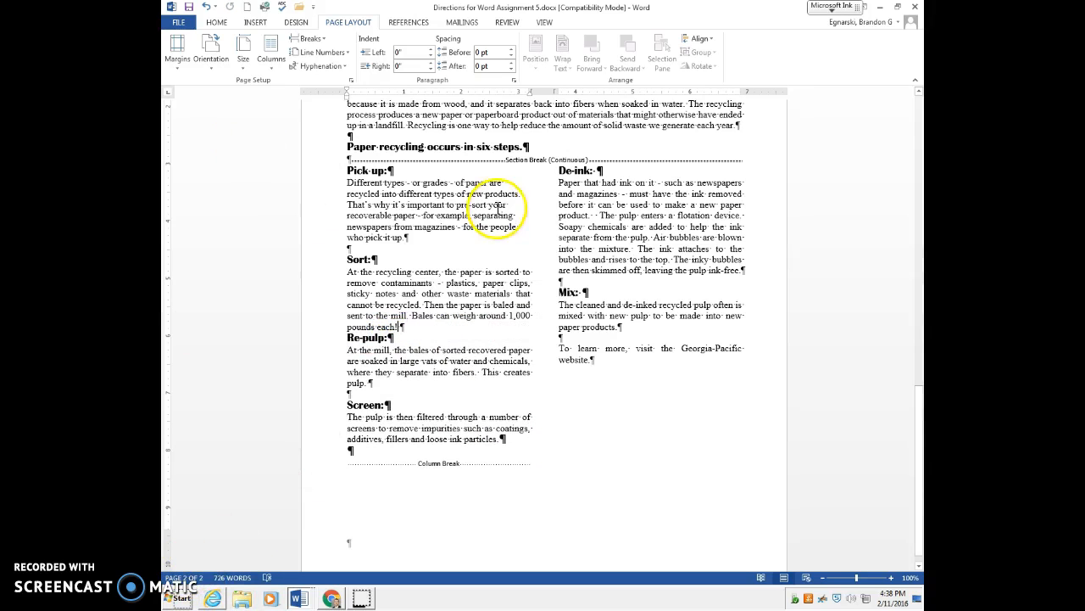
Try applying 0.3" column spacing and a line between the columns to a selected line of the De-ink paragraph.
{"action": "left_click_drag", "start_coordinate": [544, 237], "coordinate": [542, 248]}
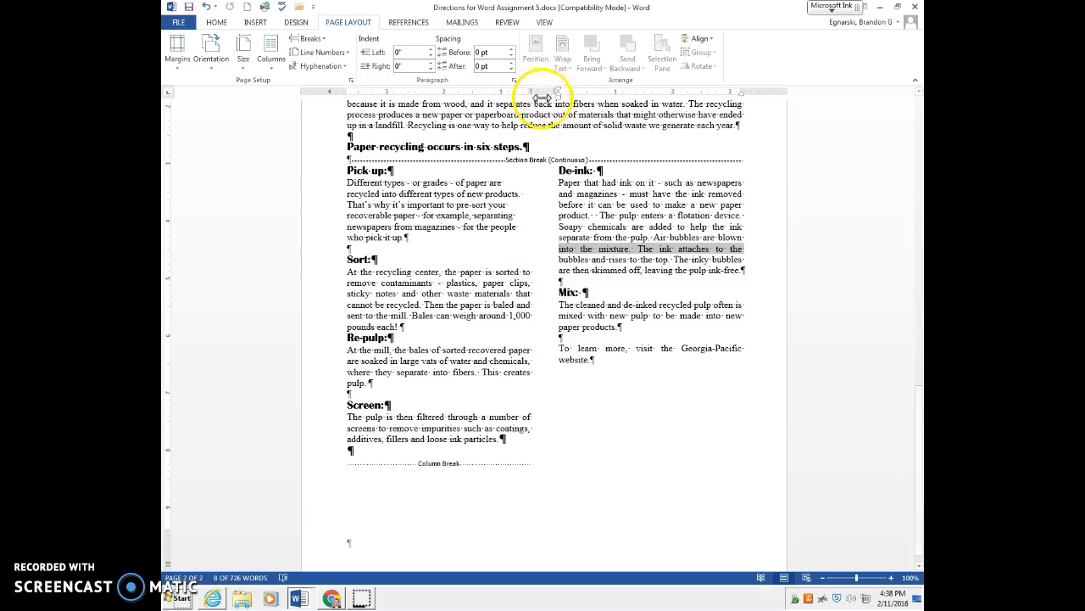
{"action": "double_click", "coordinate": [543, 91]}
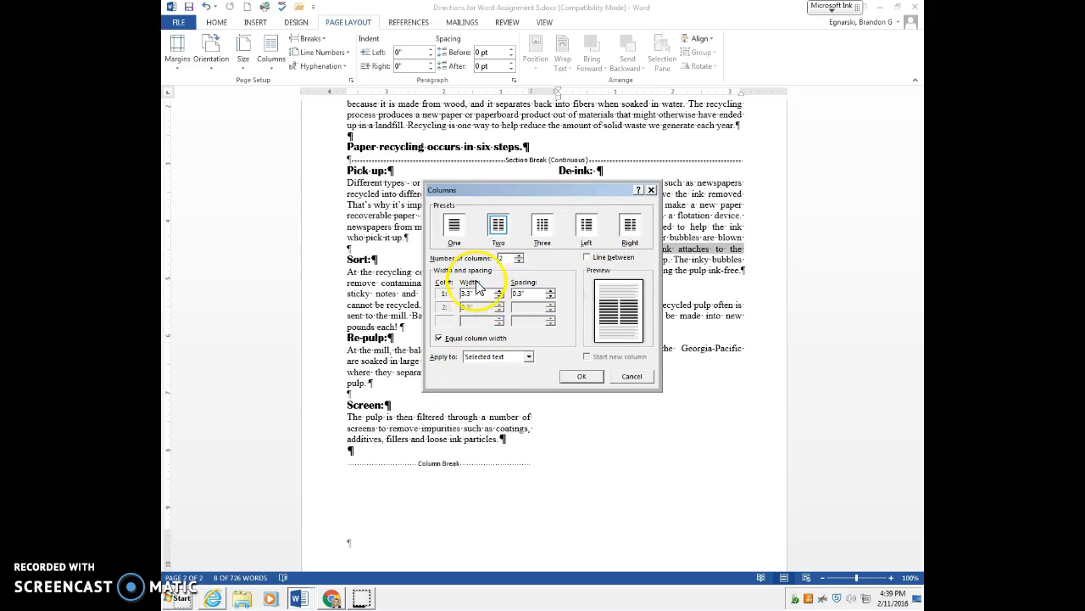
{"action": "left_click", "coordinate": [612, 257]}
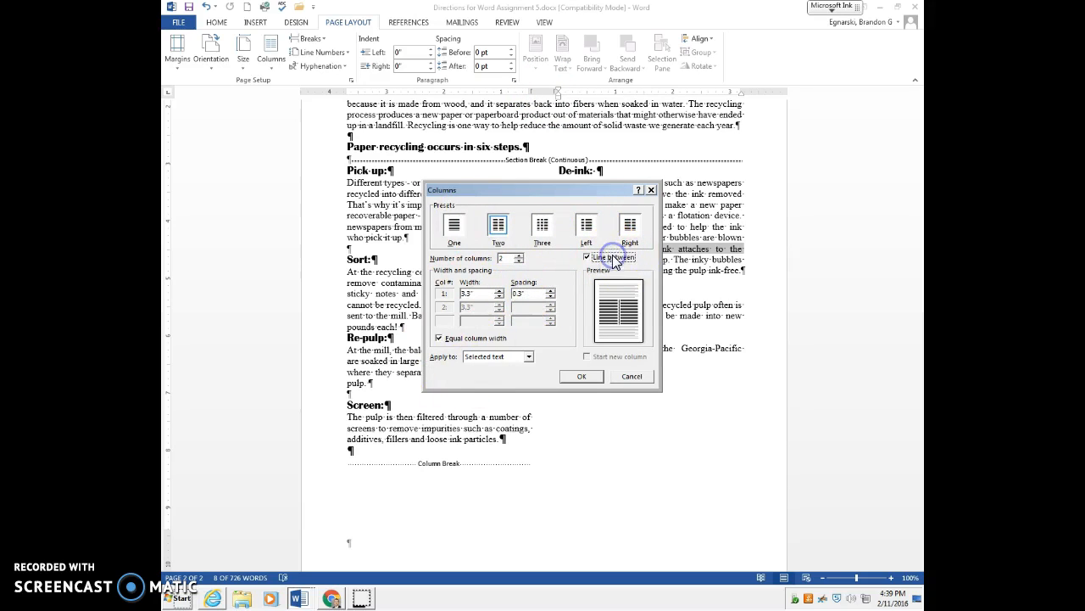
{"action": "left_click", "coordinate": [592, 376]}
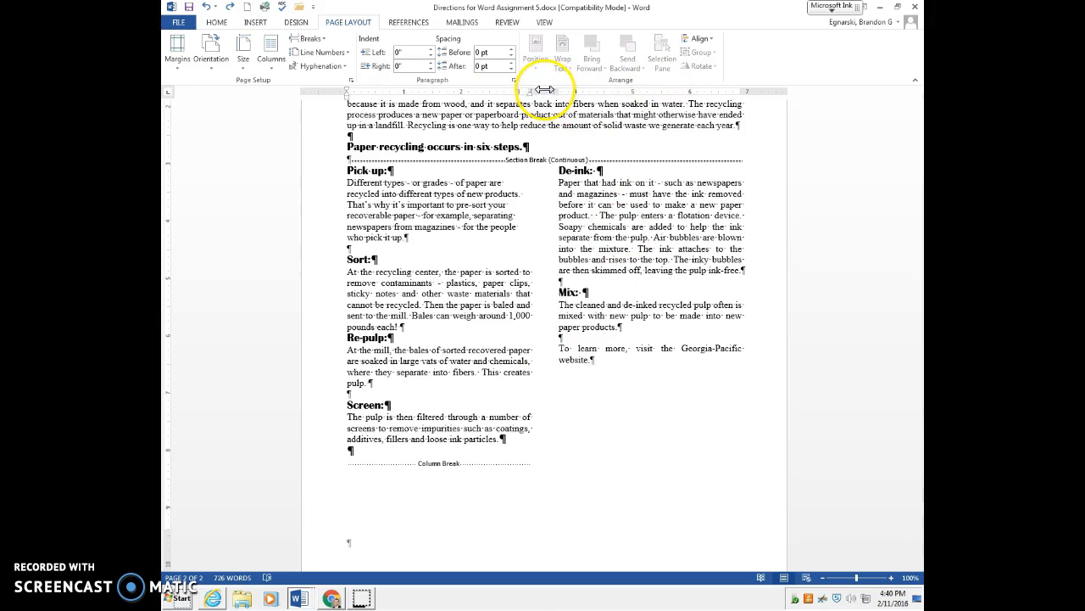
Set the two-column section's spacing to 0.3" and add a line between the columns.
{"action": "double_click", "coordinate": [544, 90]}
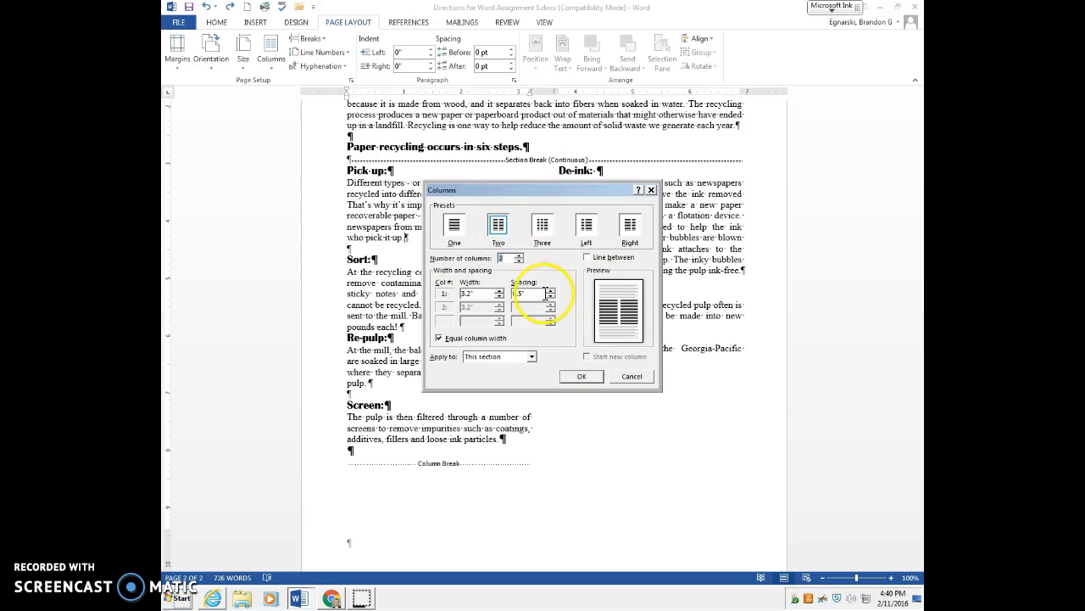
{"action": "left_click", "coordinate": [588, 258]}
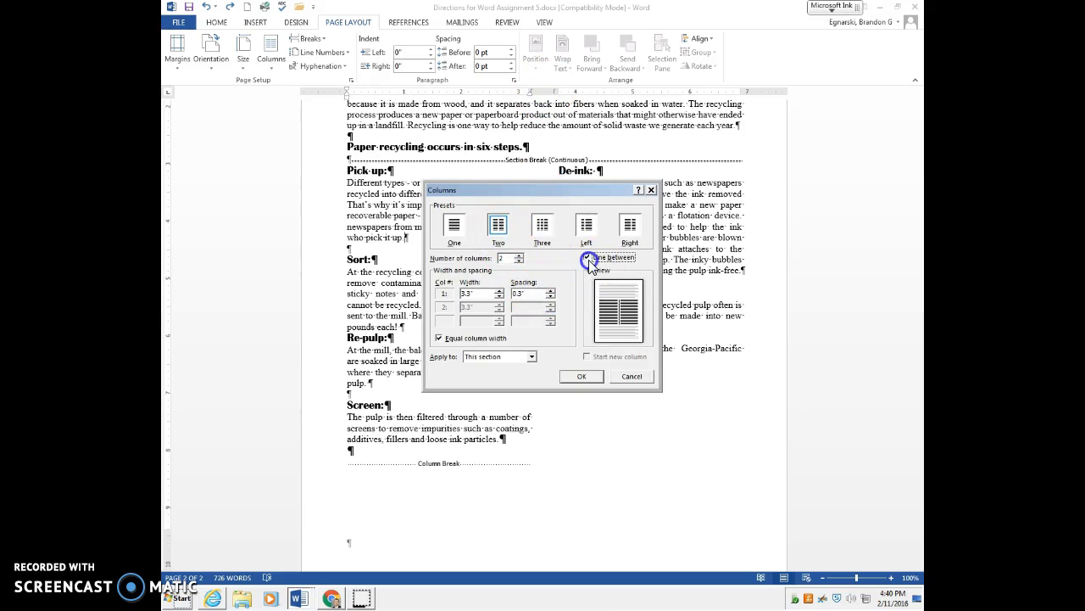
{"action": "left_click", "coordinate": [585, 374]}
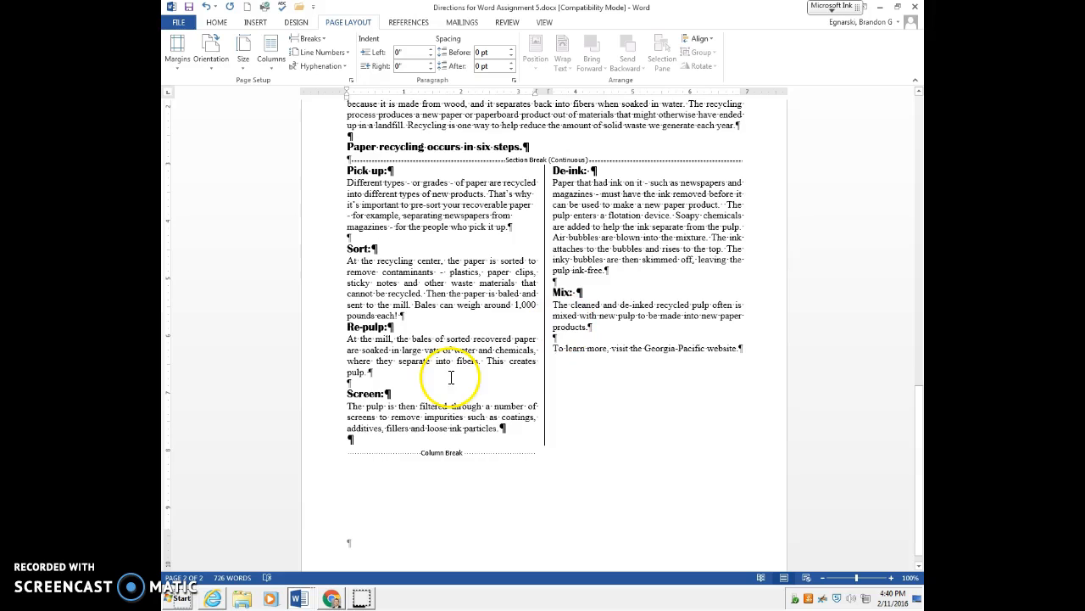
Strike through instructions 5 and 6 in the assignment list.
{"action": "left_click", "coordinate": [192, 575]}
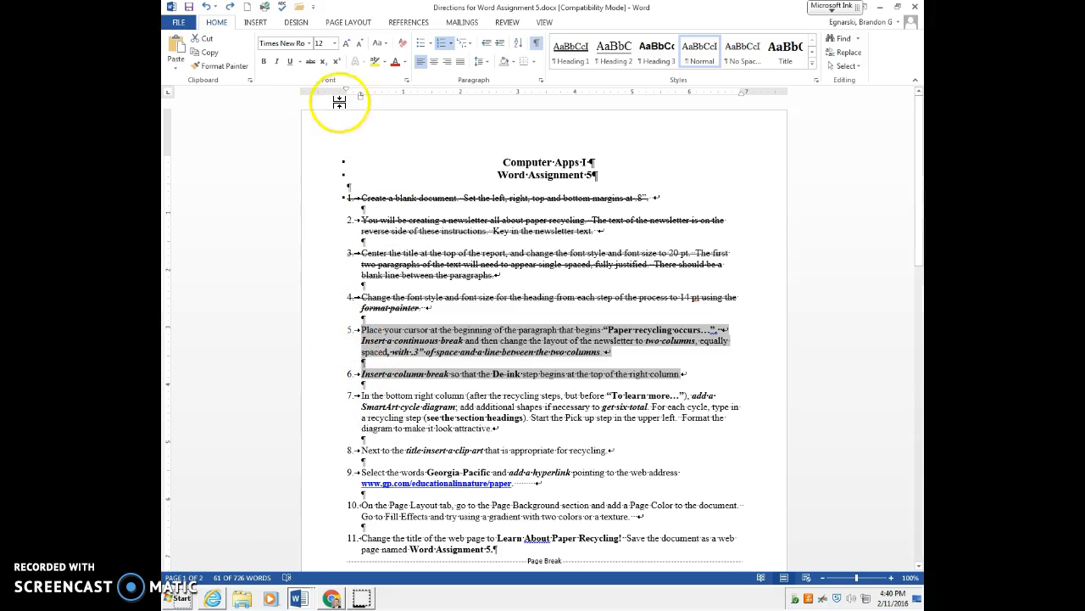
{"action": "left_click", "coordinate": [311, 61]}
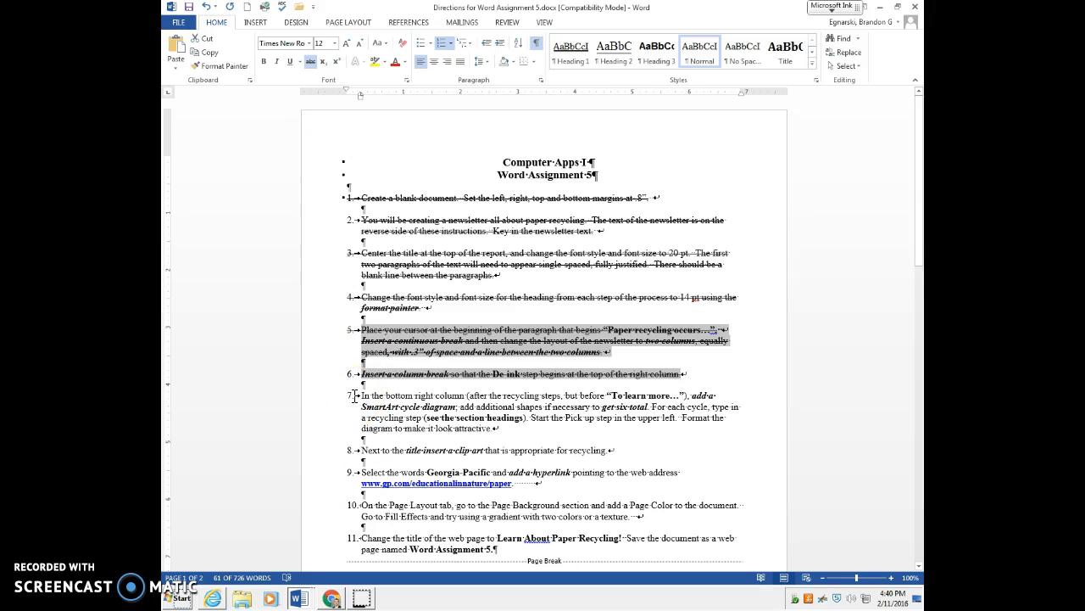
Read instruction 7 and place the cursor on the blank line before the "To learn more" sentence in the newsletter.
{"action": "left_click_drag", "start_coordinate": [362, 407], "coordinate": [447, 407]}
{"action": "left_click", "coordinate": [470, 409]}
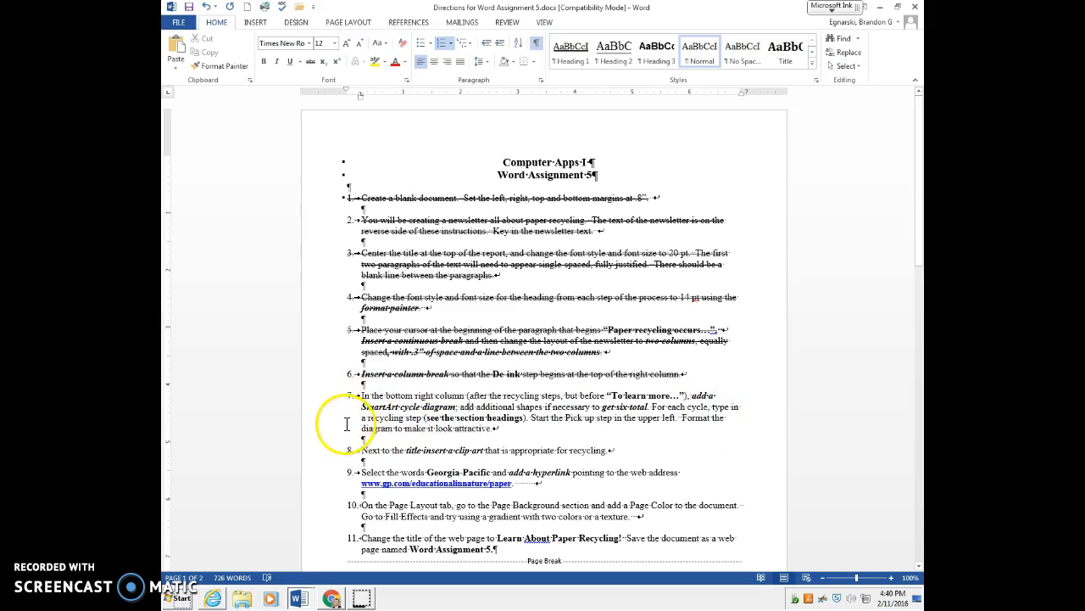
{"action": "scroll", "coordinate": [347, 424], "scroll_direction": "down", "scroll_amount": 15}
{"action": "scroll", "coordinate": [347, 424], "scroll_direction": "down", "scroll_amount": 2}
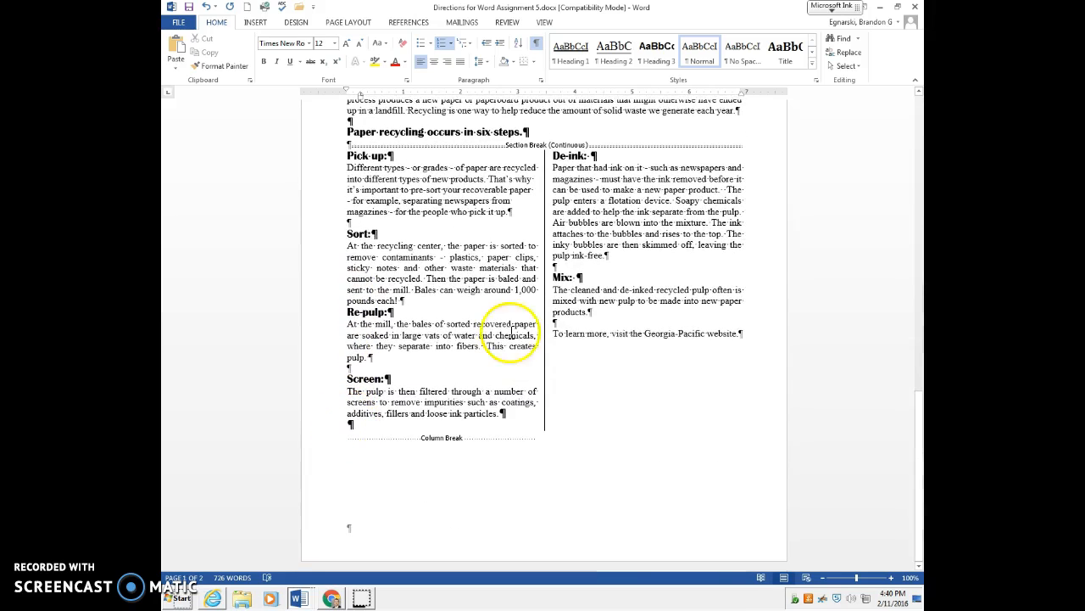
{"action": "left_click", "coordinate": [574, 327]}
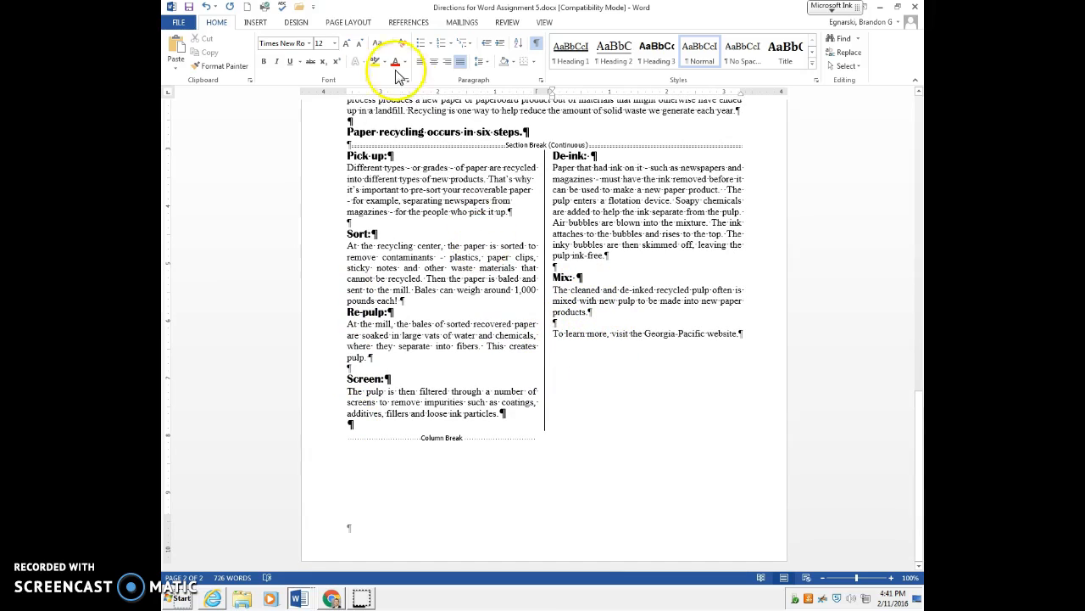
{"action": "left_click", "coordinate": [258, 23]}
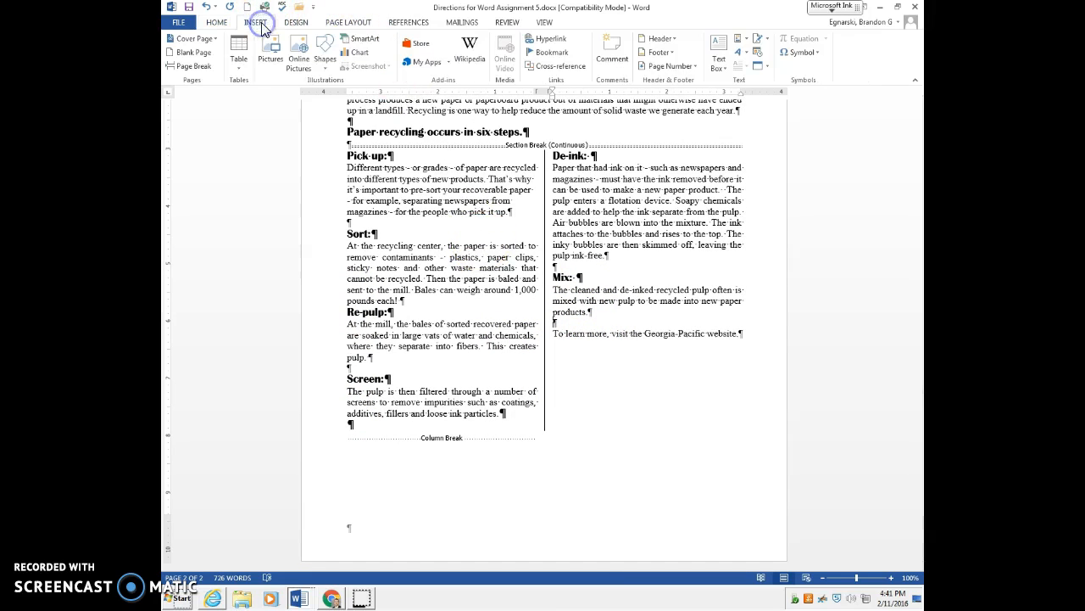
{"action": "left_click", "coordinate": [356, 43]}
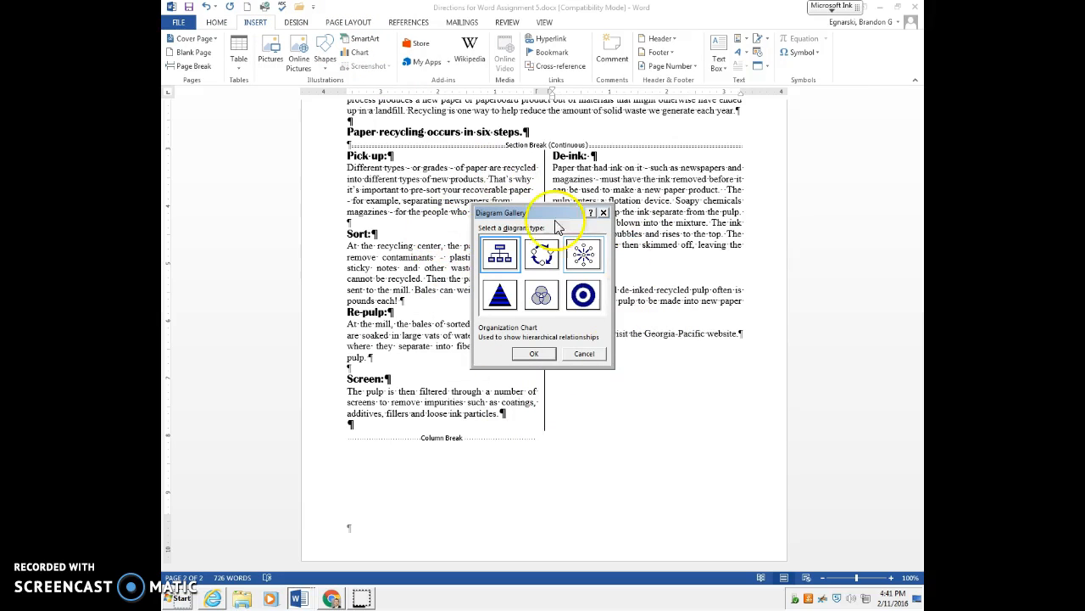
{"action": "left_click", "coordinate": [582, 353]}
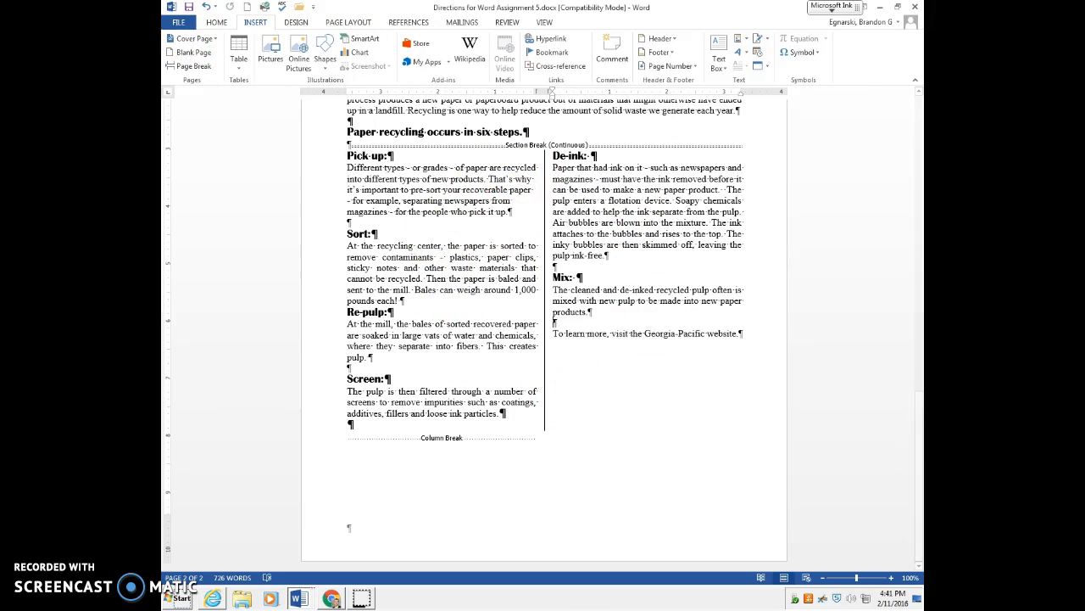
Convert the document from Compatibility Mode to the newest Word file format.
{"action": "left_click", "coordinate": [181, 23]}
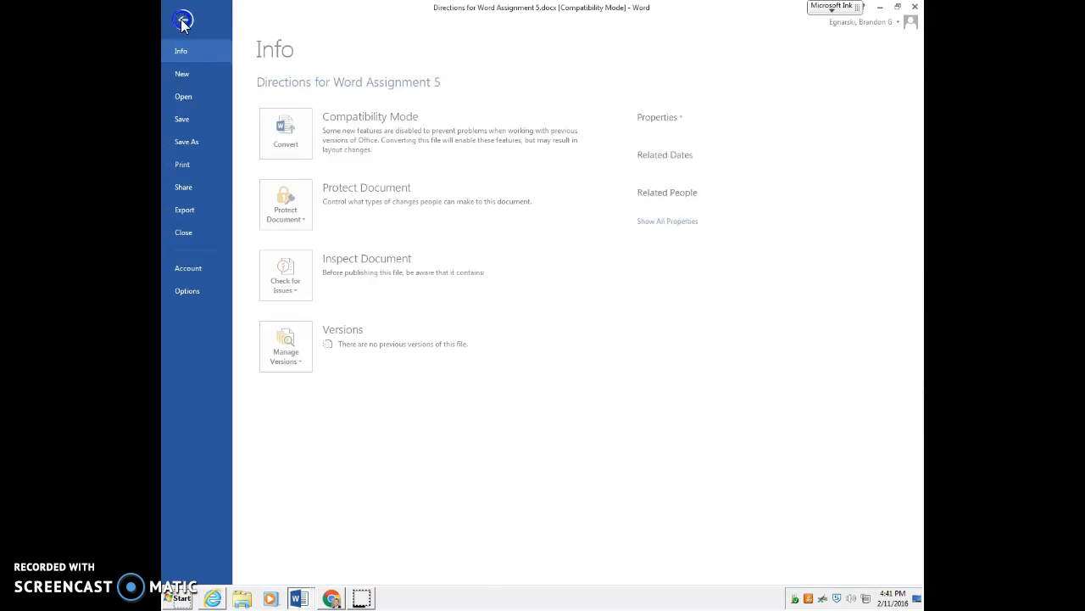
{"action": "left_click", "coordinate": [287, 144]}
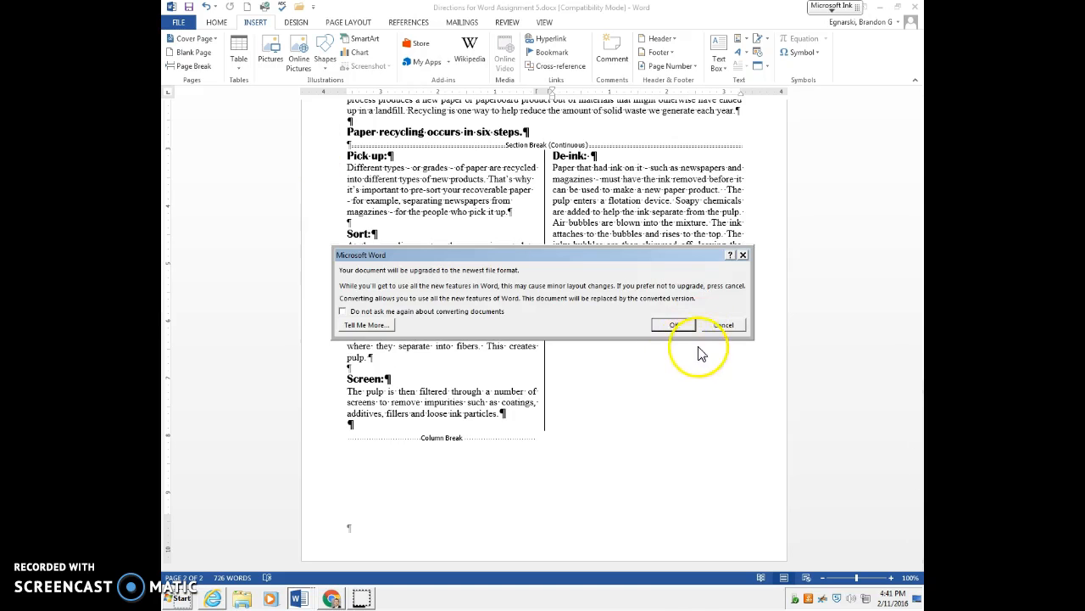
{"action": "left_click", "coordinate": [676, 325]}
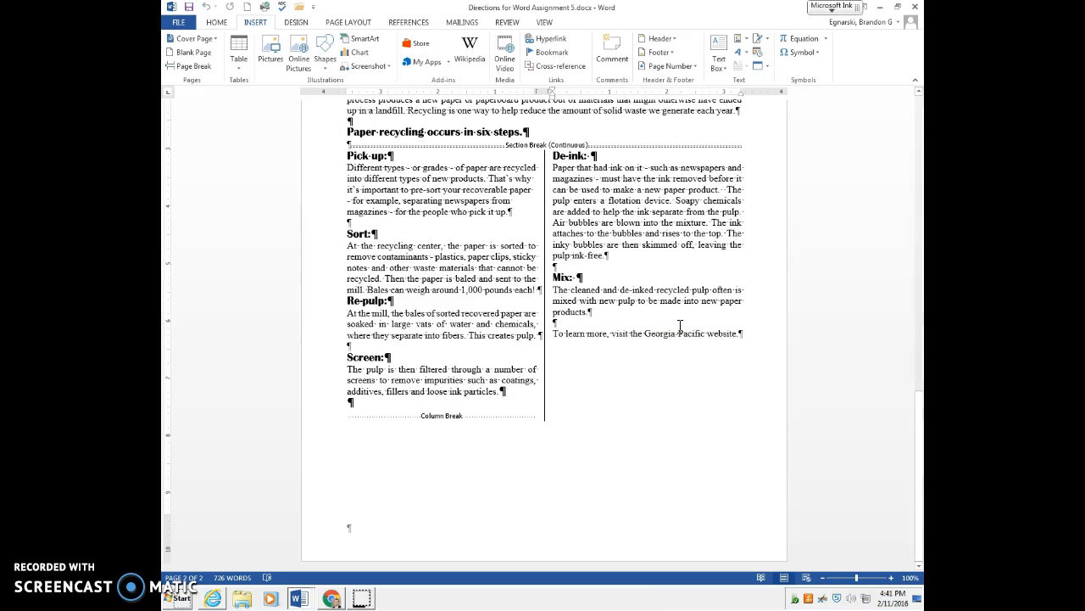
Insert a Basic Cycle SmartArt graphic on the blank line before the "To learn more" sentence.
{"action": "scroll", "coordinate": [547, 367], "scroll_direction": "up", "scroll_amount": 3}
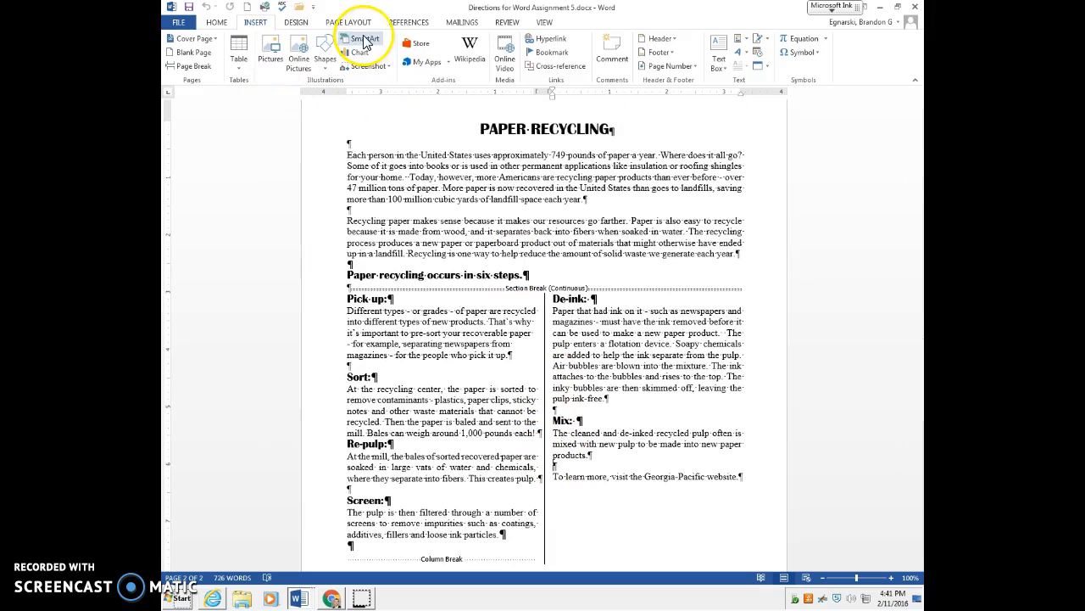
{"action": "left_click", "coordinate": [367, 41]}
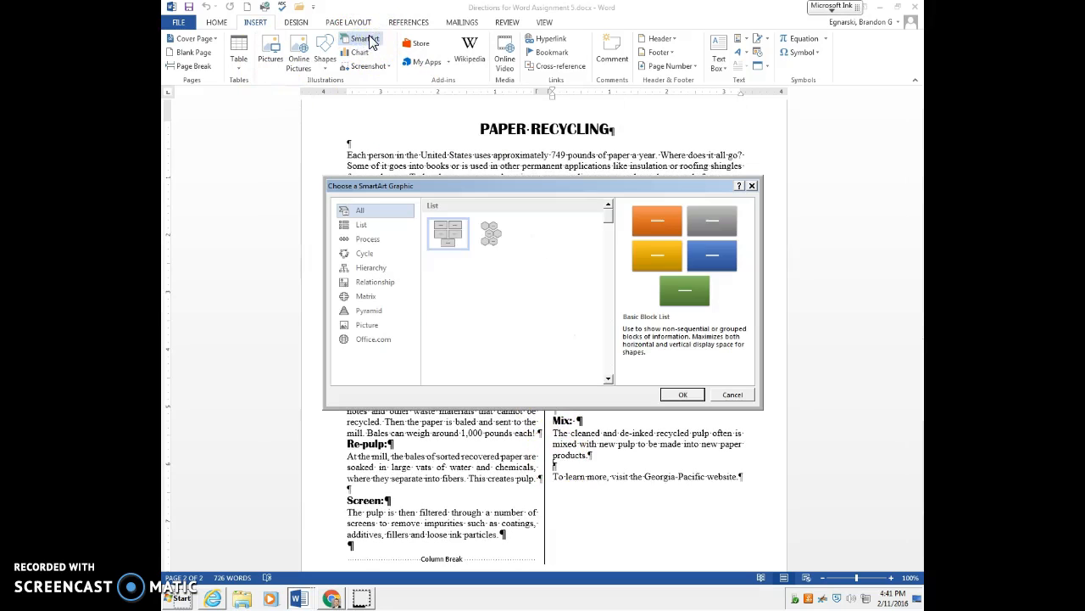
{"action": "left_click", "coordinate": [372, 252]}
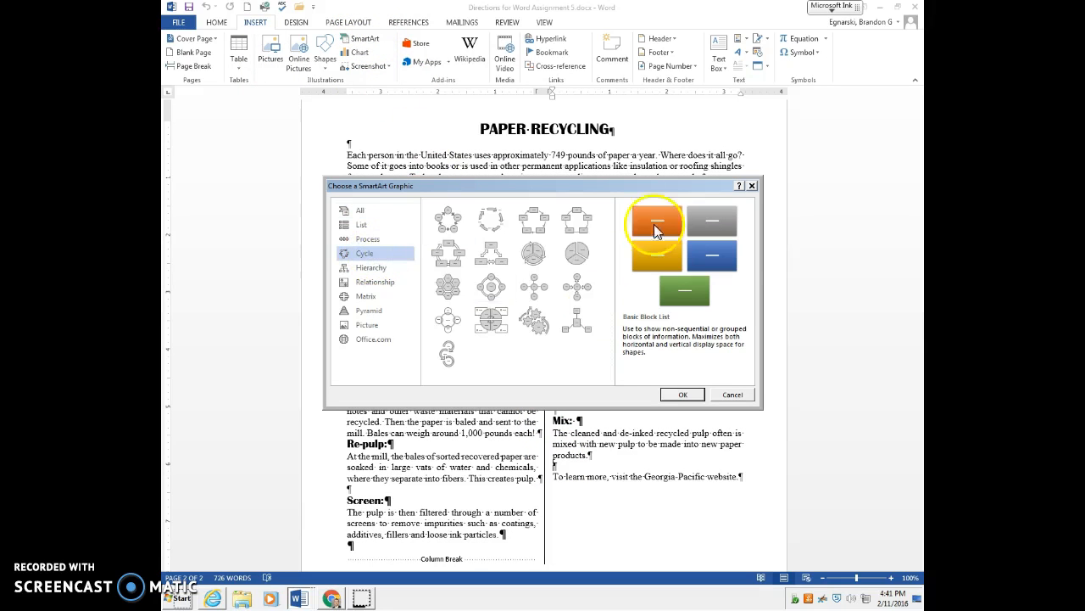
{"action": "left_click", "coordinate": [447, 220]}
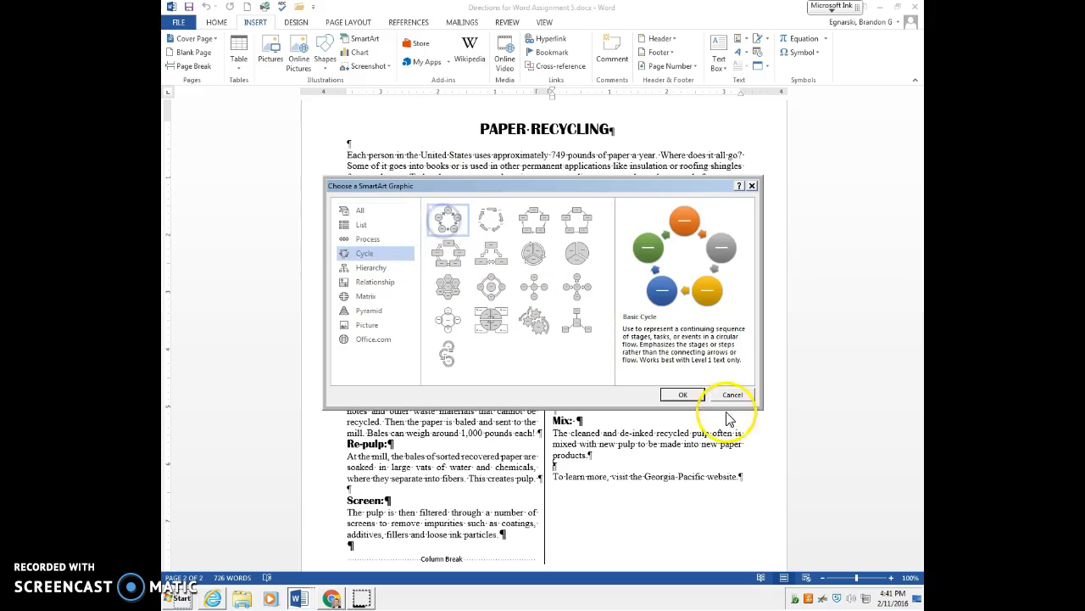
{"action": "left_click", "coordinate": [685, 395]}
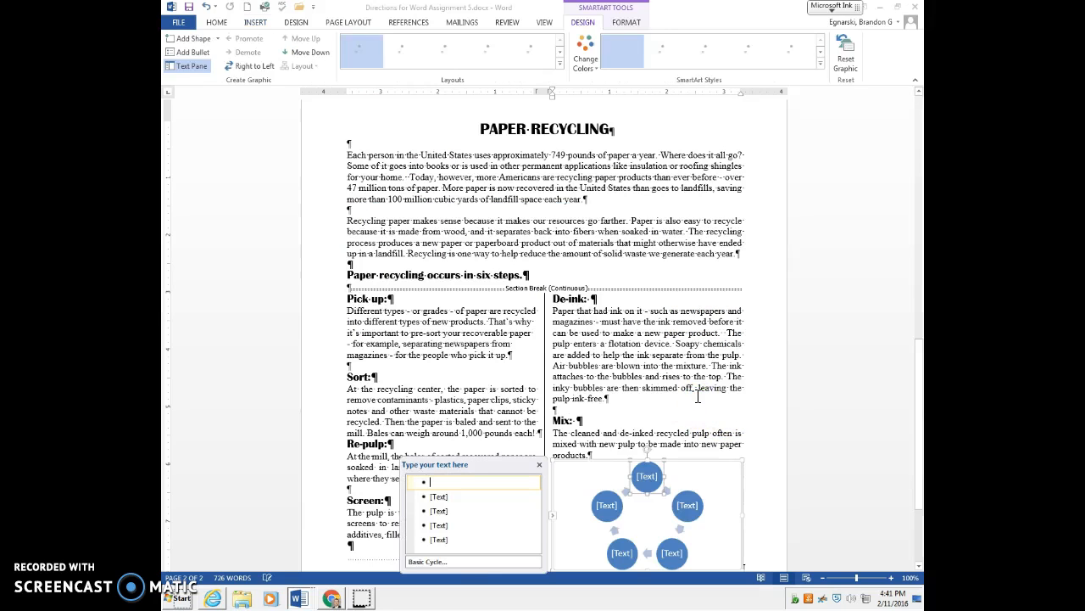
Add a sixth circle to the cycle diagram, placed after its lower-left shape.
{"action": "scroll", "coordinate": [763, 436], "scroll_direction": "down", "scroll_amount": 2}
{"action": "scroll", "coordinate": [789, 430], "scroll_direction": "down", "scroll_amount": 2}
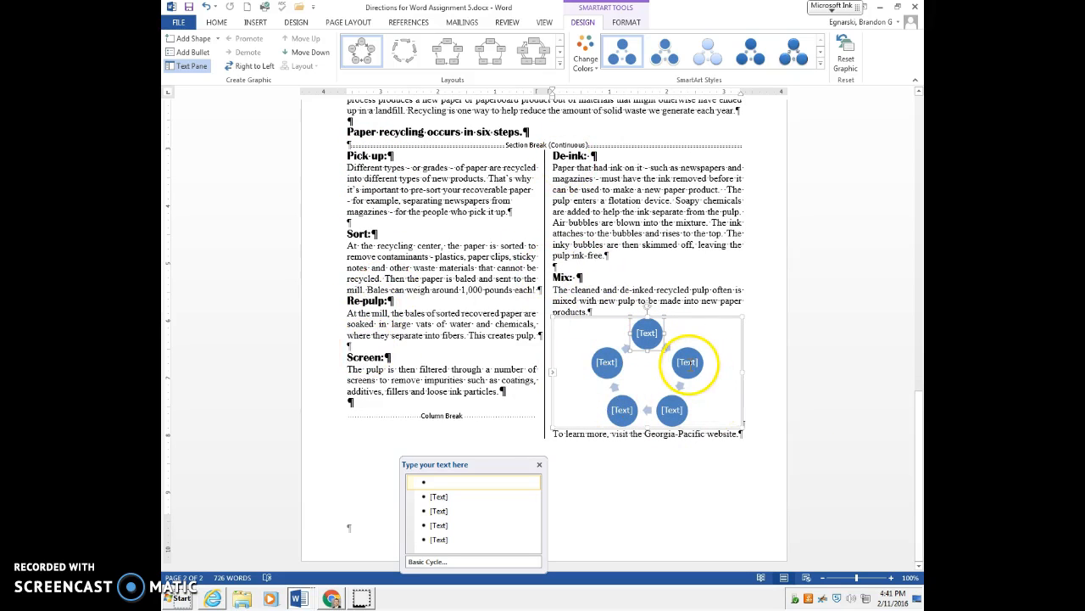
{"action": "left_click", "coordinate": [623, 410]}
{"action": "right_click", "coordinate": [628, 407]}
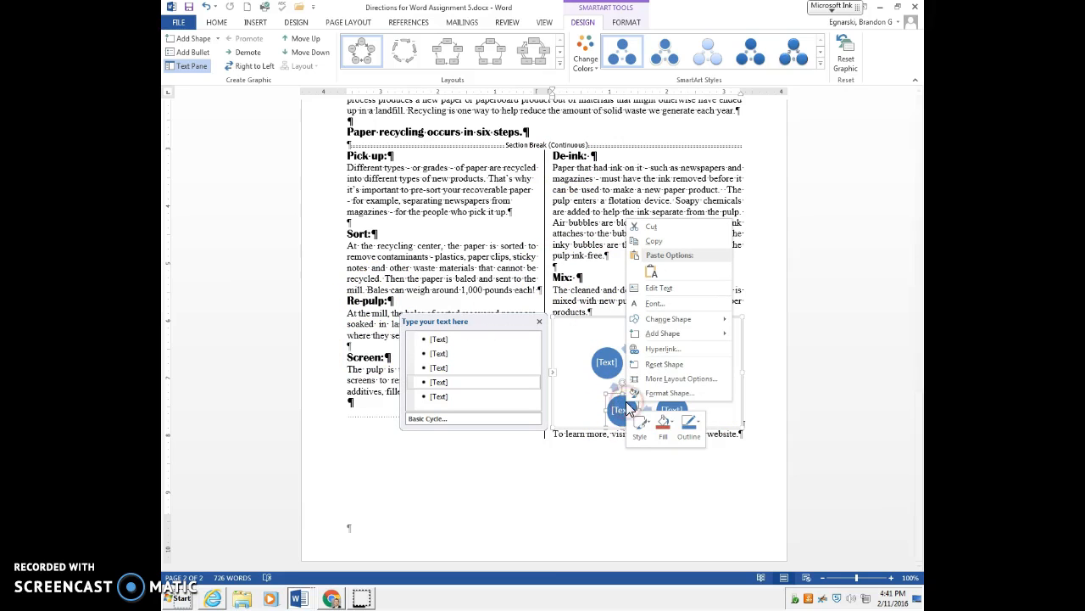
{"action": "mouse_move", "coordinate": [674, 334]}
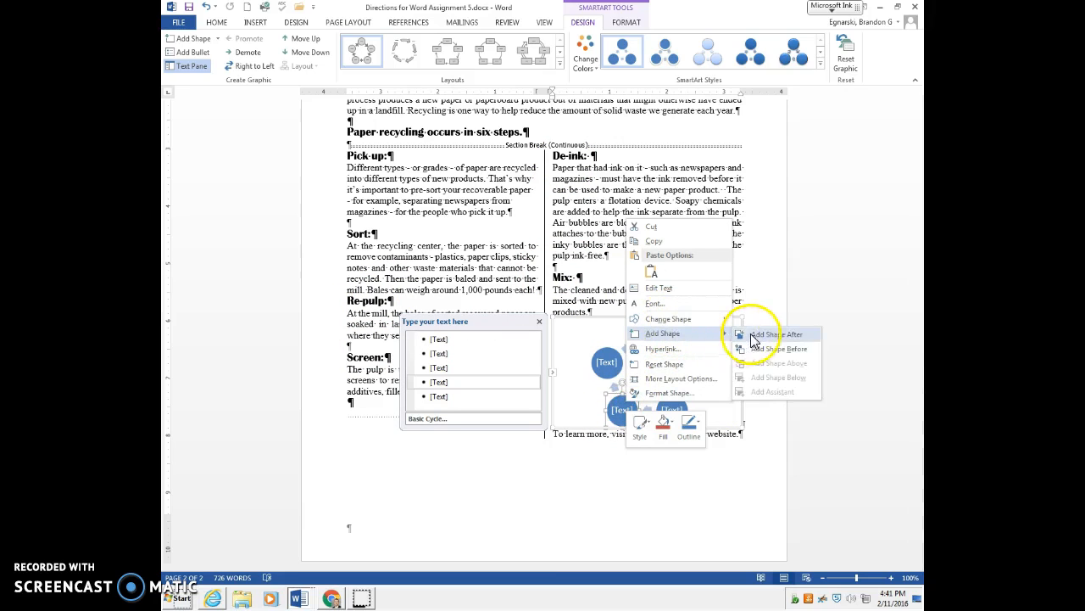
{"action": "left_click", "coordinate": [756, 335]}
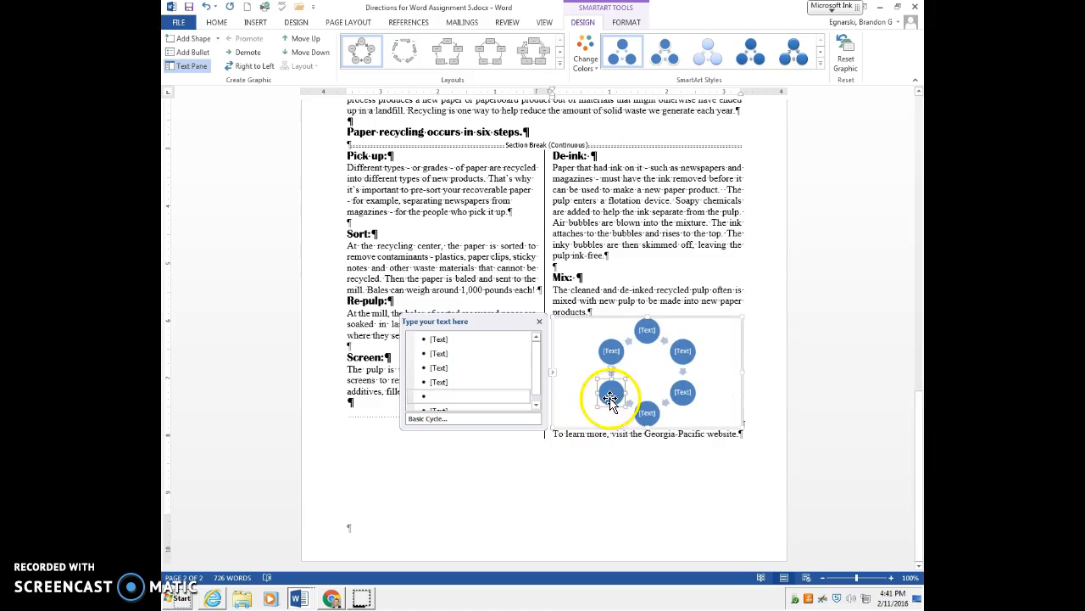
Label the six circles clockwise from the top of the diagram: Pick up, Sort, Re-Pulp, Screen, De-Ink and Mix.
{"action": "left_click", "coordinate": [647, 332]}
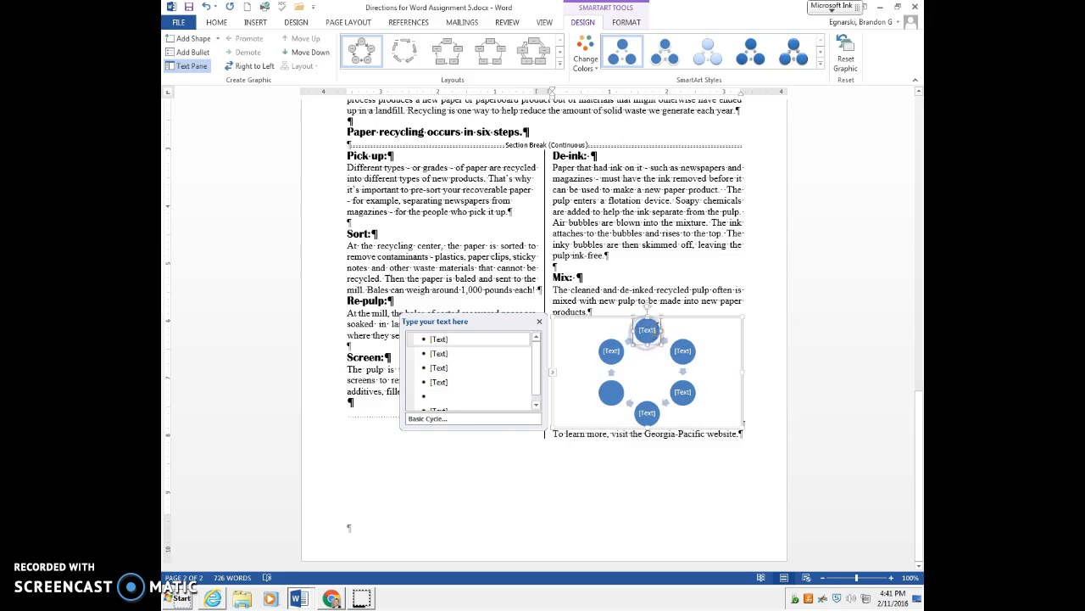
{"action": "type", "text": "Pick up"}
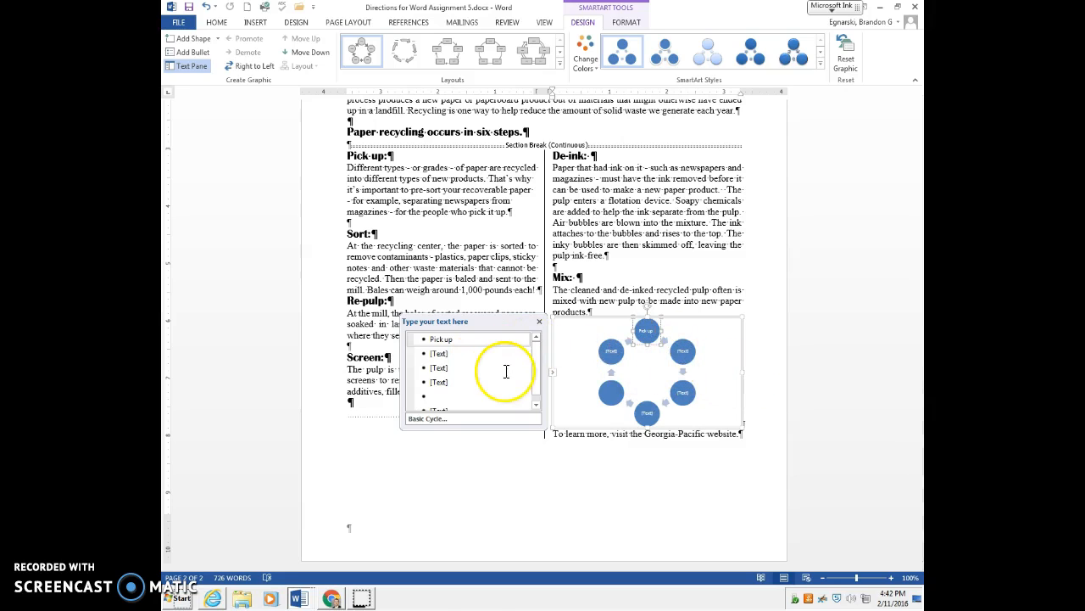
{"action": "left_click", "coordinate": [685, 352]}
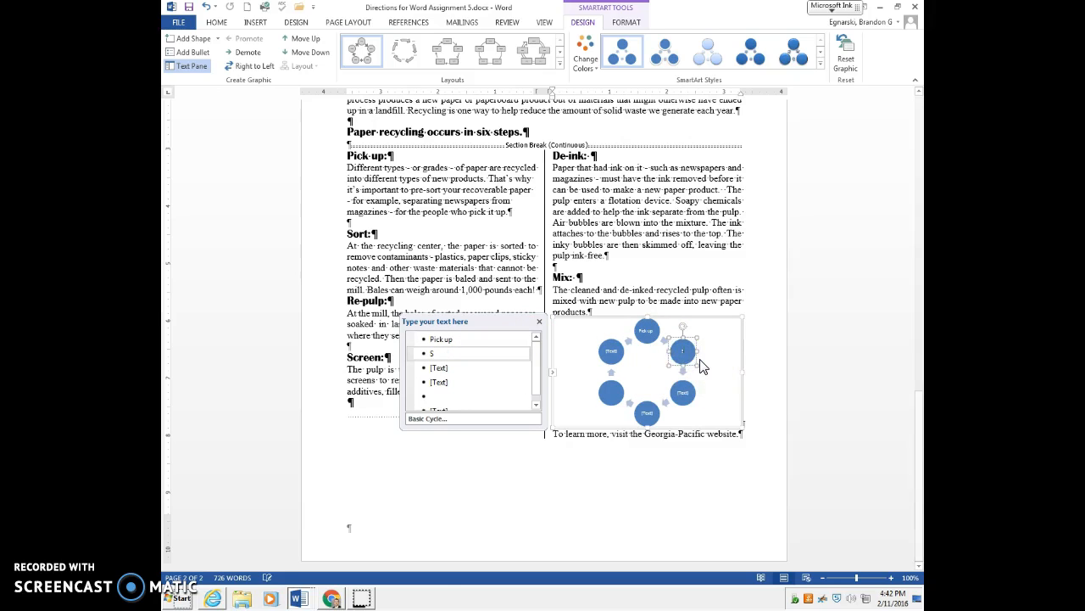
{"action": "left_click", "coordinate": [682, 395]}
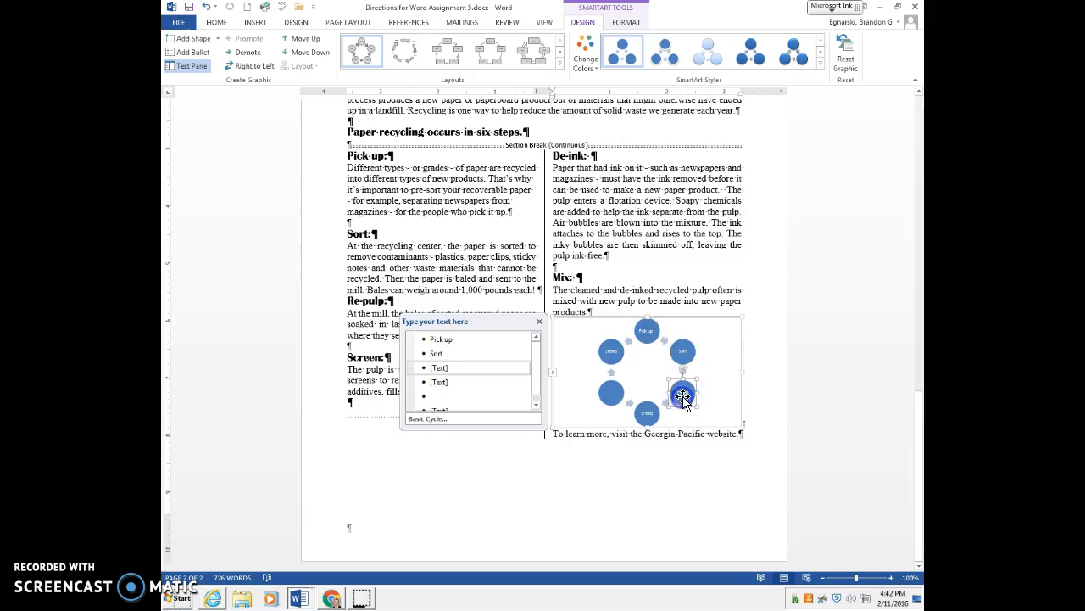
{"action": "left_click", "coordinate": [684, 393]}
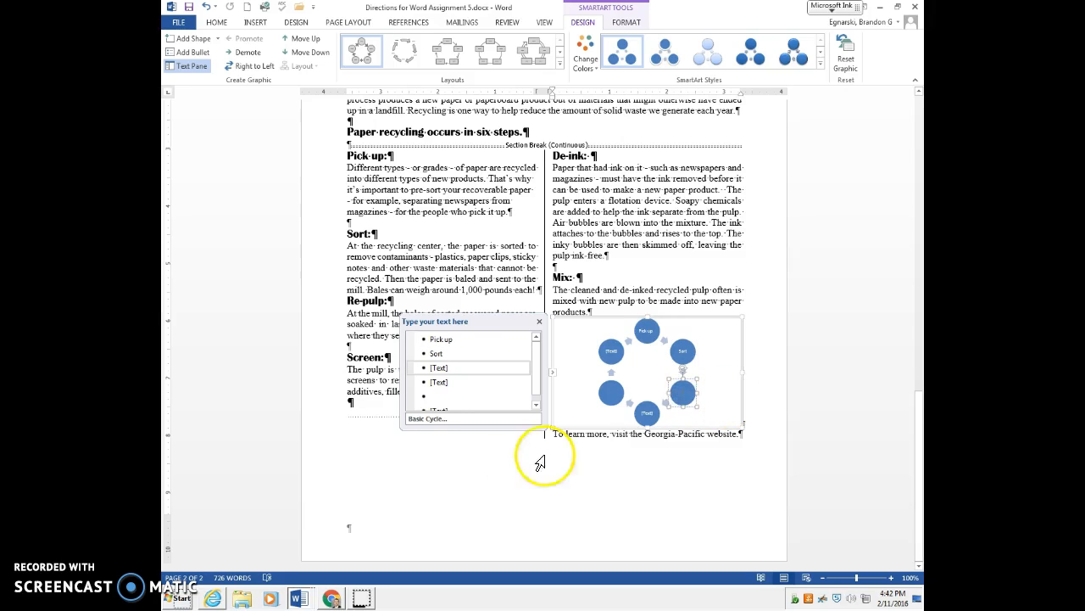
{"action": "right_click", "coordinate": [611, 394]}
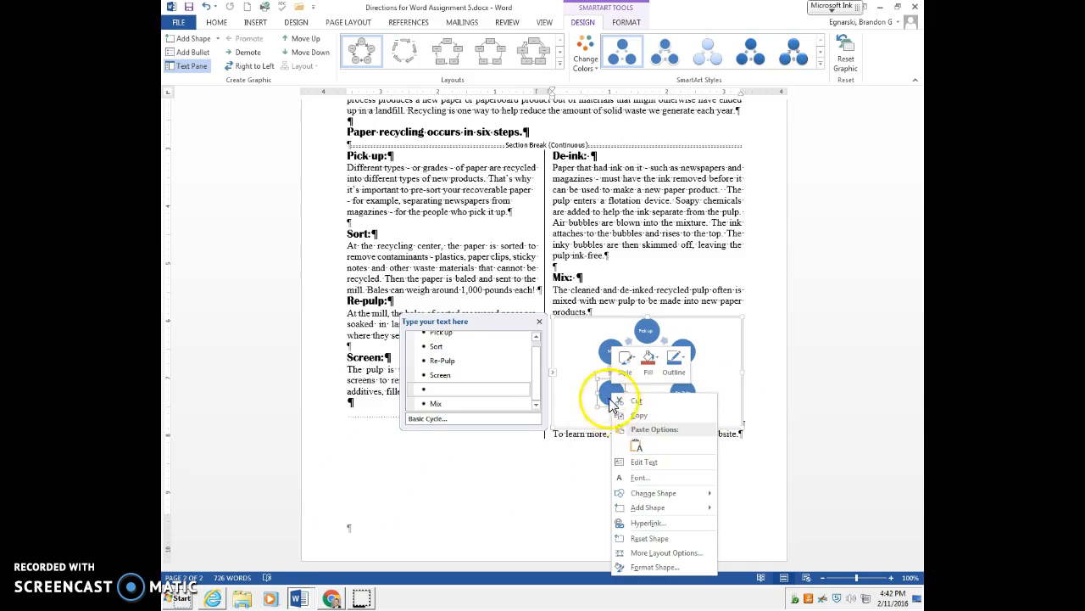
{"action": "left_click", "coordinate": [659, 464]}
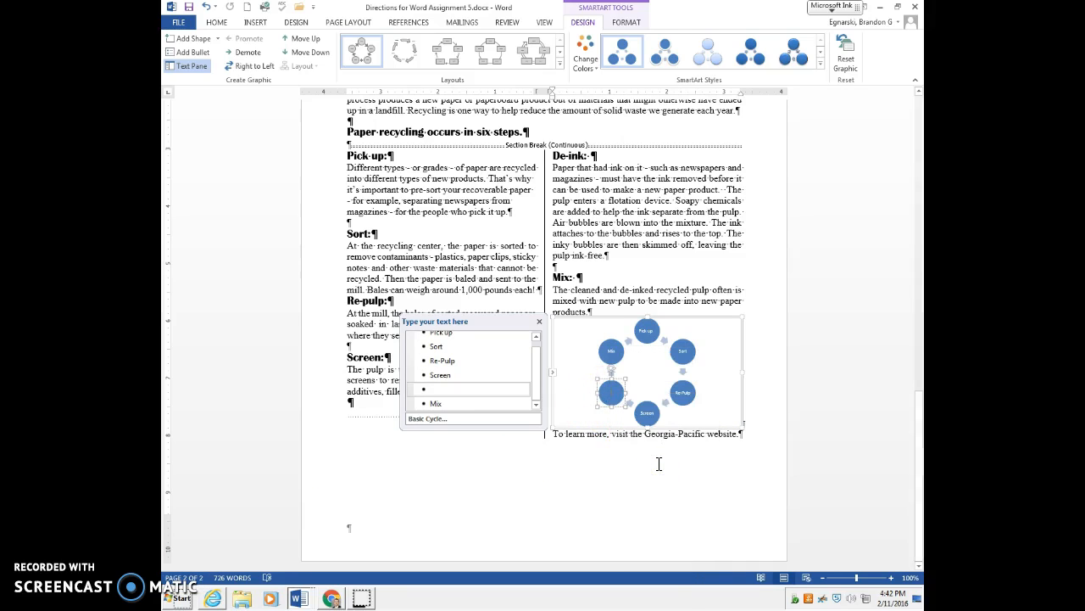
{"action": "type", "text": "De-Ink"}
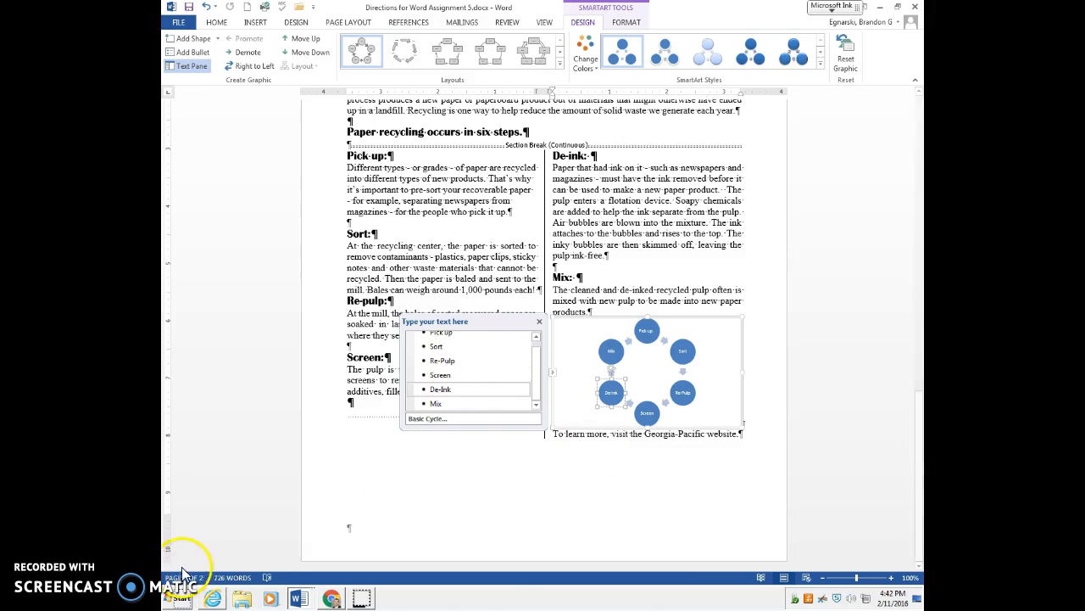
Recheck the formatting instruction and apply the orange outline shape style to all six circles of the cycle diagram.
{"action": "scroll", "coordinate": [311, 481], "scroll_direction": "up", "scroll_amount": 3}
{"action": "left_click", "coordinate": [755, 473]}
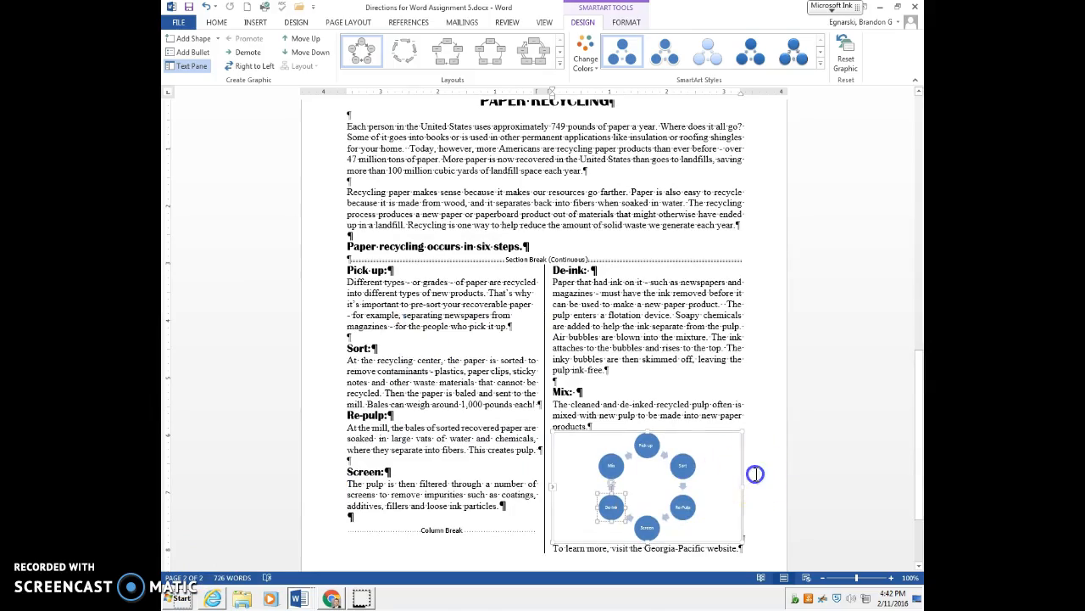
{"action": "scroll", "coordinate": [670, 488], "scroll_direction": "up", "scroll_amount": 15}
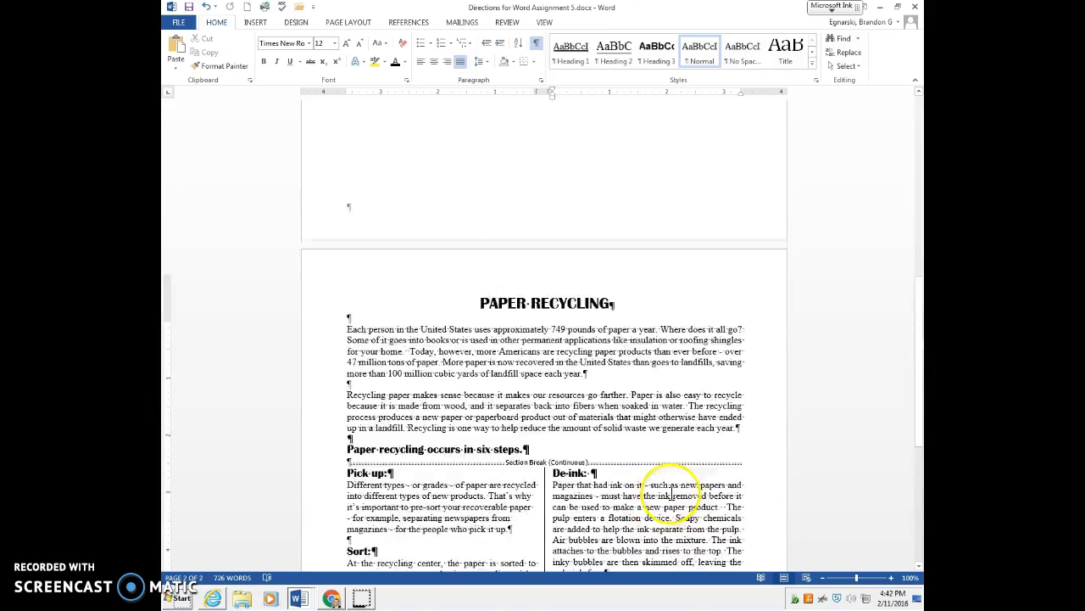
{"action": "scroll", "coordinate": [676, 502], "scroll_direction": "up", "scroll_amount": 5}
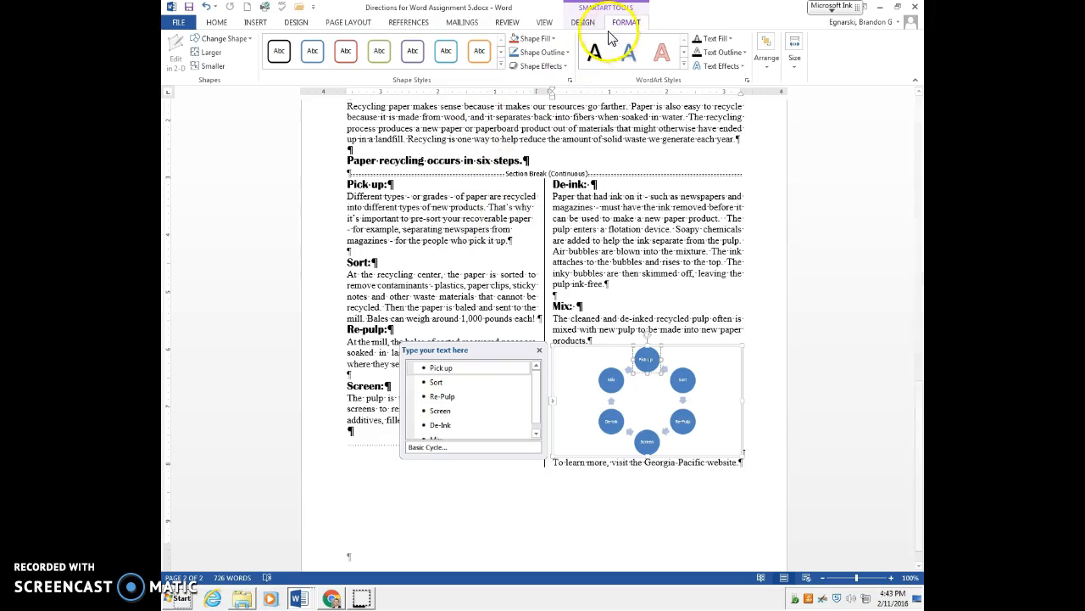
{"action": "left_click", "coordinate": [455, 56]}
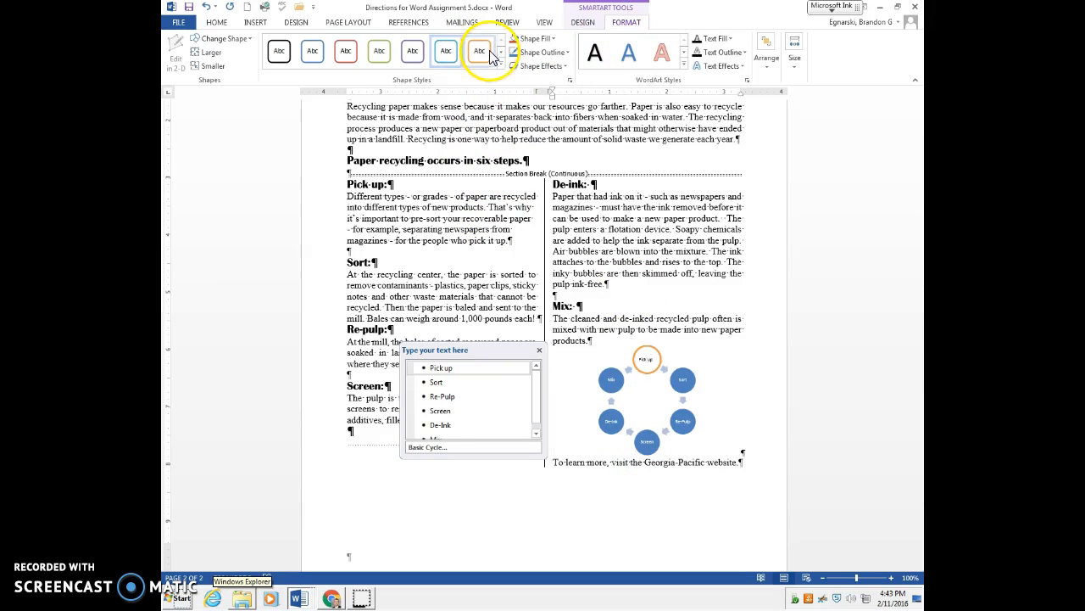
{"action": "left_click", "coordinate": [682, 379]}
{"action": "left_click", "coordinate": [683, 421], "text": "shift"}
{"action": "left_click", "coordinate": [612, 423], "text": "shift"}
{"action": "left_click", "coordinate": [611, 379], "text": "shift"}
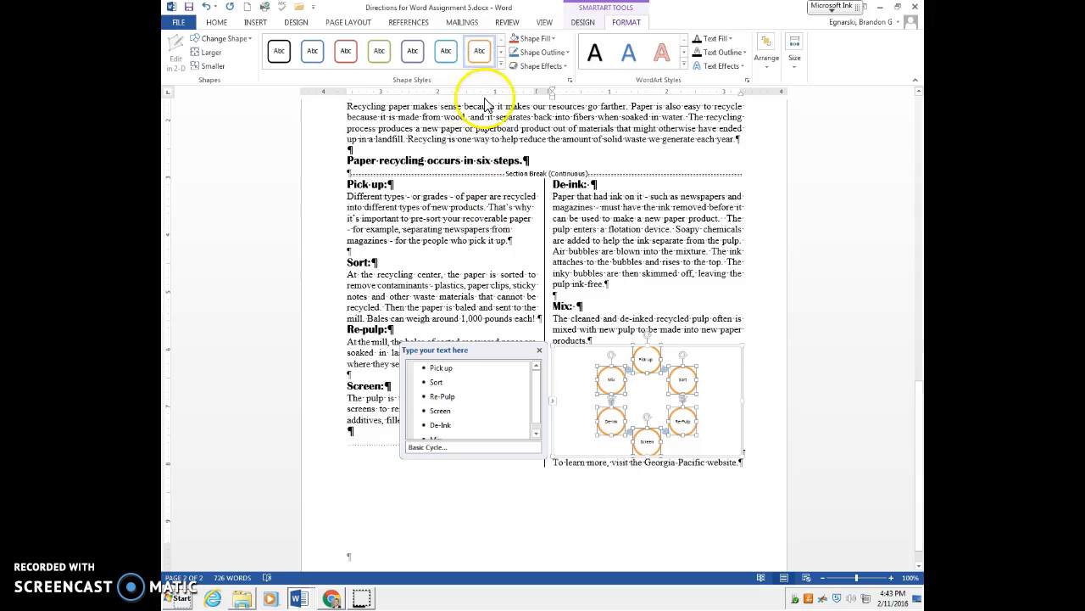
Try the light red gradient shape style on all six selected circles, and replace it with the light aqua gradient style.
{"action": "left_click", "coordinate": [501, 65]}
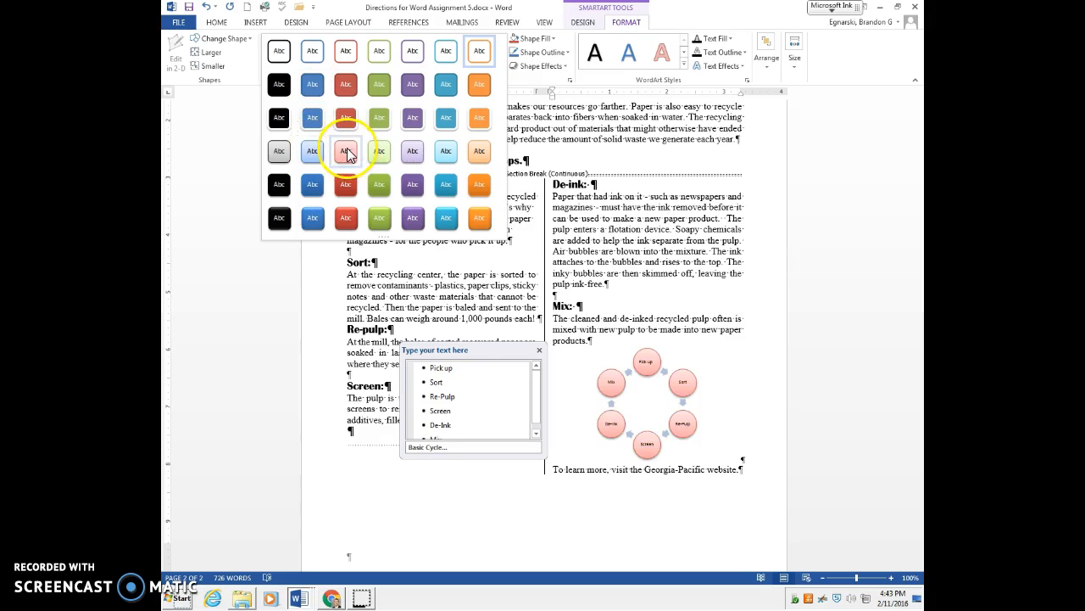
{"action": "left_click", "coordinate": [348, 153]}
{"action": "scroll", "coordinate": [365, 189], "scroll_direction": "up", "scroll_amount": 3}
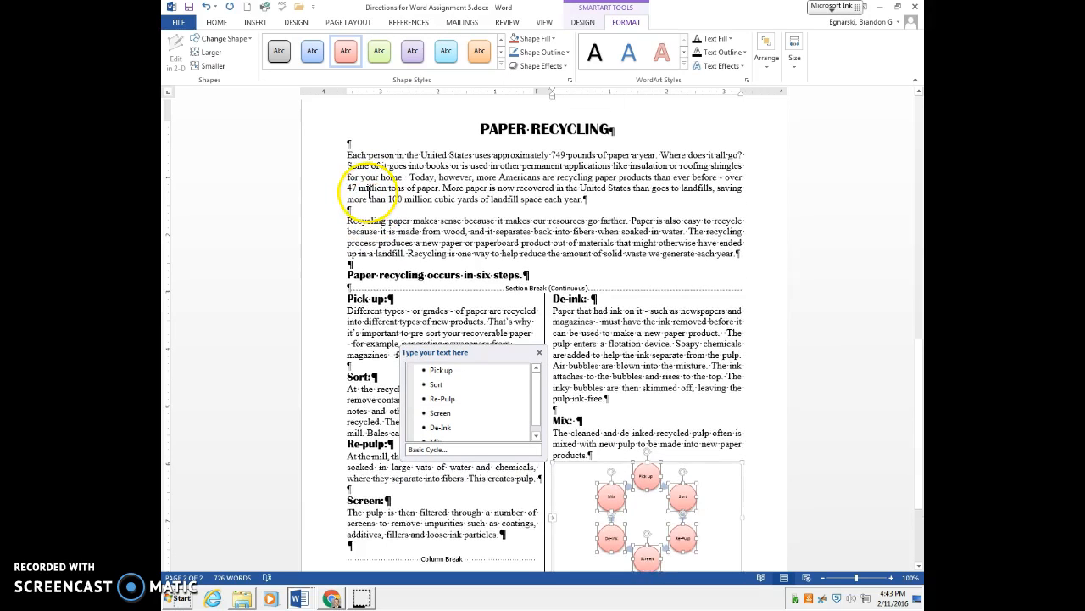
{"action": "scroll", "coordinate": [365, 193], "scroll_direction": "down", "scroll_amount": 1}
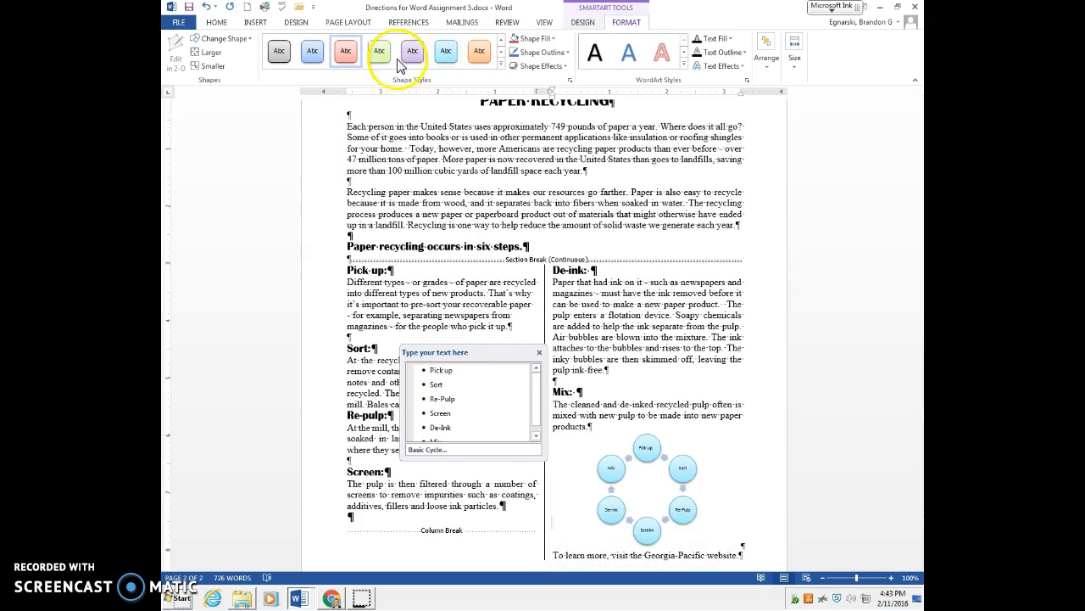
{"action": "left_click", "coordinate": [443, 52]}
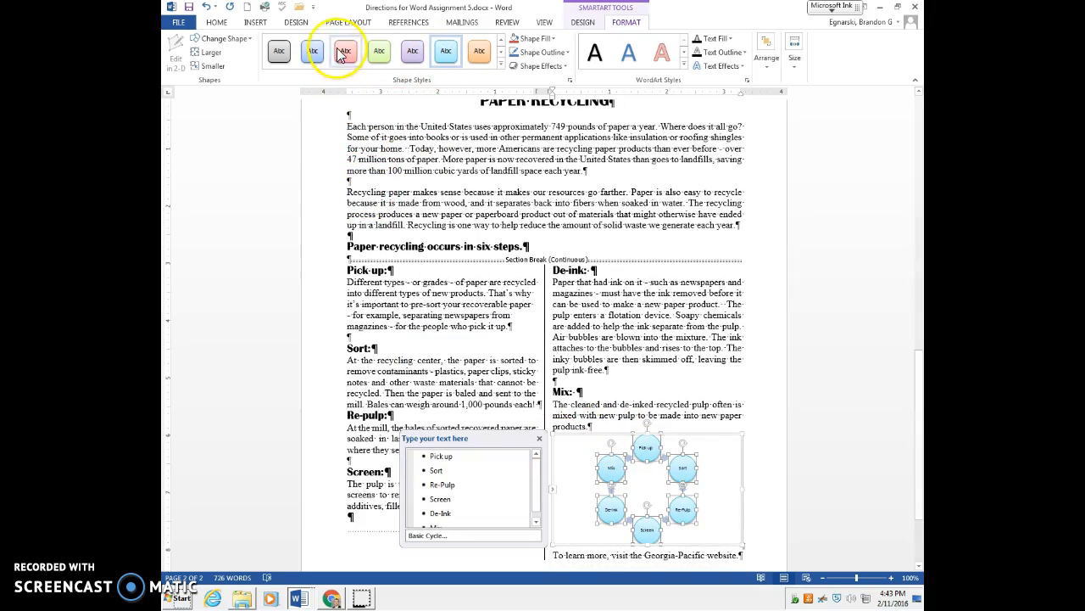
Give the diagram's six circles the light blue gradient shape style, and strike through instruction 7 about the SmartArt cycle diagram.
{"action": "left_click", "coordinate": [667, 416]}
{"action": "scroll", "coordinate": [701, 468], "scroll_direction": "down", "scroll_amount": 3}
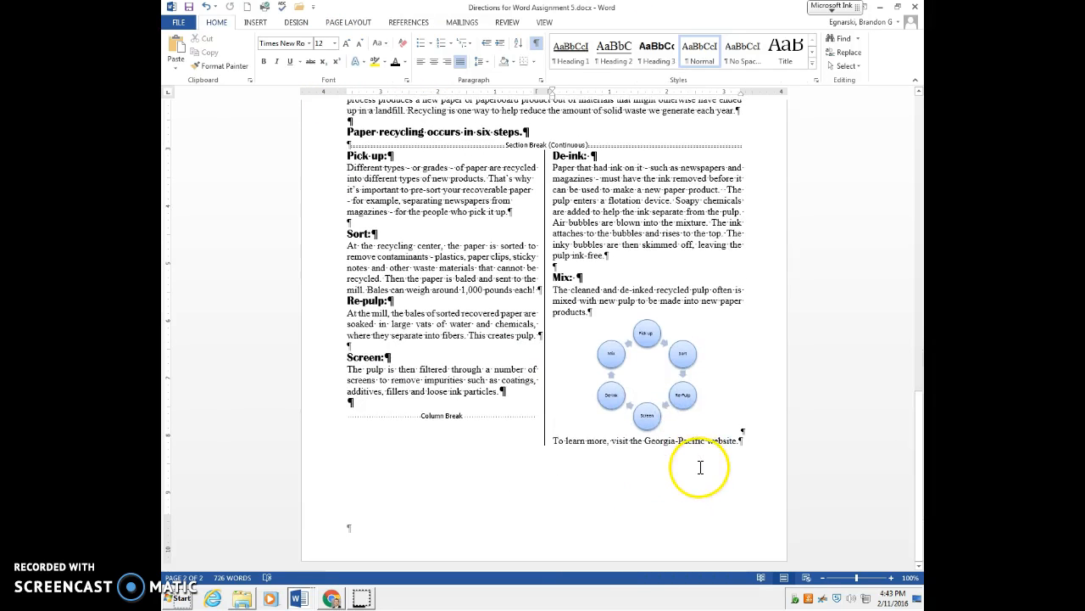
{"action": "scroll", "coordinate": [679, 441], "scroll_direction": "up", "scroll_amount": 10}
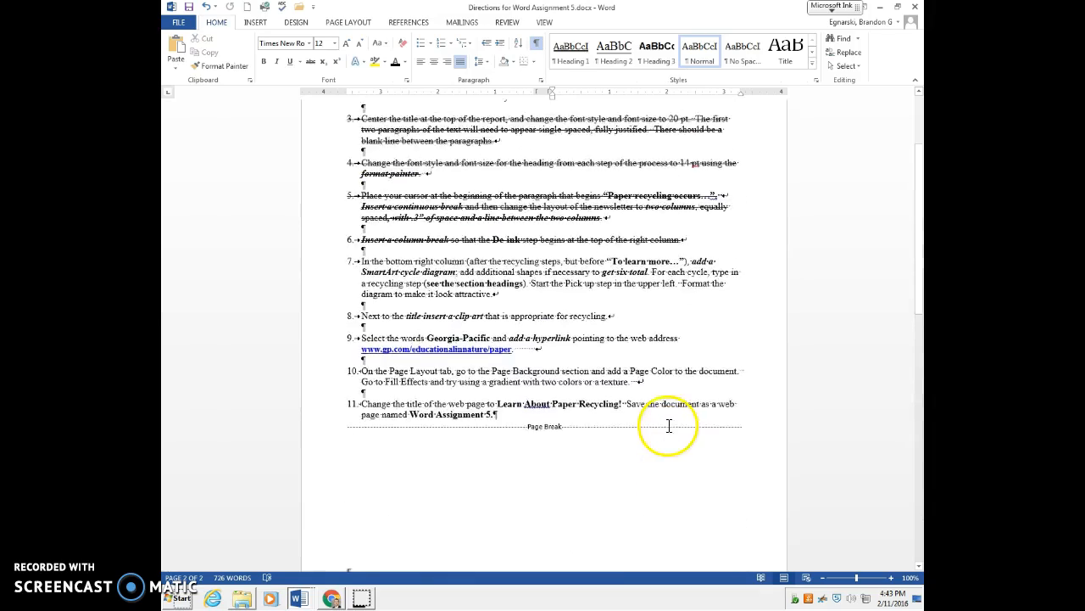
{"action": "scroll", "coordinate": [668, 426], "scroll_direction": "up", "scroll_amount": 3}
{"action": "left_click_drag", "start_coordinate": [502, 428], "coordinate": [363, 392]}
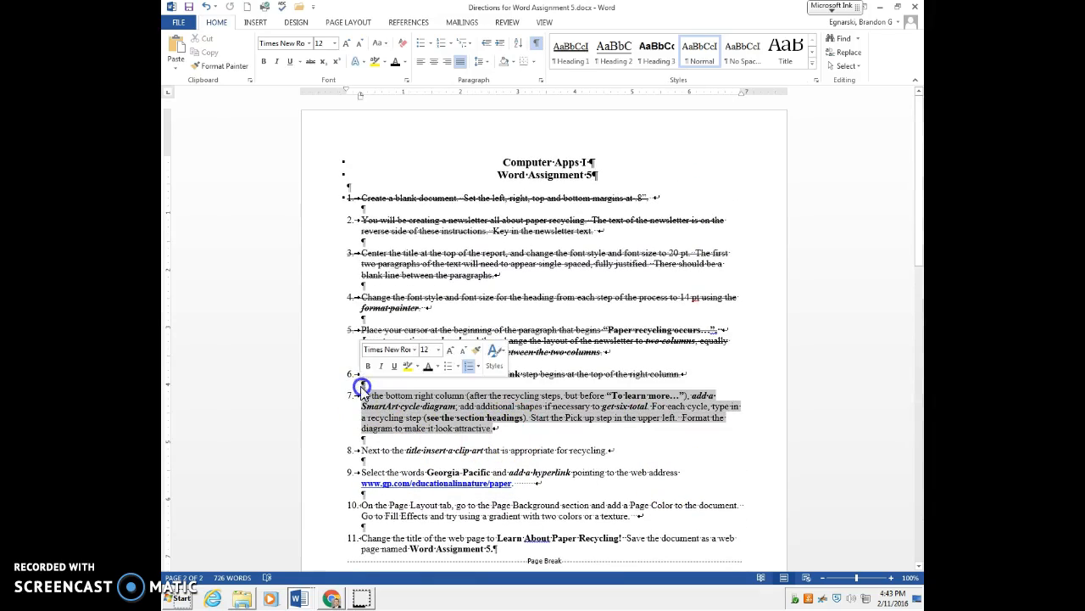
{"action": "left_click", "coordinate": [311, 62]}
{"action": "left_click", "coordinate": [511, 427]}
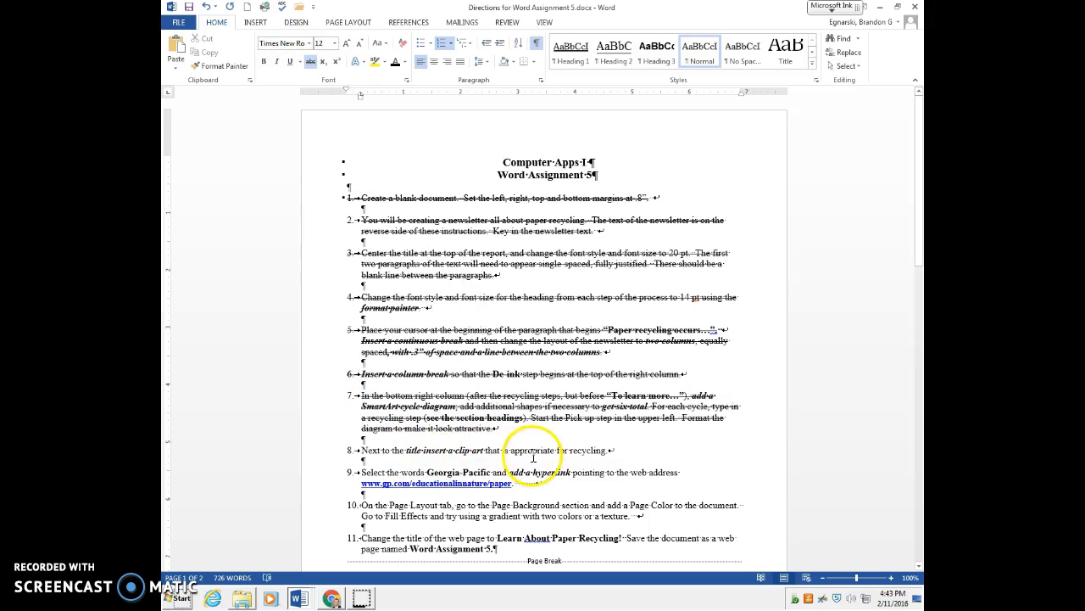
Search online pictures for "recycling" and insert the dark green three-arrow recycling symbol before the PAPER RECYCLING title.
{"action": "scroll", "coordinate": [473, 360], "scroll_direction": "down", "scroll_amount": 15}
{"action": "left_click", "coordinate": [473, 344]}
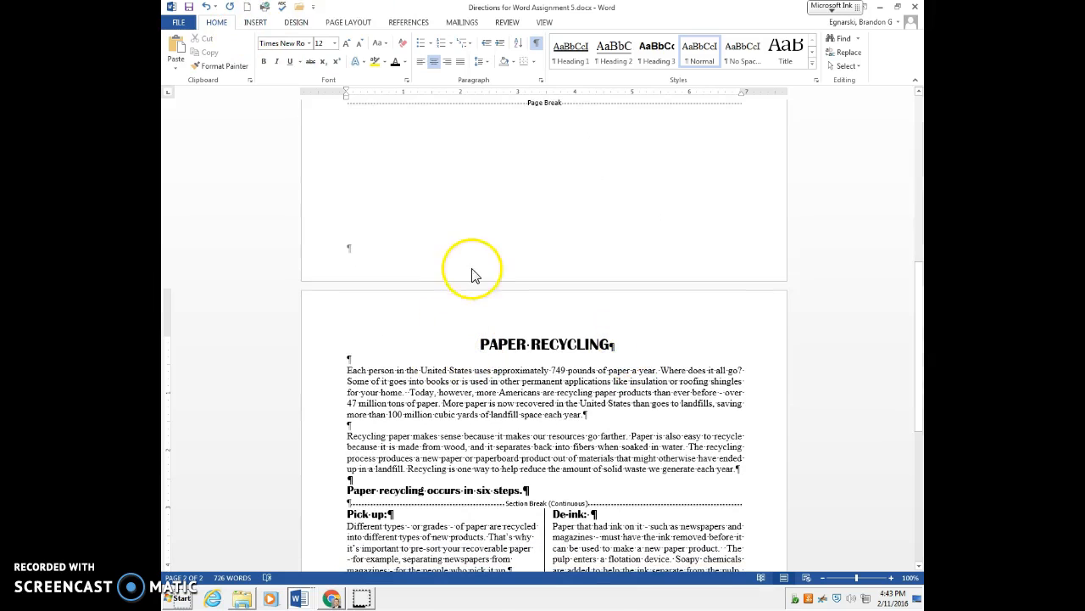
{"action": "left_click", "coordinate": [255, 22]}
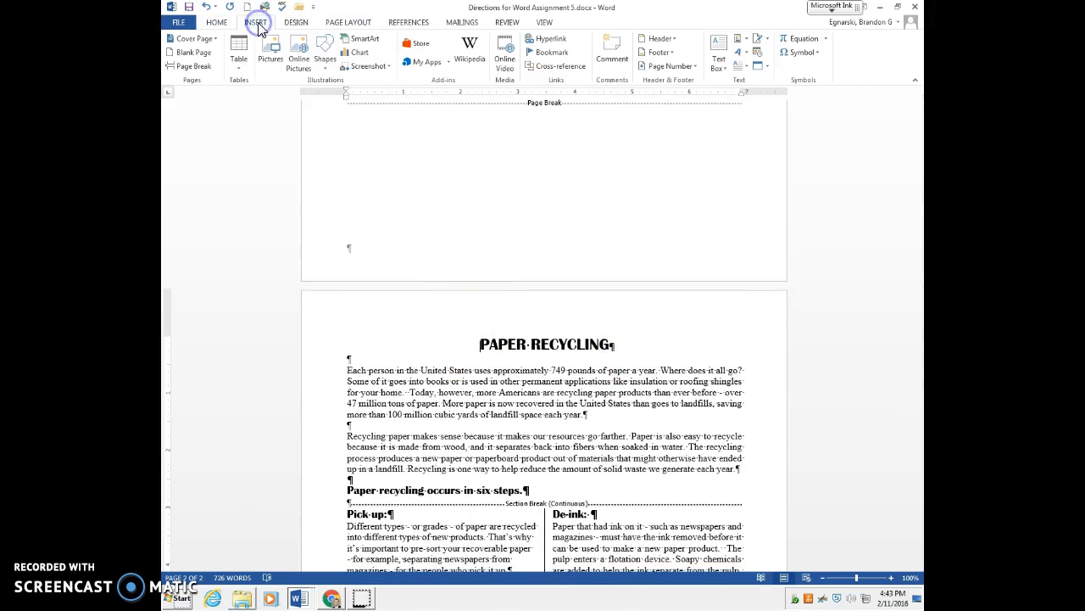
{"action": "left_click", "coordinate": [296, 53]}
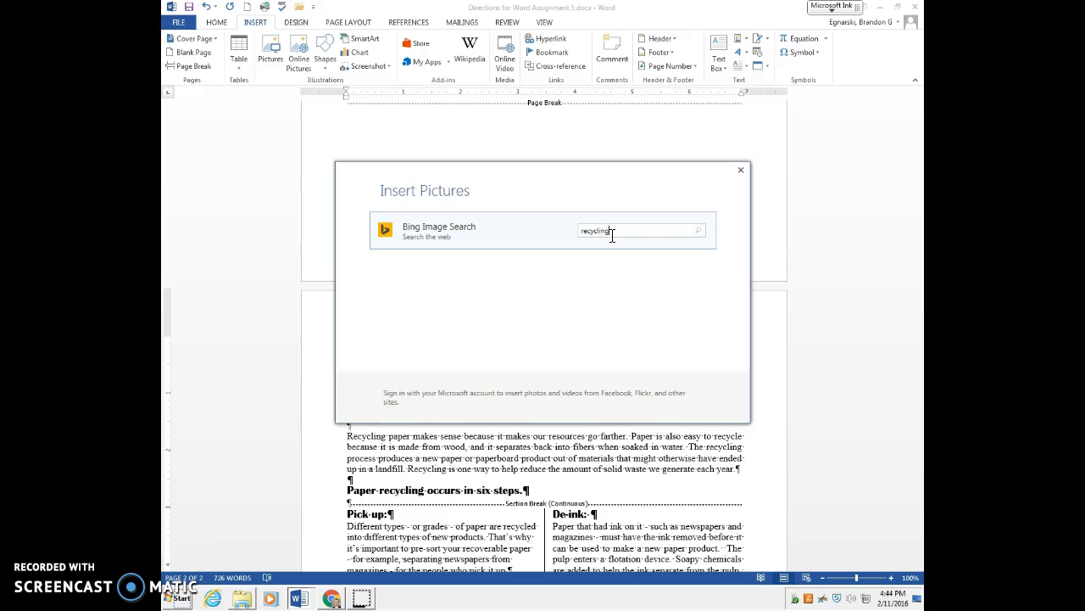
{"action": "key", "text": "Return"}
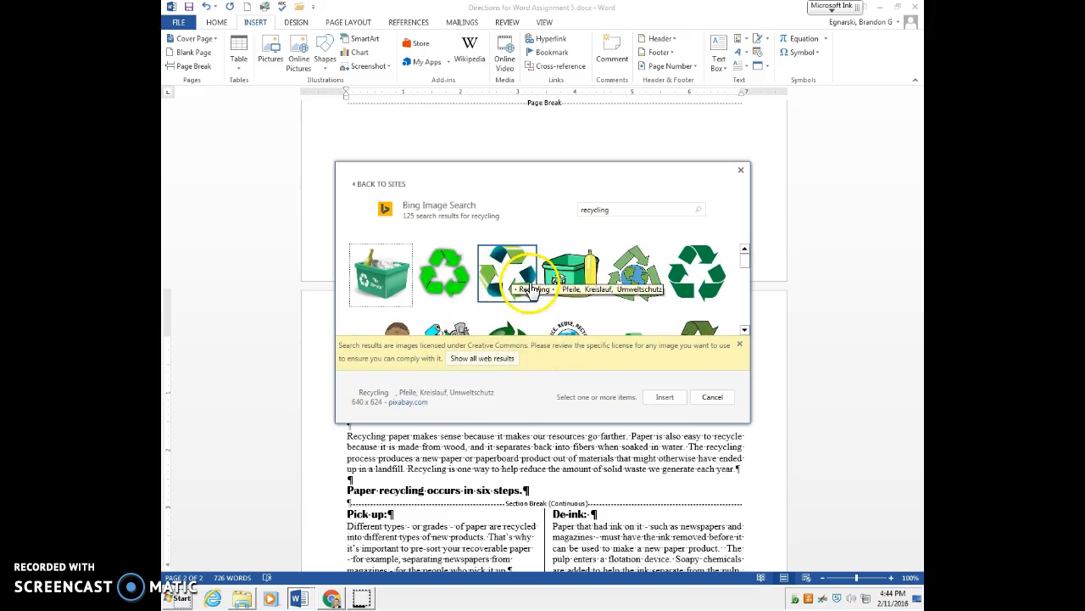
{"action": "left_click", "coordinate": [704, 275]}
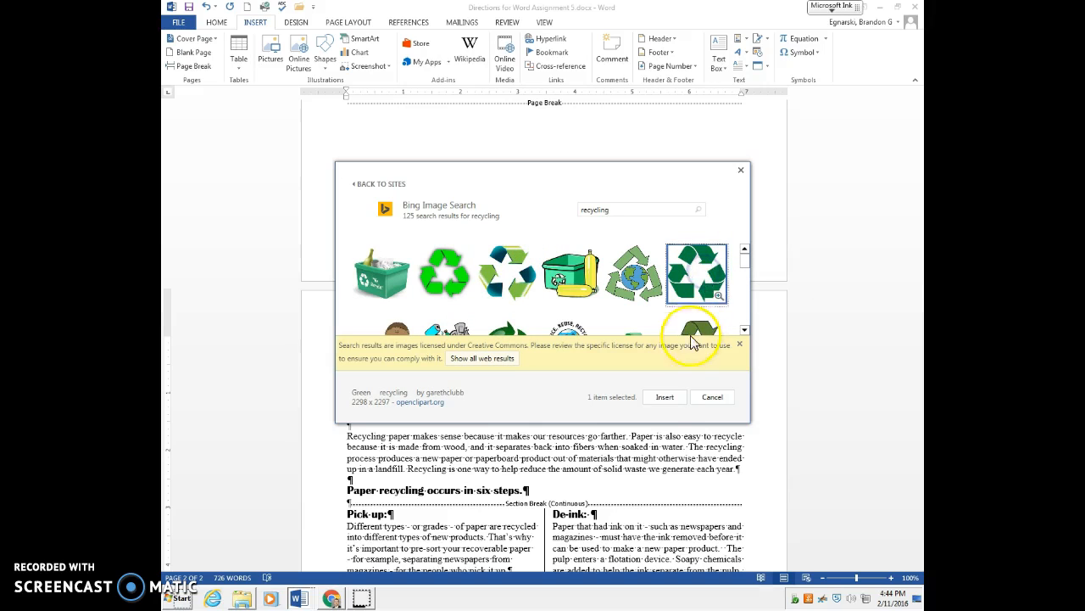
{"action": "left_click", "coordinate": [664, 397]}
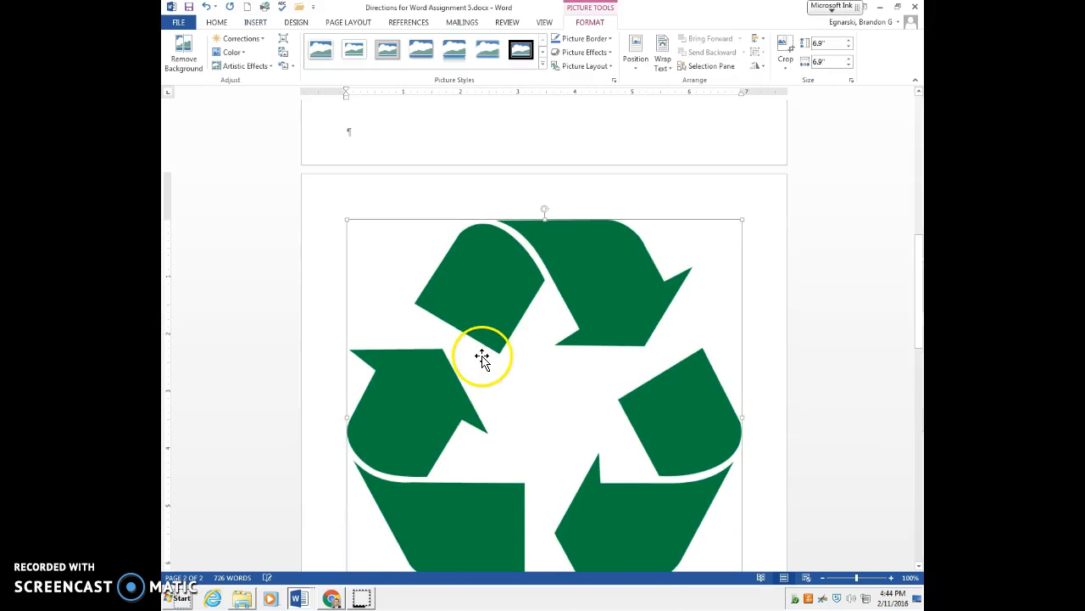
Shrink the inserted recycling symbol proportionally to about 0.76" by 0.76".
{"action": "right_click", "coordinate": [433, 294]}
{"action": "left_click", "coordinate": [347, 219]}
{"action": "left_click_drag", "start_coordinate": [461, 344], "coordinate": [633, 513]}
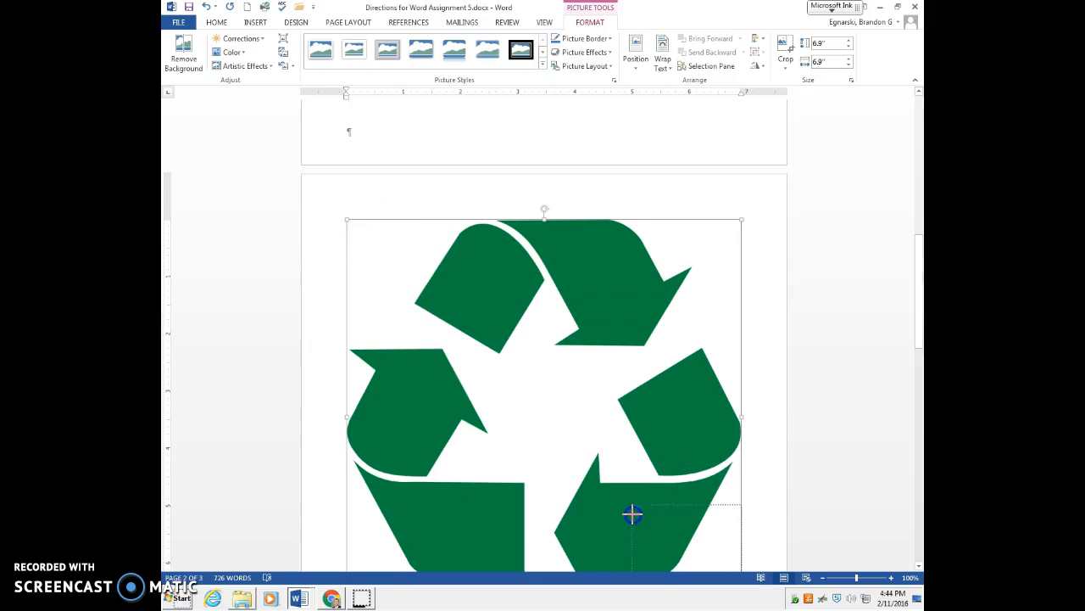
{"action": "left_click_drag", "start_coordinate": [679, 539], "coordinate": [624, 476]}
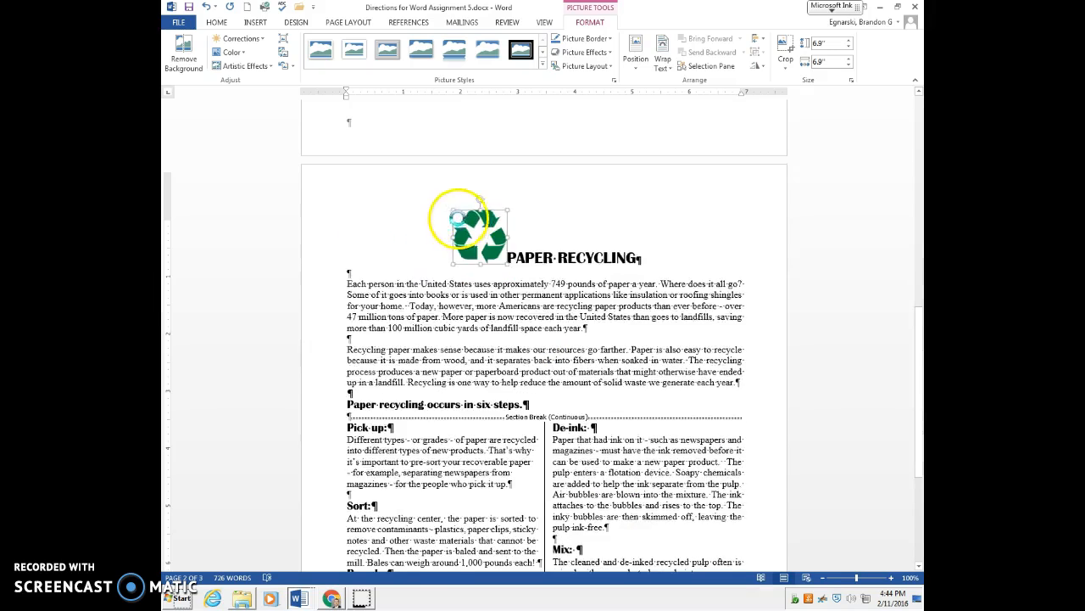
{"action": "scroll", "coordinate": [478, 270], "scroll_direction": "up", "scroll_amount": 2}
{"action": "left_click_drag", "start_coordinate": [467, 314], "coordinate": [469, 316]}
Set the recycling symbol's text wrapping to In Front of Text and position it just left of the PAPER RECYCLING title.
{"action": "right_click", "coordinate": [478, 317]}
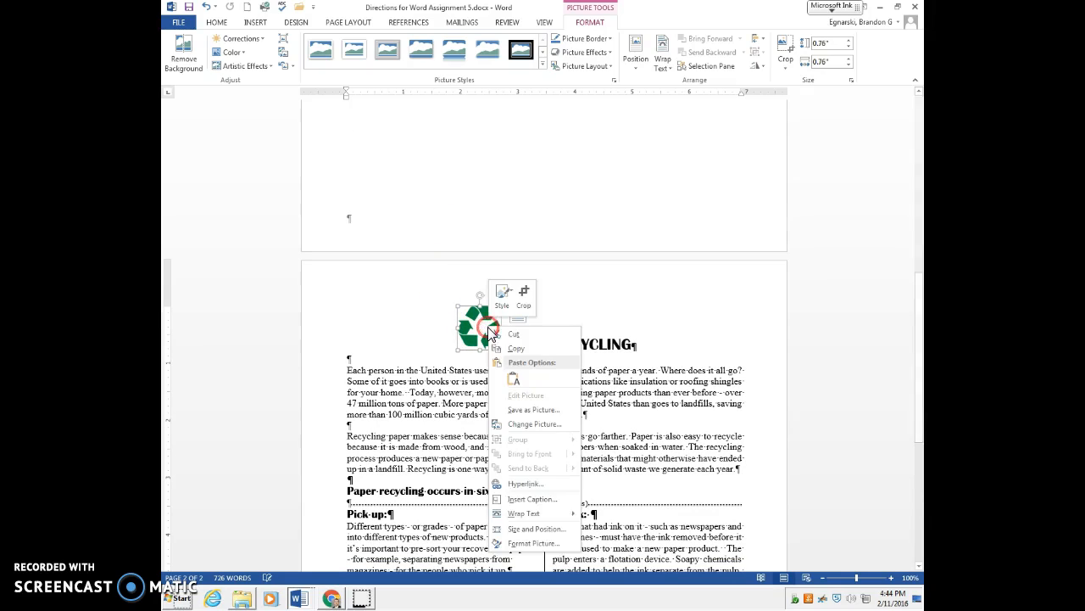
{"action": "mouse_move", "coordinate": [542, 516]}
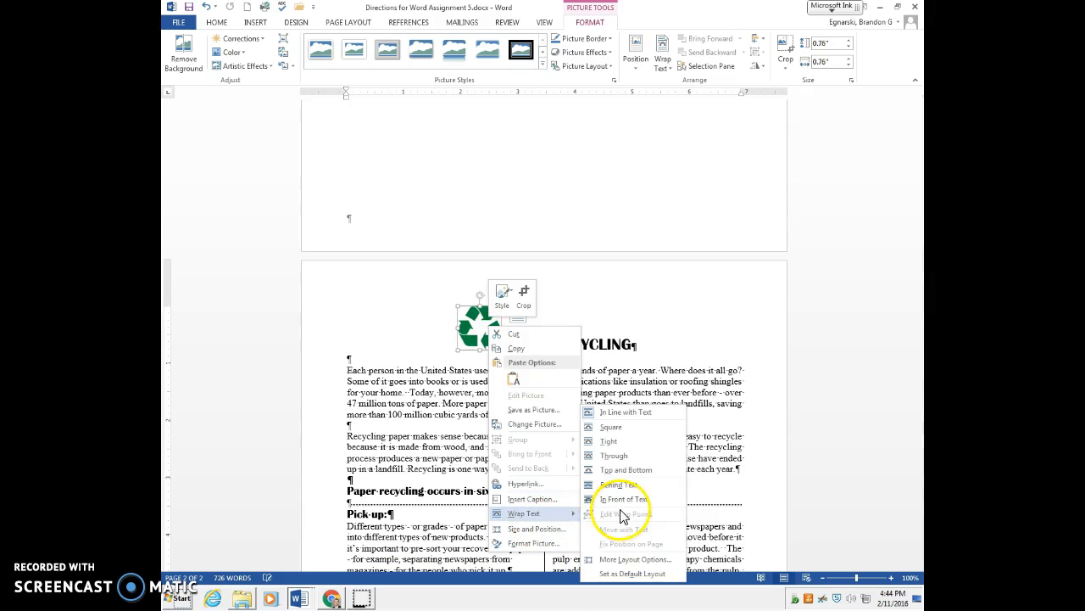
{"action": "left_click", "coordinate": [624, 499]}
{"action": "left_click_drag", "start_coordinate": [490, 335], "coordinate": [459, 316]}
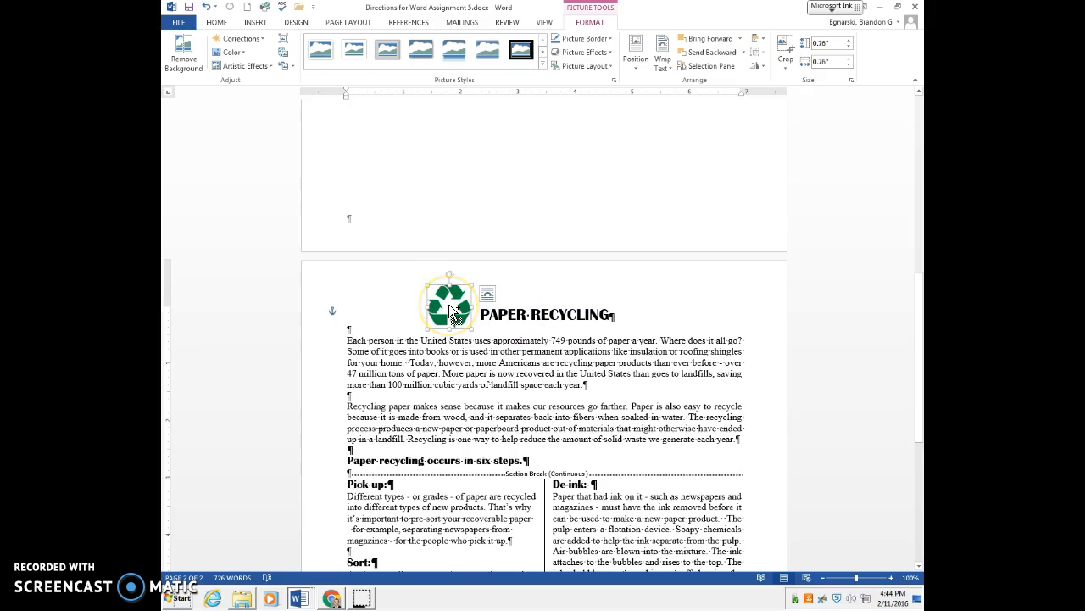
Place a copy of the recycling symbol to the right of the title, and strike through instruction 8 about clip art.
{"action": "left_click_drag", "start_coordinate": [455, 312], "coordinate": [647, 313]}
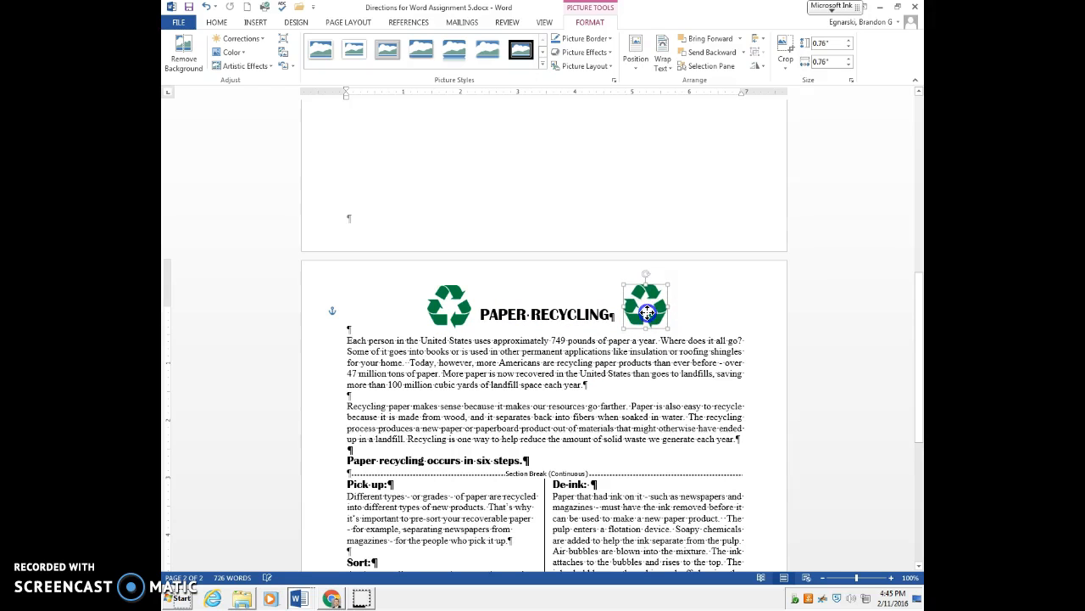
{"action": "left_click", "coordinate": [691, 311]}
{"action": "scroll", "coordinate": [644, 331], "scroll_direction": "up", "scroll_amount": 4}
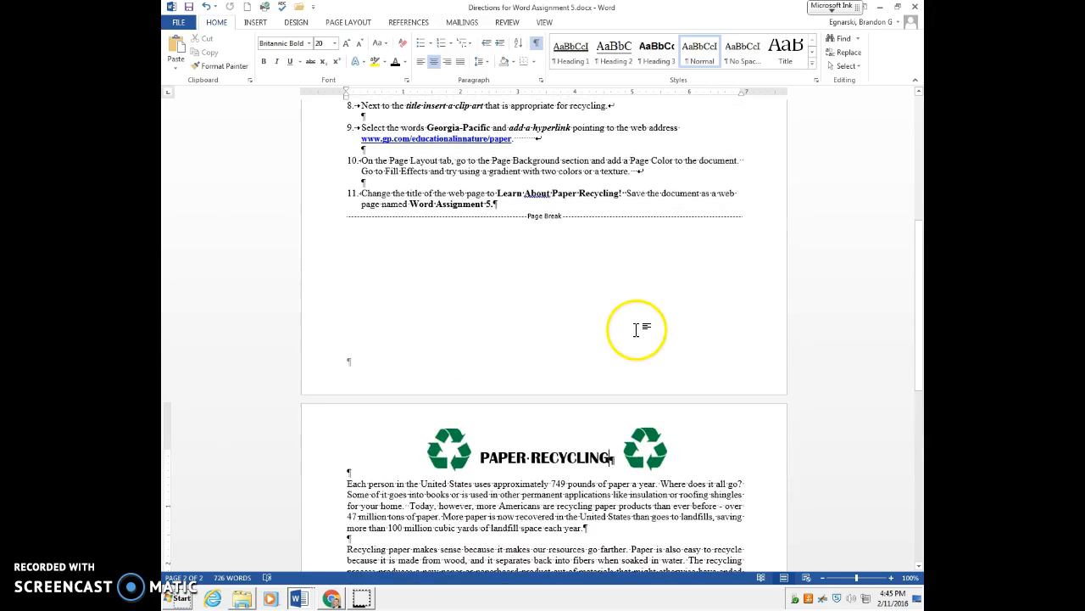
{"action": "scroll", "coordinate": [636, 329], "scroll_direction": "up", "scroll_amount": 4}
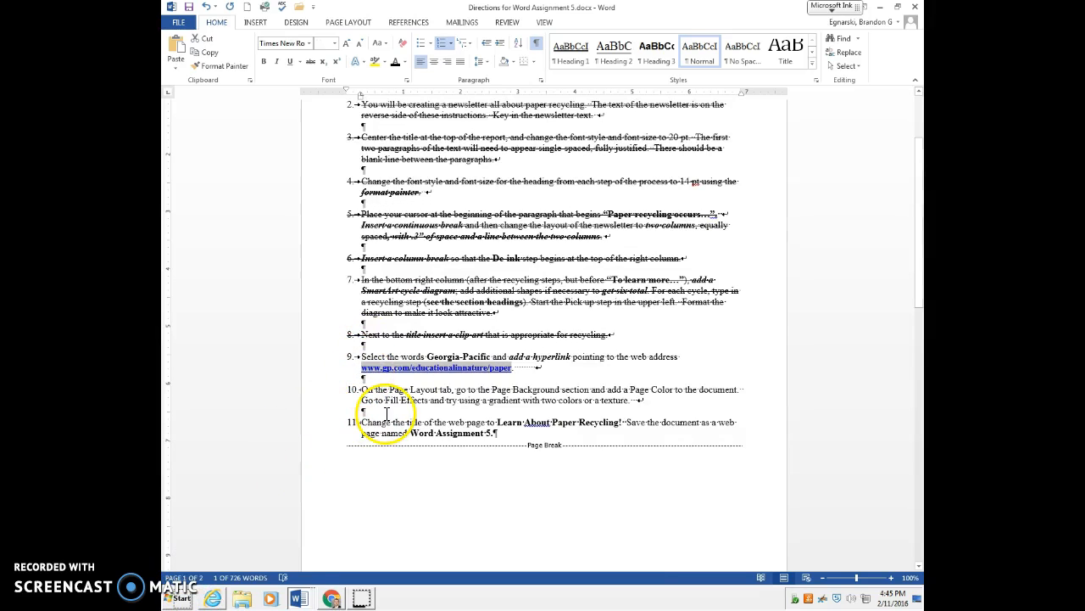
{"action": "scroll", "coordinate": [386, 414], "scroll_direction": "down", "scroll_amount": 15}
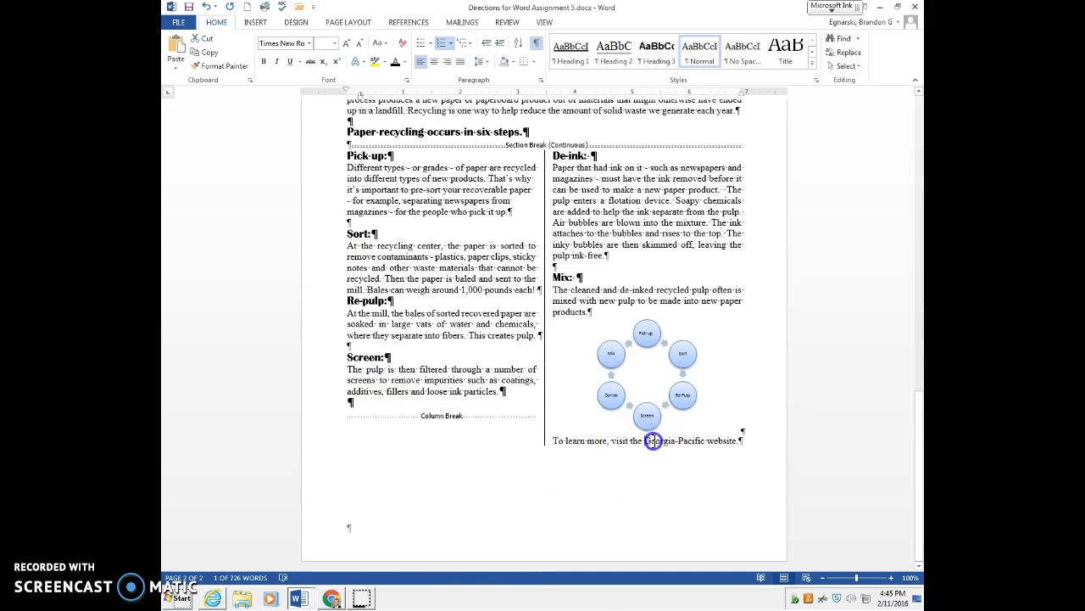
{"action": "left_click", "coordinate": [699, 442]}
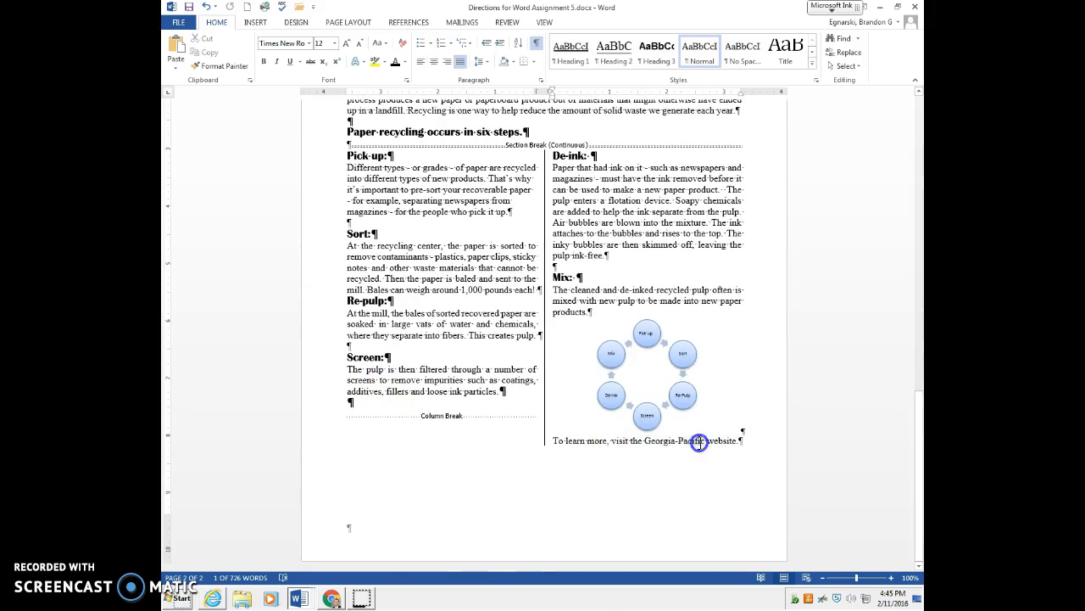
{"action": "left_click_drag", "start_coordinate": [644, 439], "coordinate": [646, 439]}
{"action": "right_click", "coordinate": [646, 439]}
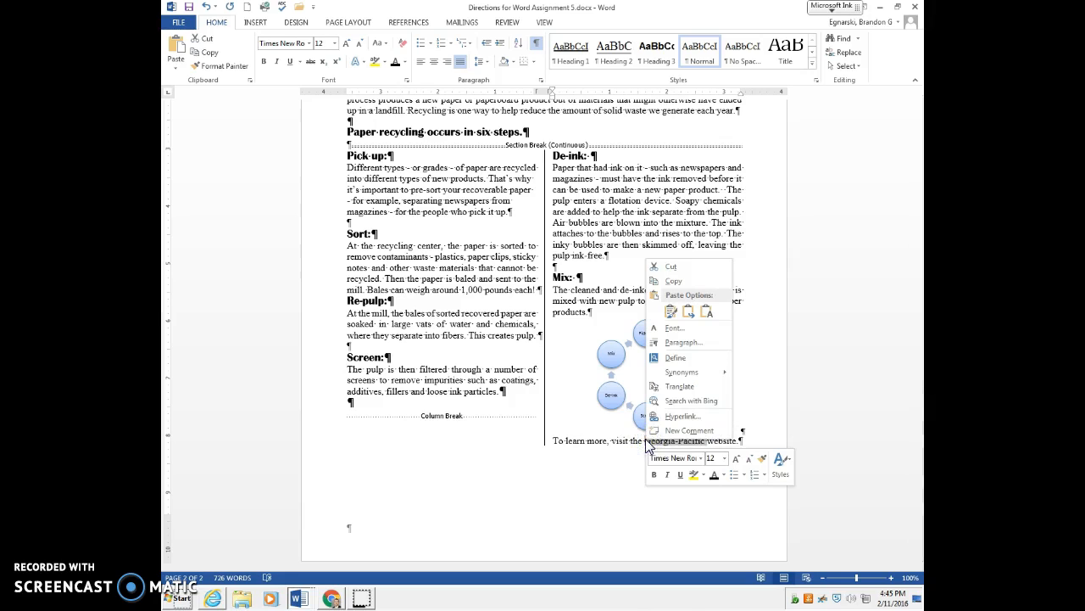
{"action": "left_click", "coordinate": [679, 417]}
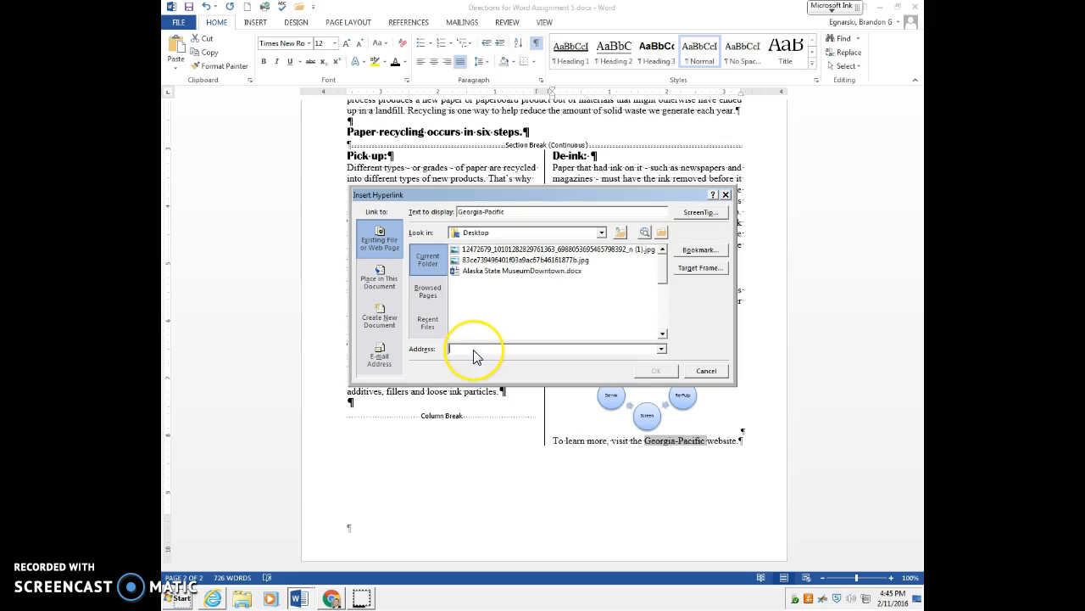
{"action": "left_click", "coordinate": [480, 351]}
{"action": "type", "text": "http://www.gp.com/educationalinnature/paper"}
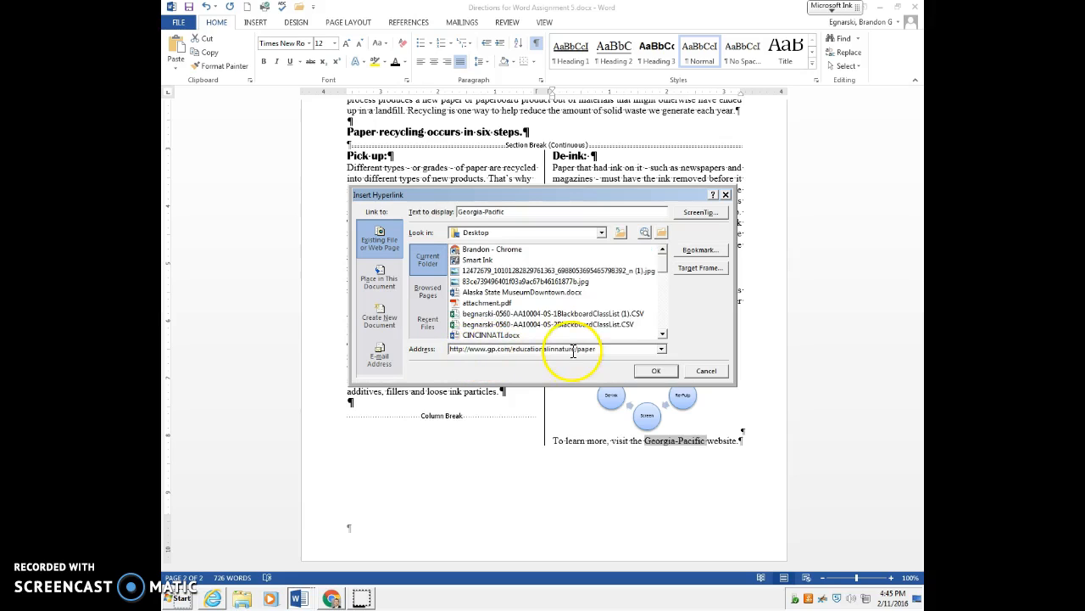
{"action": "left_click", "coordinate": [651, 371]}
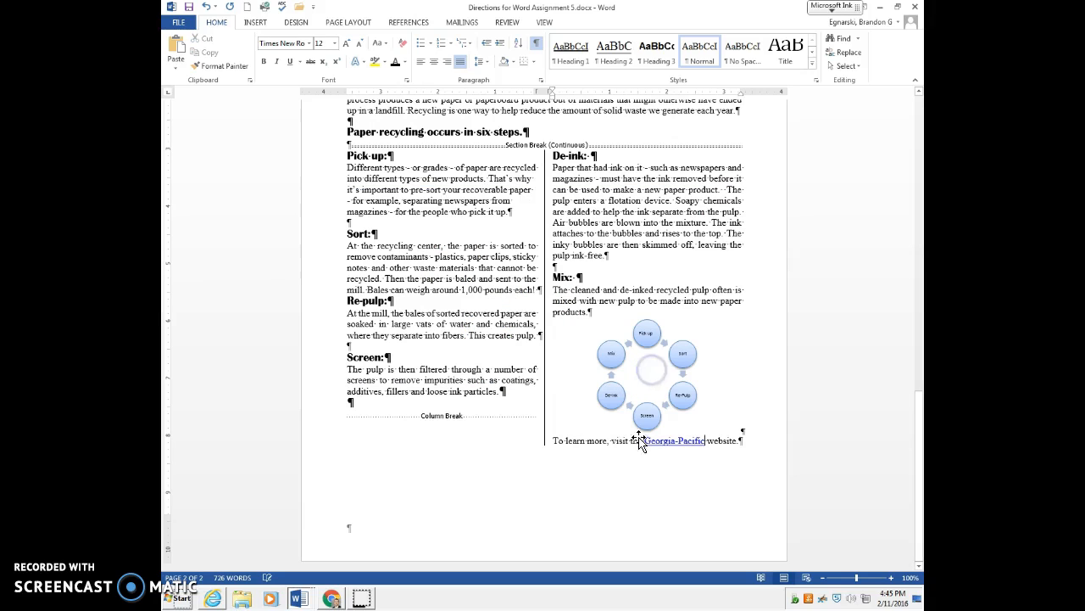
Strike through instruction 9, and reword instruction 10 to say "Design tab" and "Page Color section".
{"action": "scroll", "coordinate": [625, 469], "scroll_direction": "up", "scroll_amount": 9}
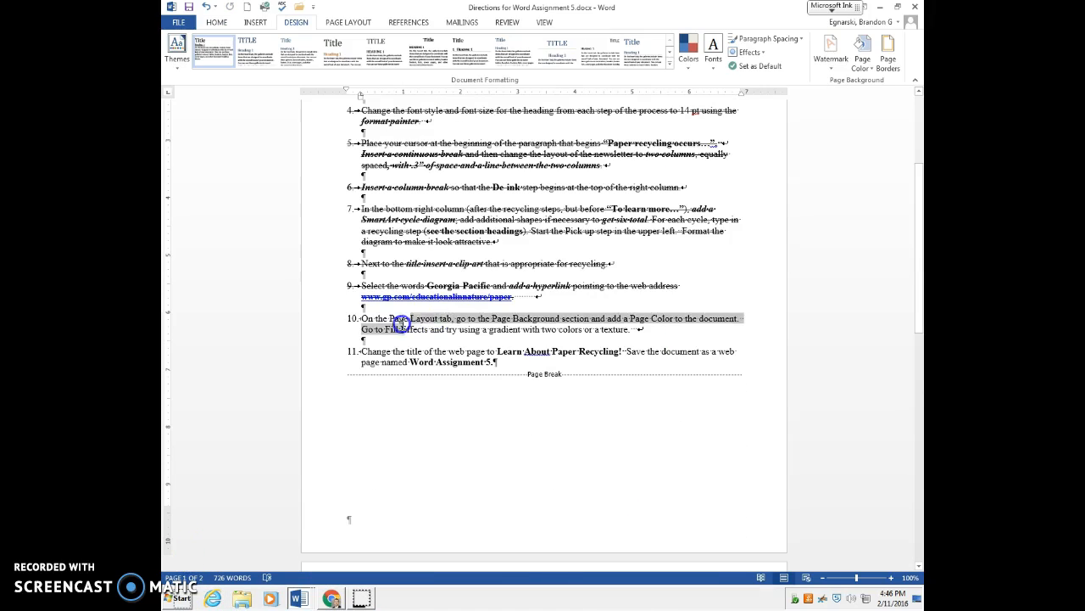
{"action": "double_click", "coordinate": [399, 319]}
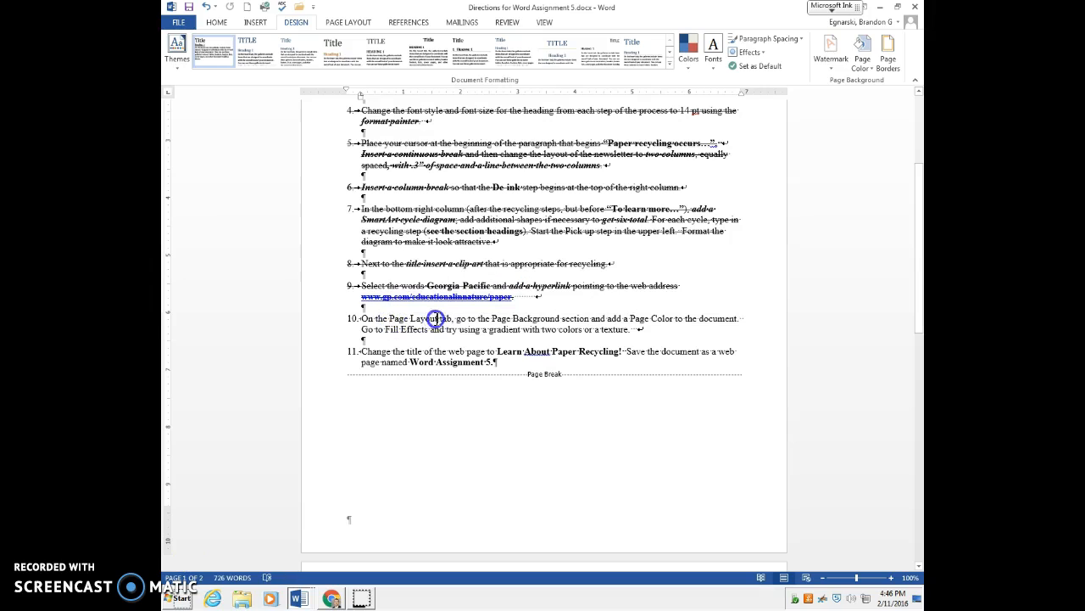
{"action": "type", "text": "Des"}
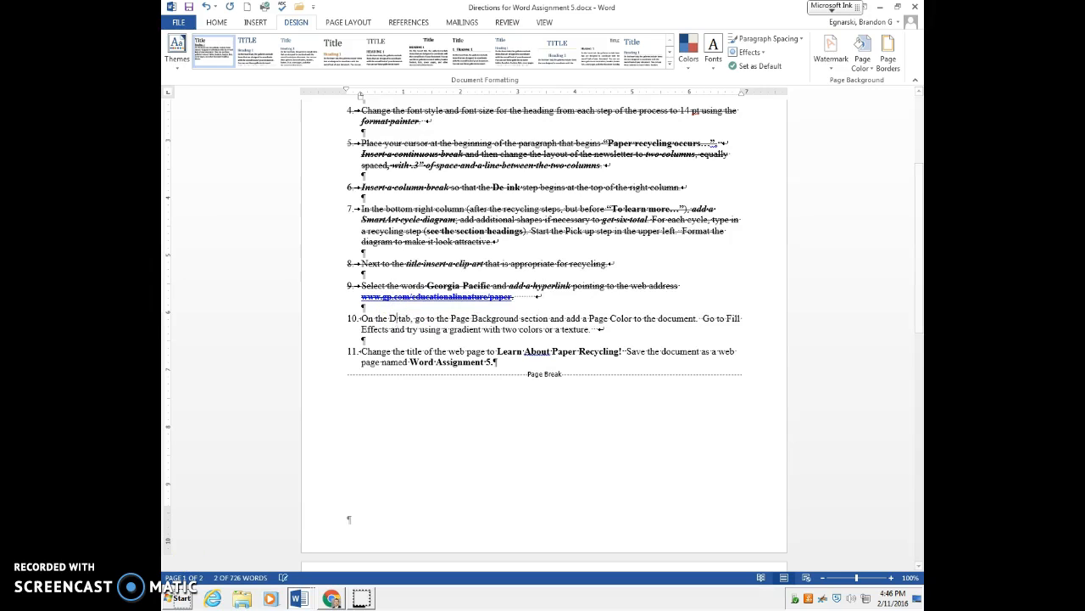
{"action": "type", "text": "ign"}
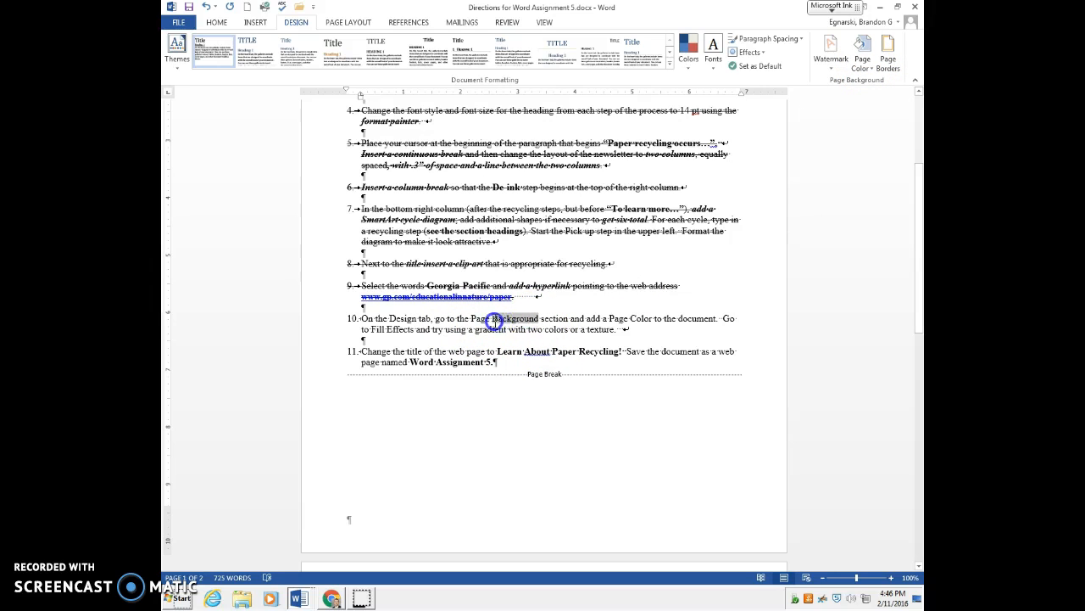
{"action": "type", "text": "Color"}
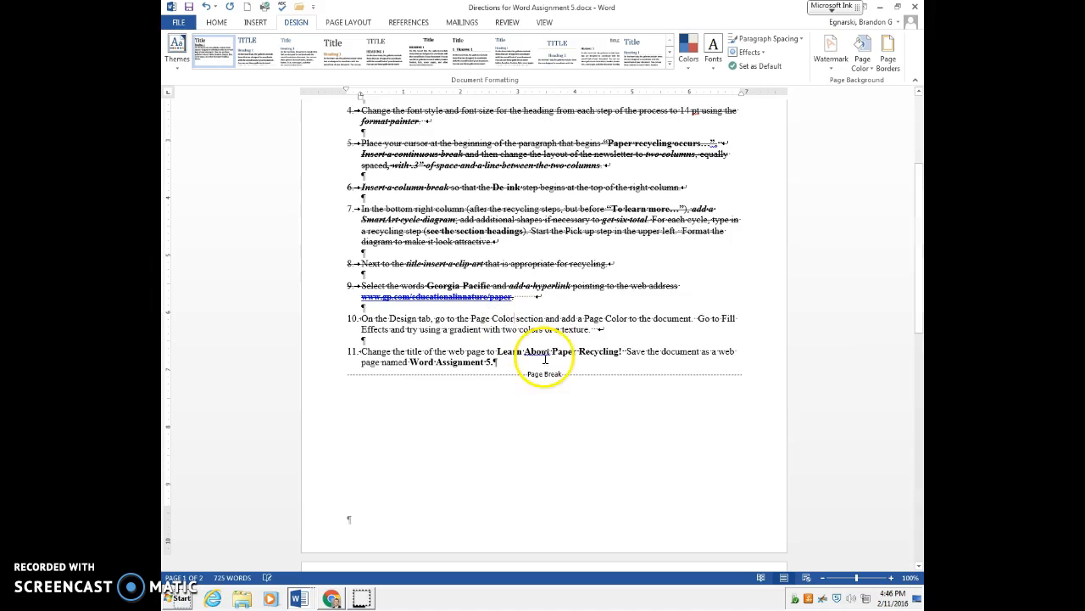
Set up a two-color page background gradient with Diagonal up shading, using light blue as Color 1 and light green as Color 2.
{"action": "left_click", "coordinate": [862, 55]}
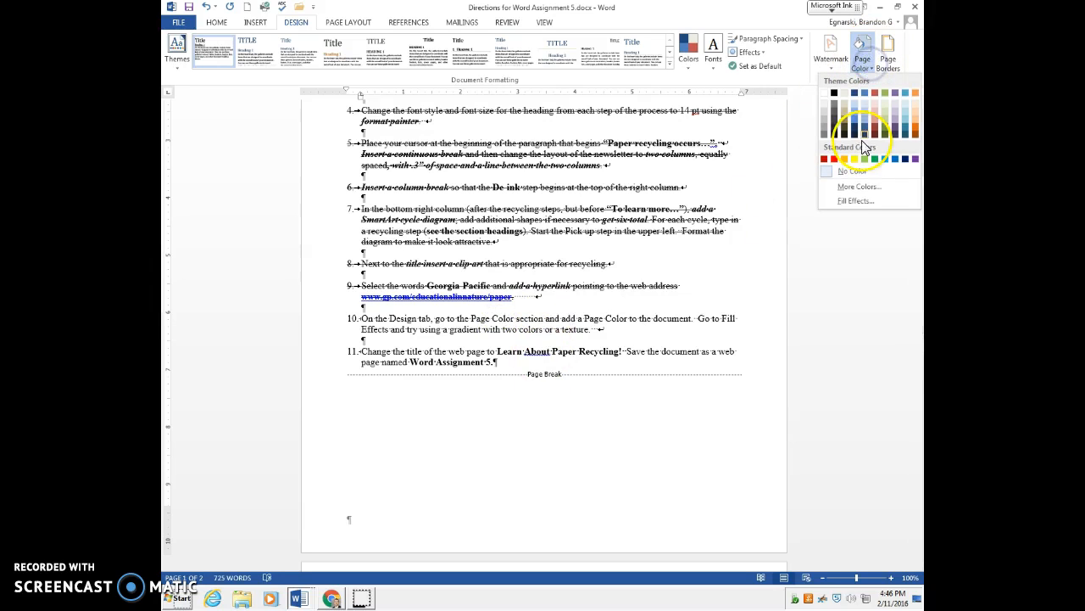
{"action": "left_click", "coordinate": [857, 202]}
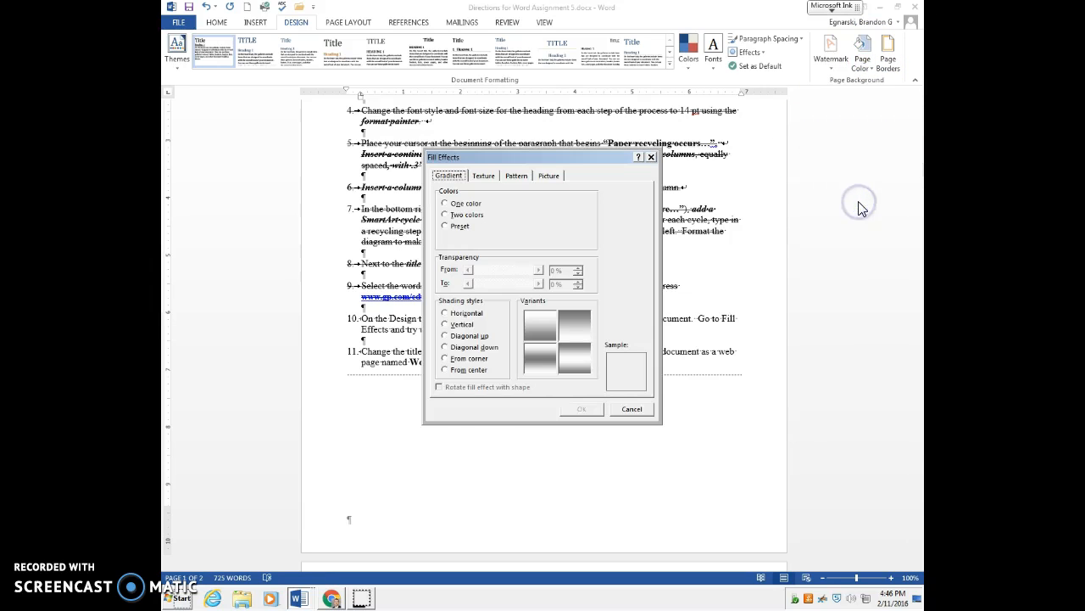
{"action": "left_click", "coordinate": [446, 338]}
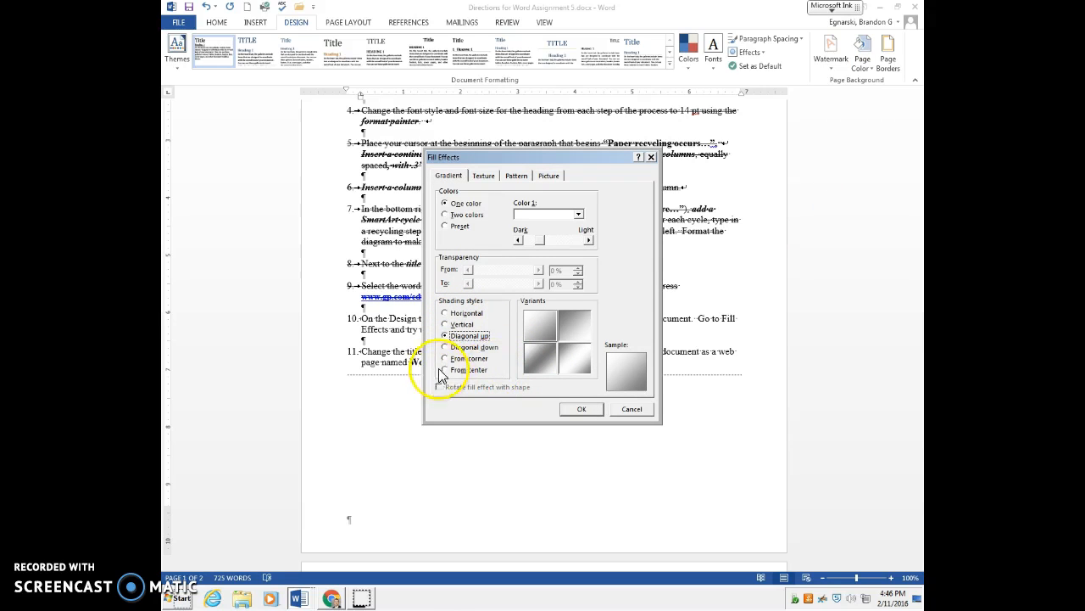
{"action": "left_click", "coordinate": [448, 215]}
{"action": "left_click", "coordinate": [577, 217]}
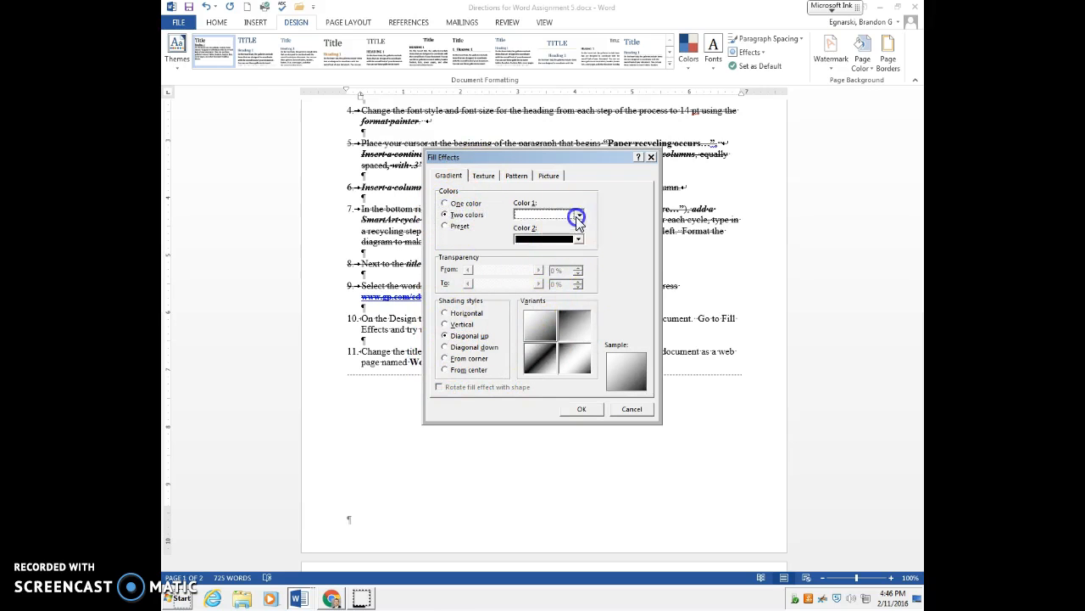
{"action": "left_click", "coordinate": [552, 256]}
{"action": "left_click", "coordinate": [580, 239]}
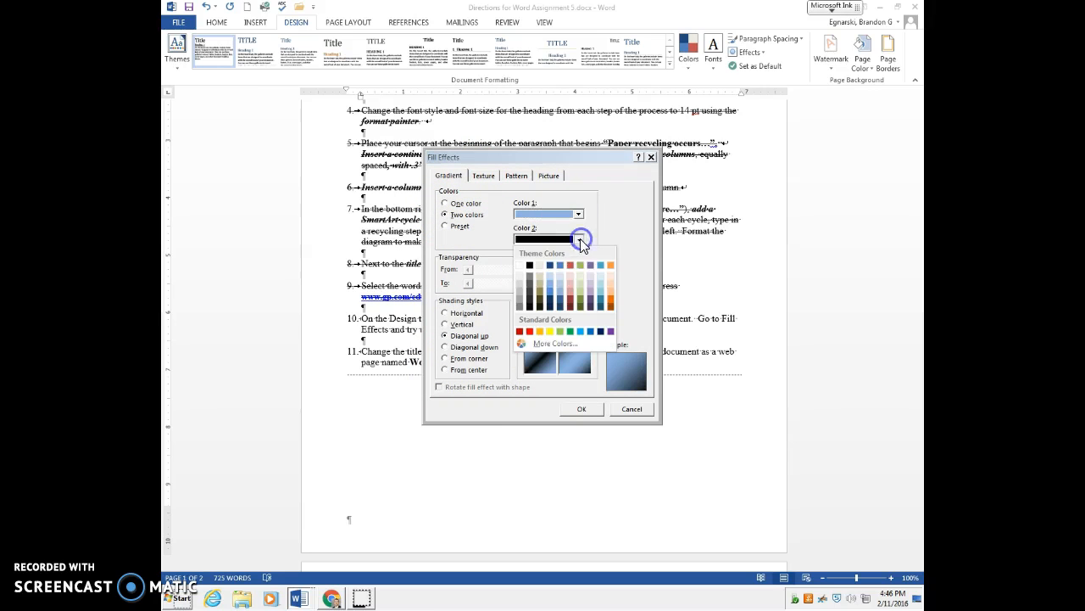
{"action": "left_click", "coordinate": [580, 290]}
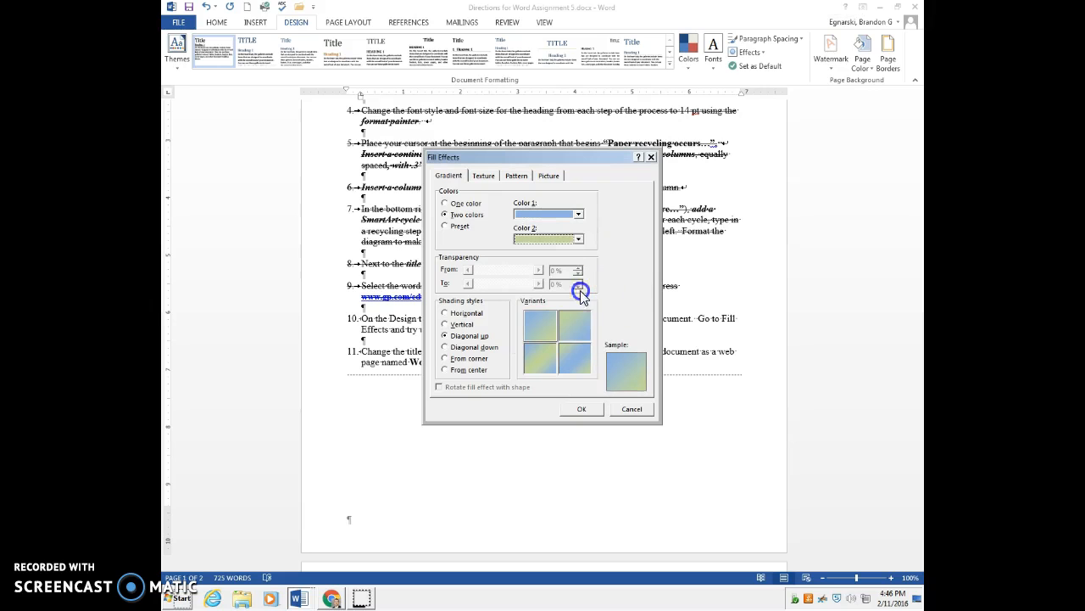
Change the gradient's Color 1 to dark green and apply the fill to the document's pages.
{"action": "left_click", "coordinate": [579, 214]}
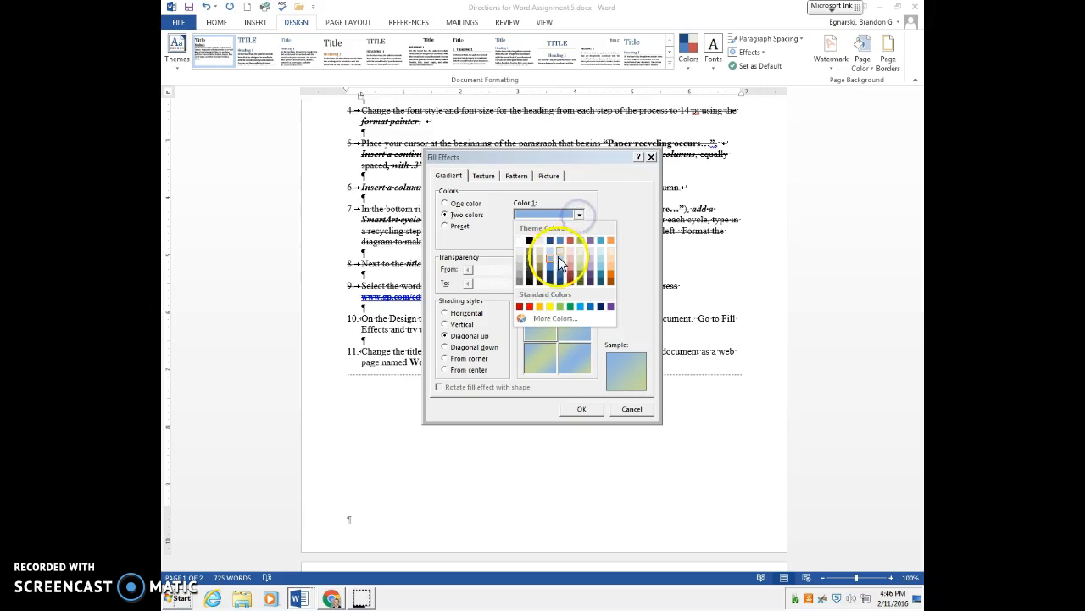
{"action": "left_click", "coordinate": [591, 270]}
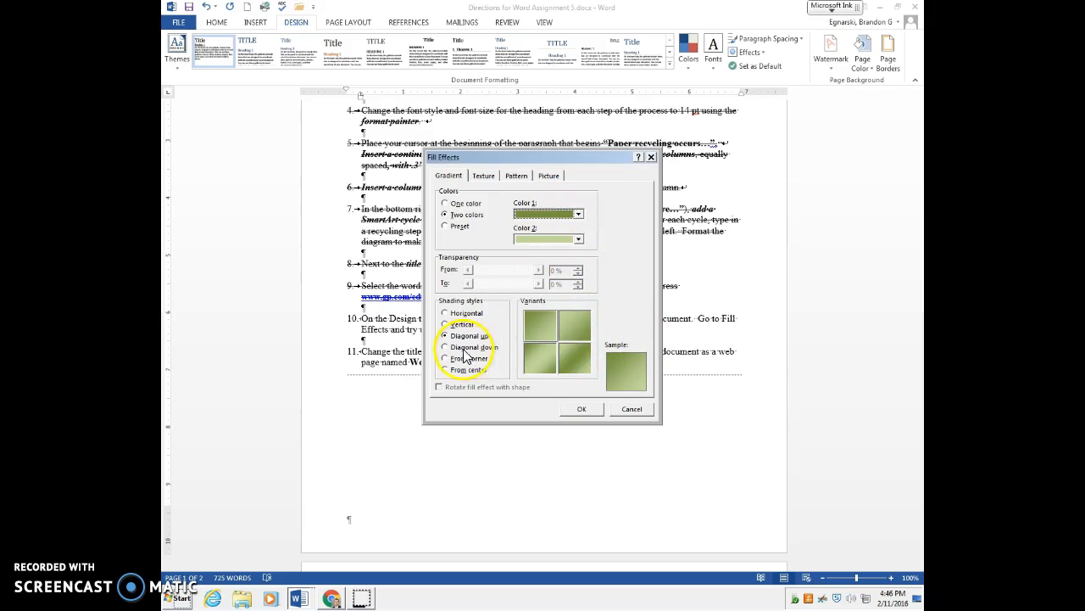
{"action": "left_click", "coordinate": [580, 409]}
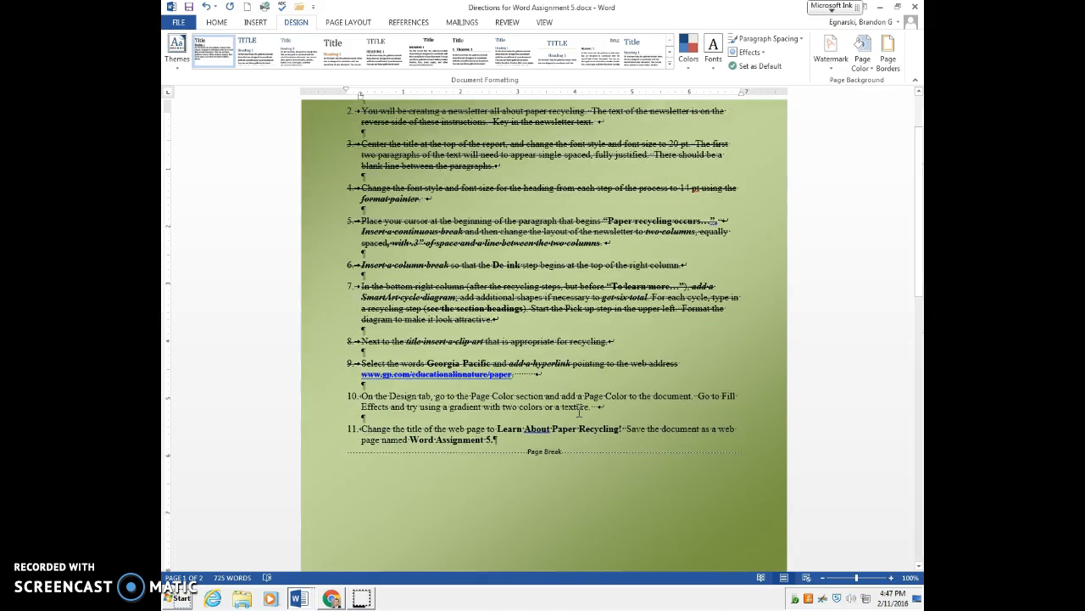
Examine how the green gradient background looks behind the newsletter's title, text columns and cycle diagram.
{"action": "scroll", "coordinate": [580, 411], "scroll_direction": "up", "scroll_amount": 2}
{"action": "scroll", "coordinate": [580, 410], "scroll_direction": "down", "scroll_amount": 7}
{"action": "scroll", "coordinate": [580, 410], "scroll_direction": "down", "scroll_amount": 5}
{"action": "left_click", "coordinate": [579, 371]}
{"action": "left_click", "coordinate": [547, 321]}
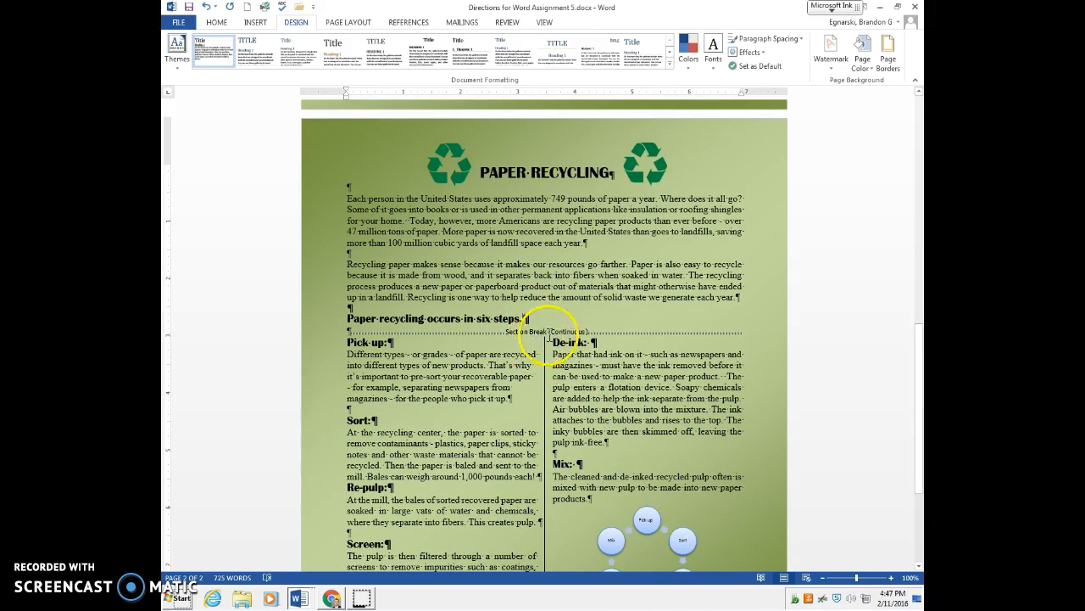
{"action": "scroll", "coordinate": [547, 337], "scroll_direction": "down", "scroll_amount": 4}
{"action": "scroll", "coordinate": [547, 337], "scroll_direction": "up", "scroll_amount": 5}
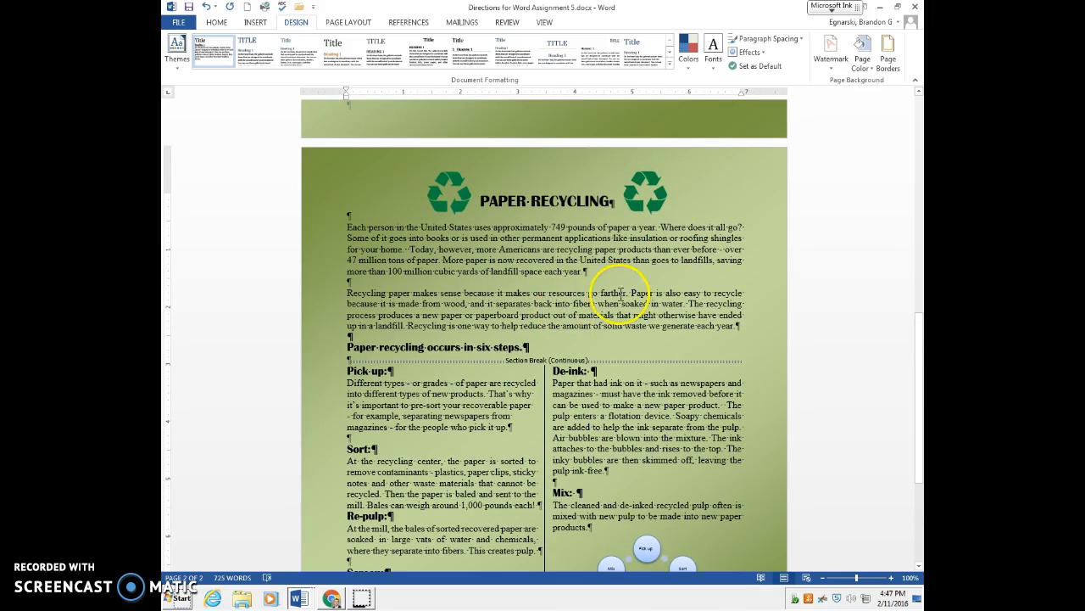
{"action": "scroll", "coordinate": [621, 292], "scroll_direction": "down", "scroll_amount": 2}
Strike through instruction 10 about adding a page color.
{"action": "scroll", "coordinate": [619, 290], "scroll_direction": "up", "scroll_amount": 14}
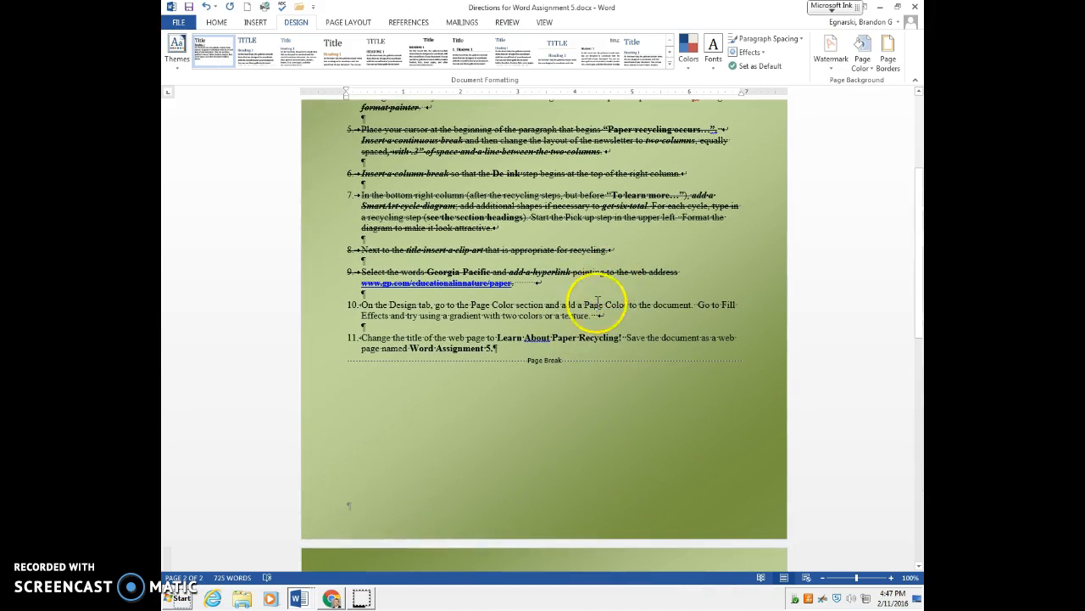
{"action": "left_click_drag", "start_coordinate": [607, 316], "coordinate": [345, 297]}
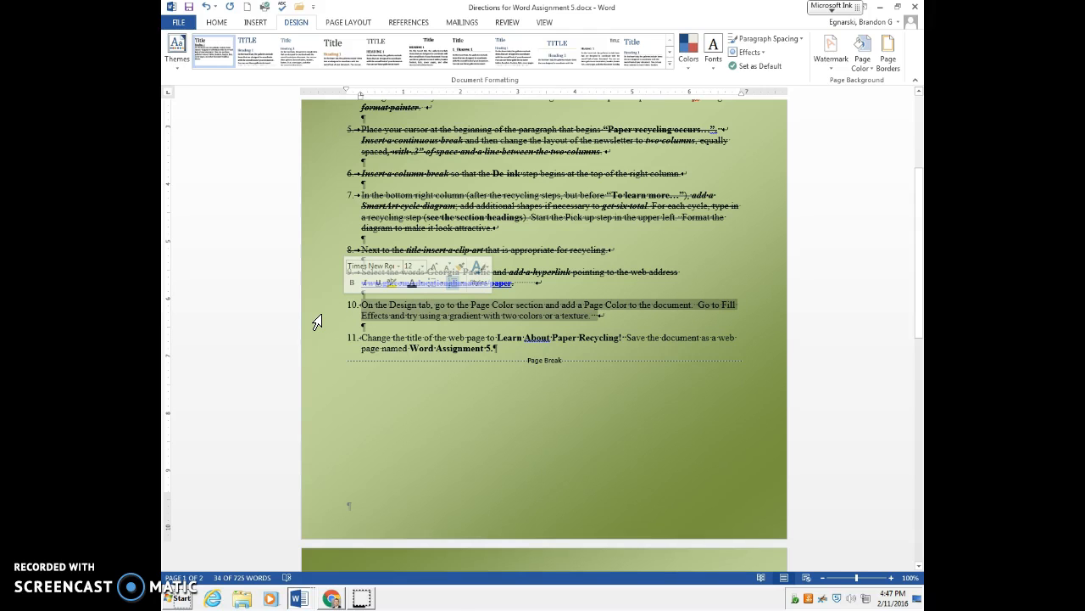
{"action": "left_click", "coordinate": [489, 360]}
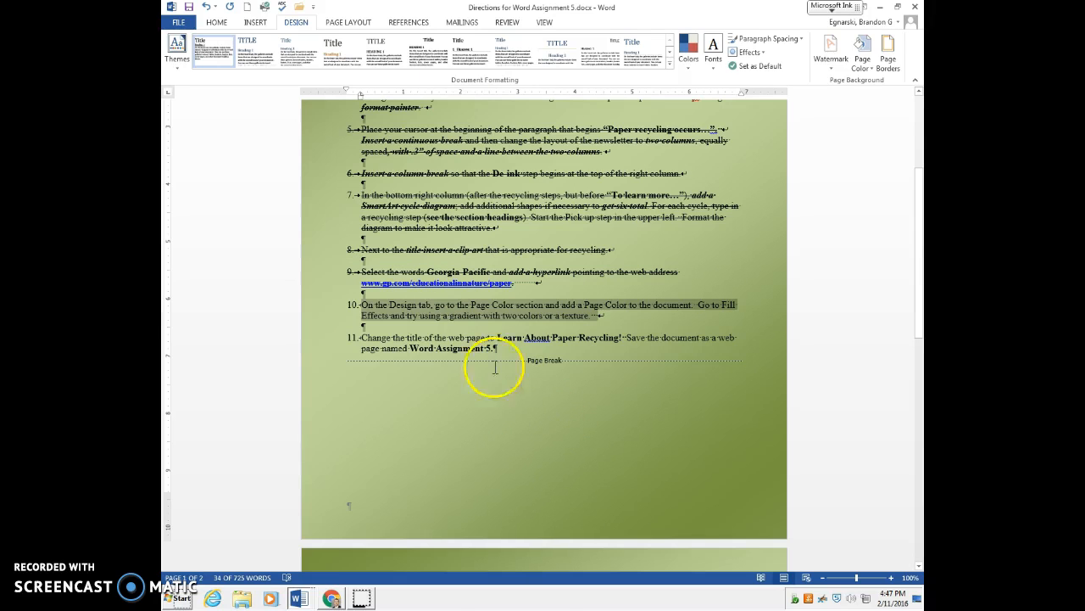
{"action": "left_click", "coordinate": [222, 23]}
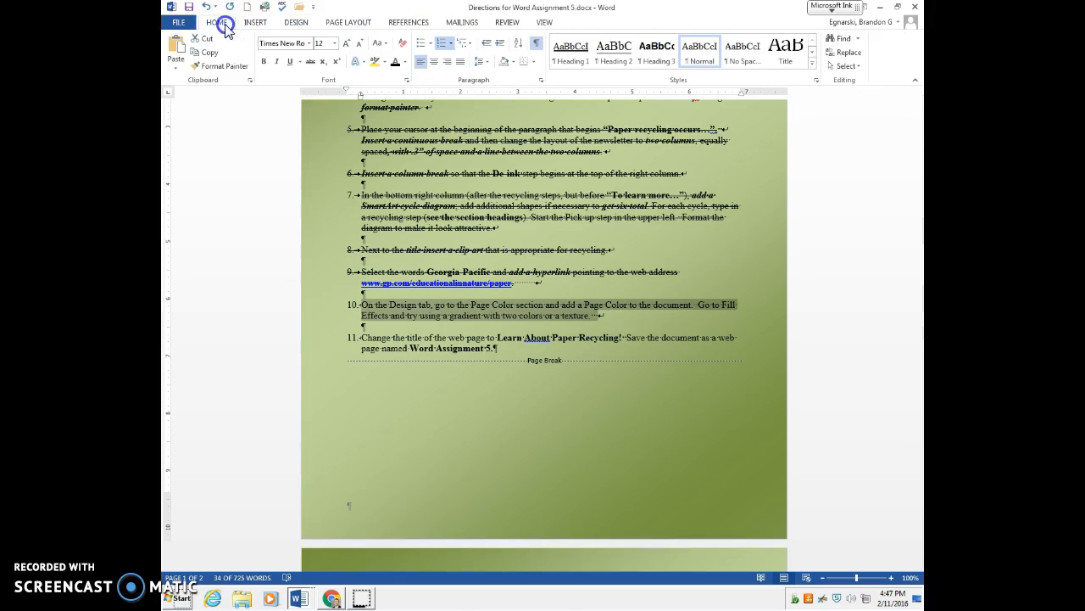
{"action": "left_click", "coordinate": [311, 61]}
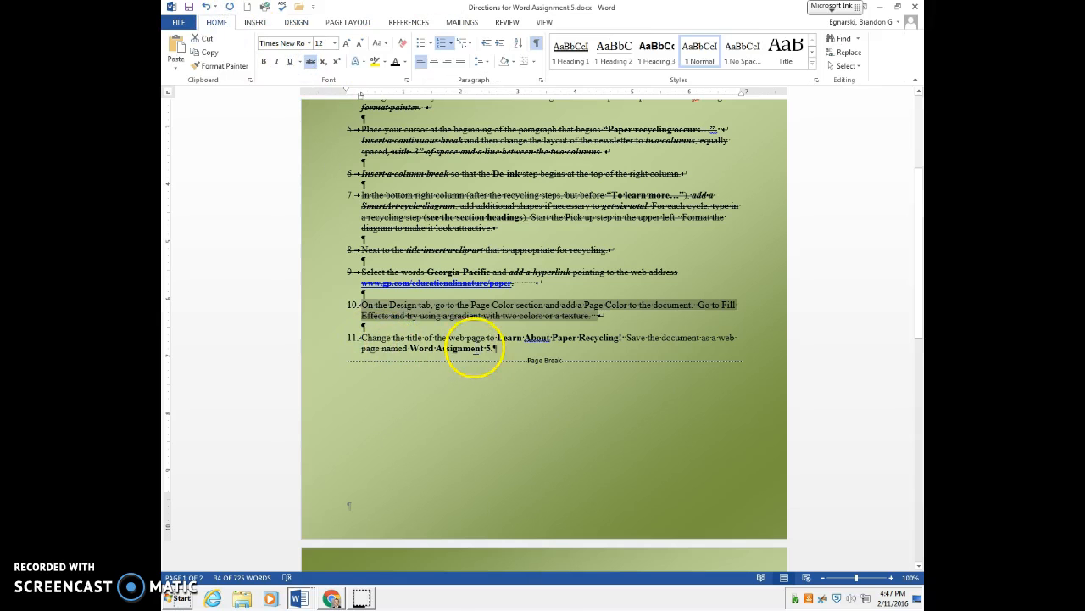
Read instruction 11 about the web page title and check the newsletter from its title down to the closing hyperlink.
{"action": "scroll", "coordinate": [473, 351], "scroll_direction": "down", "scroll_amount": 2}
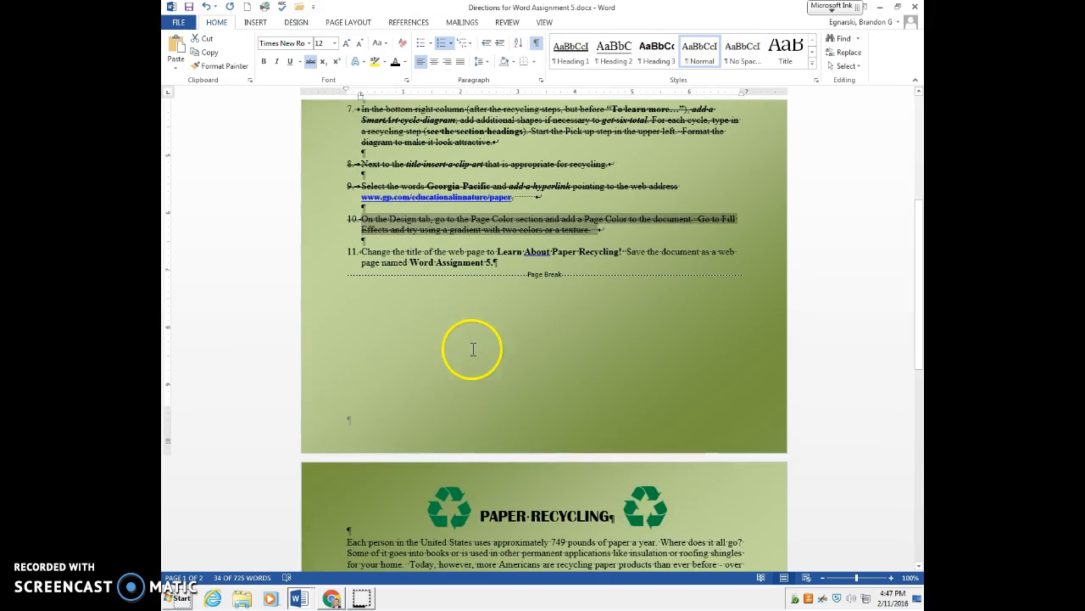
{"action": "left_click", "coordinate": [509, 513]}
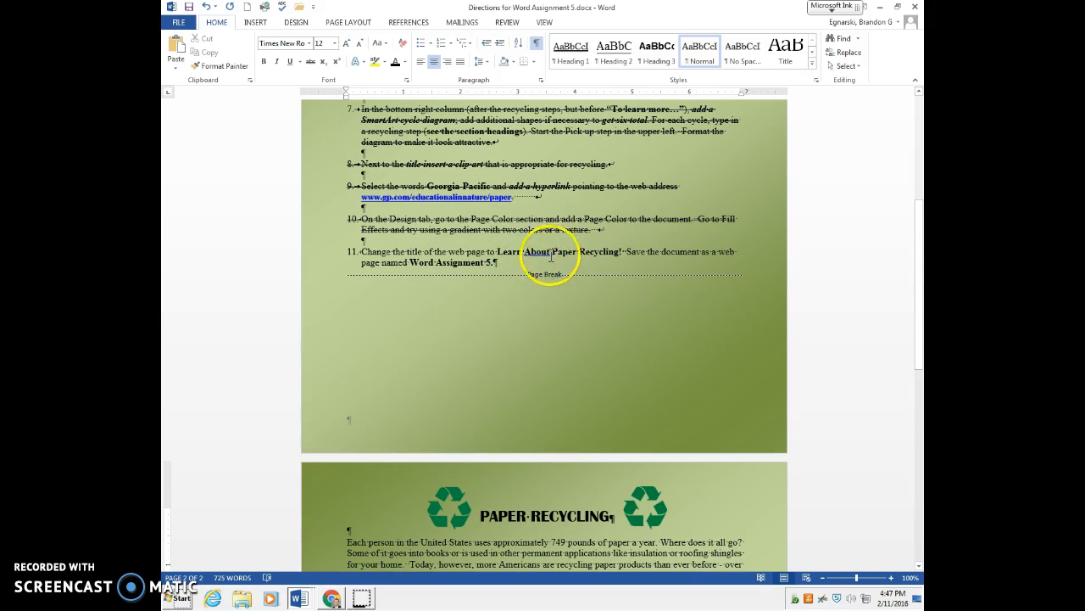
{"action": "scroll", "coordinate": [444, 477], "scroll_direction": "down", "scroll_amount": 10}
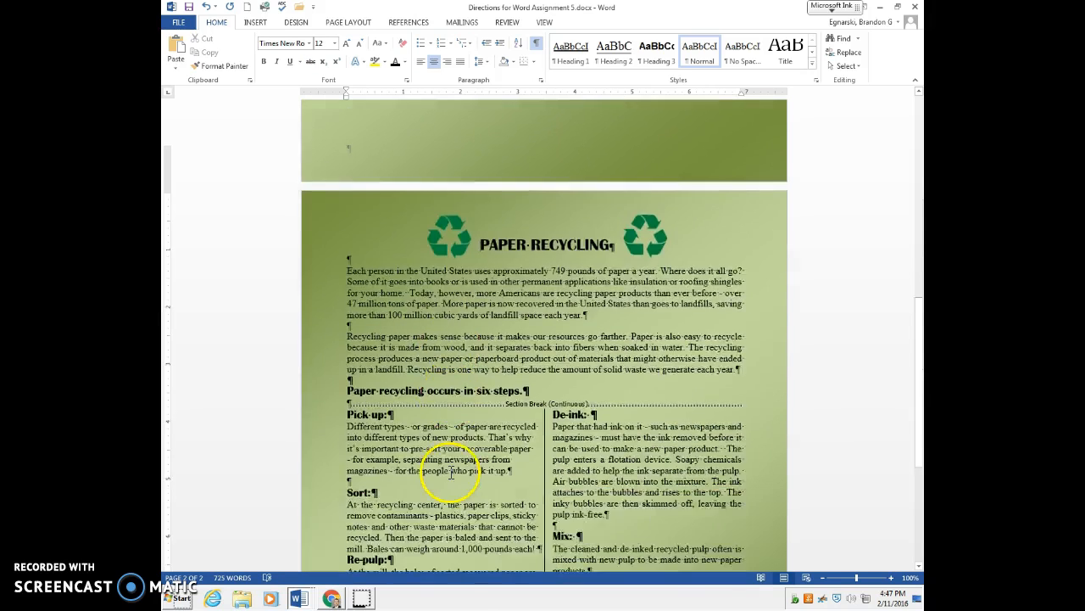
{"action": "scroll", "coordinate": [443, 478], "scroll_direction": "up", "scroll_amount": 3}
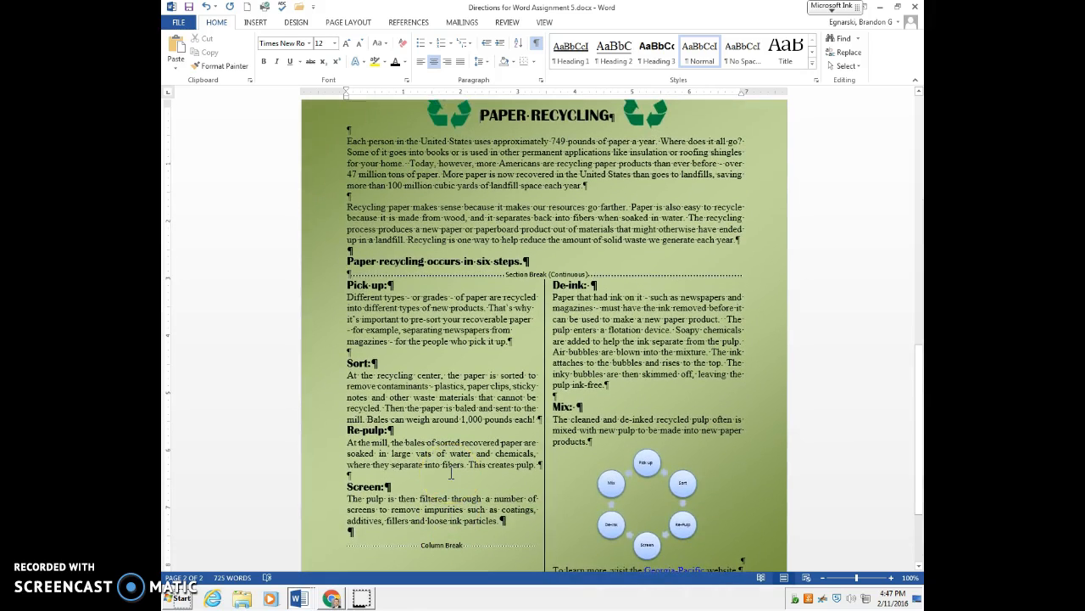
{"action": "scroll", "coordinate": [451, 474], "scroll_direction": "up", "scroll_amount": 1}
{"action": "scroll", "coordinate": [451, 475], "scroll_direction": "down", "scroll_amount": 1}
{"action": "scroll", "coordinate": [455, 468], "scroll_direction": "down", "scroll_amount": 1}
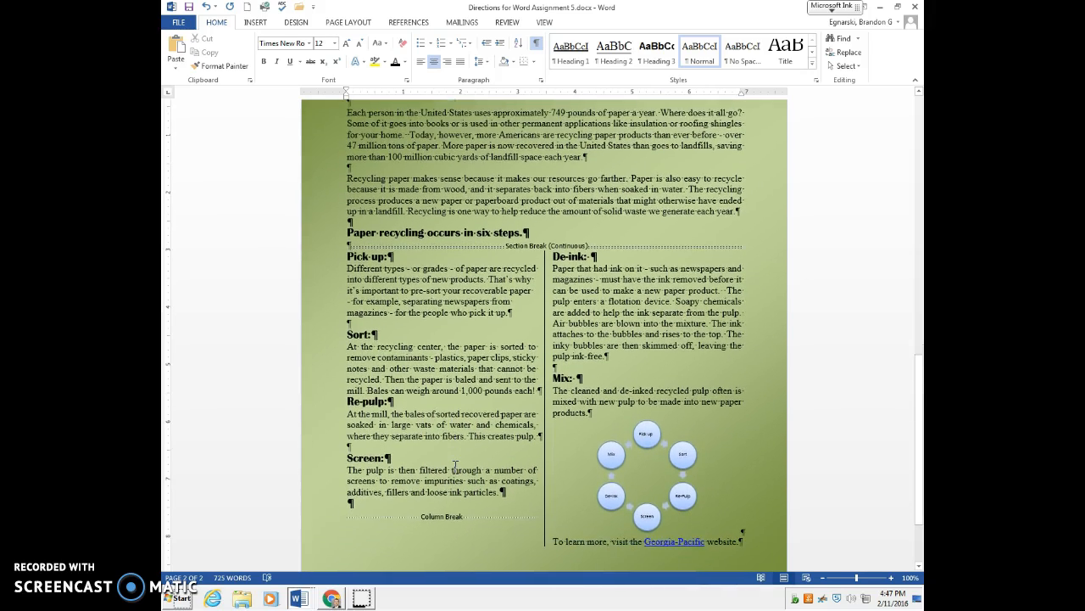
{"action": "left_click", "coordinate": [179, 574]}
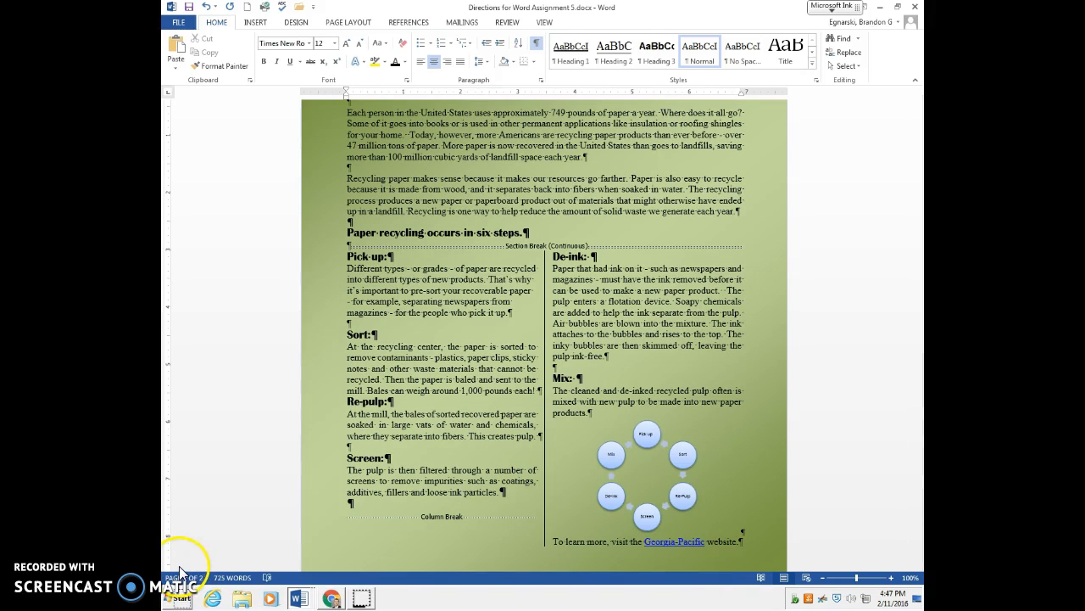